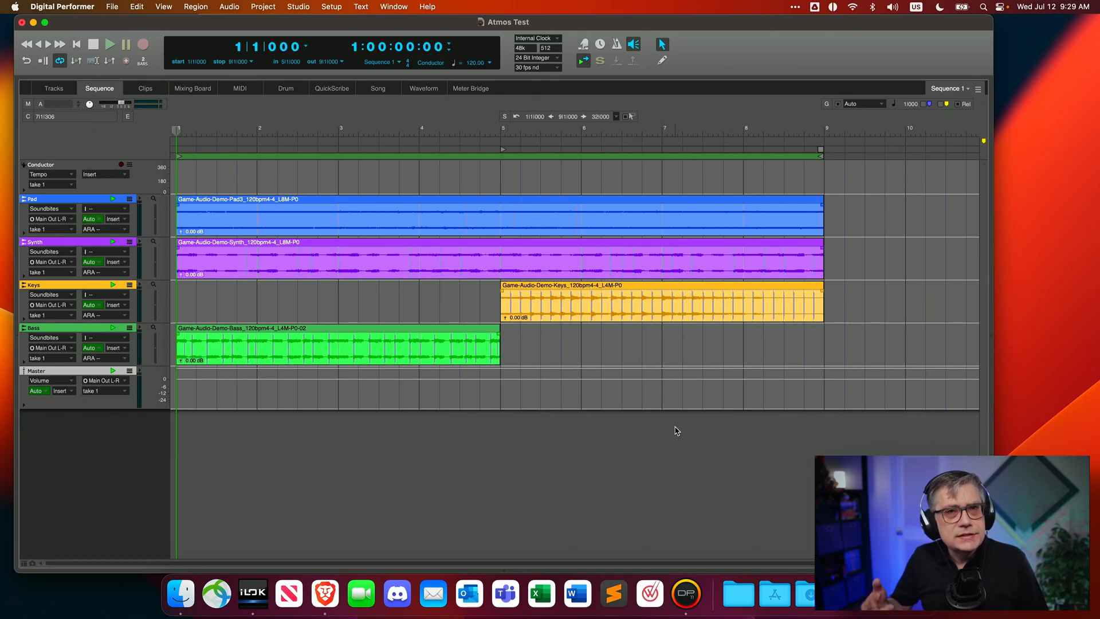
Play back the demo sequence and launch Dolby Atmos Renderer from the Applications folder
key("space")
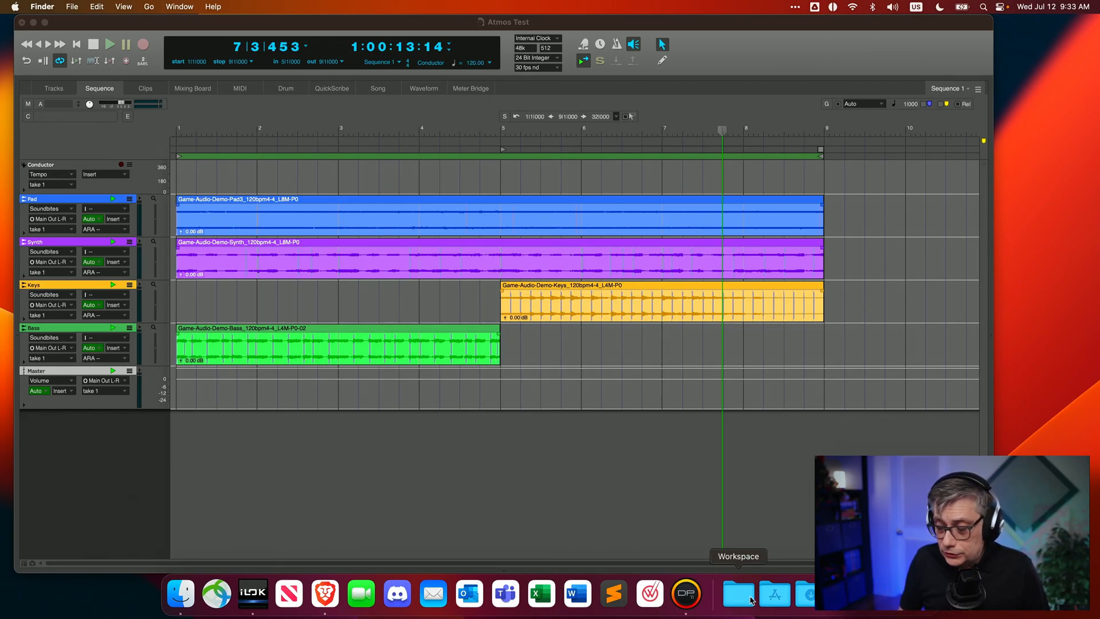
left_click(775, 593)
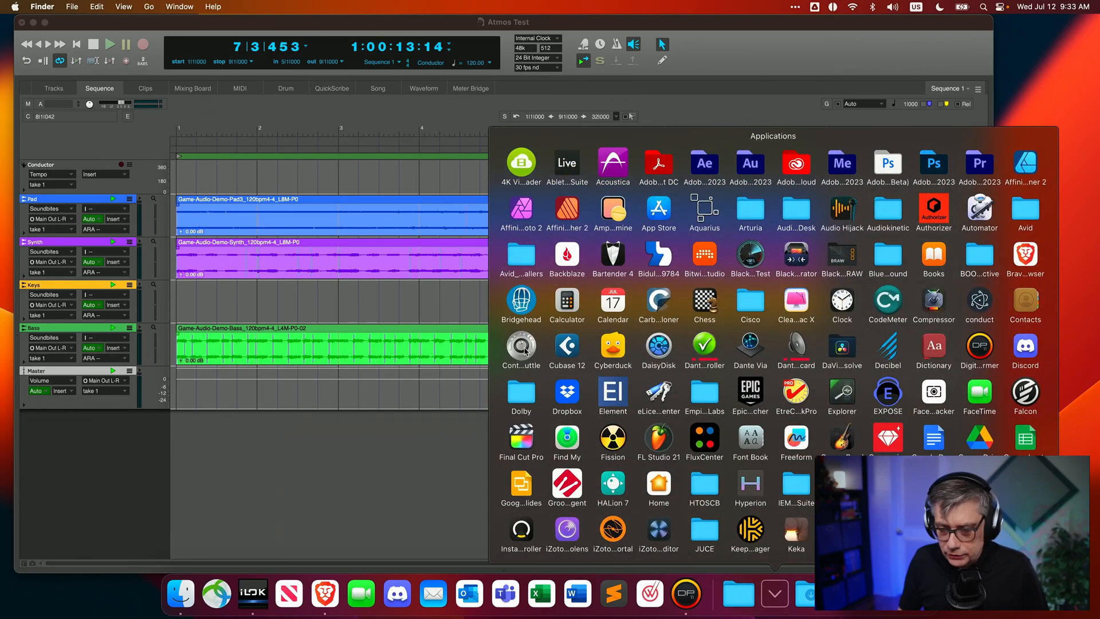
left_click(522, 389)
left_click(725, 539)
left_click(796, 484)
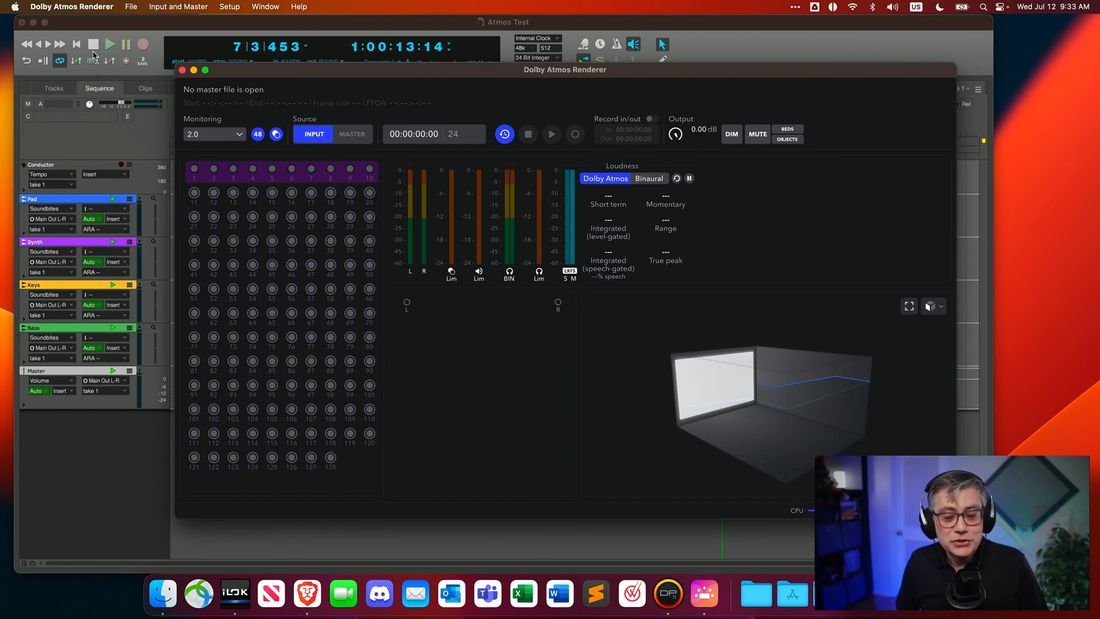
Review and accept the renderer preferences with Core Audio, Dolby Audio Bridge as the input device, 24 fps and 48 kHz
left_click(74, 7)
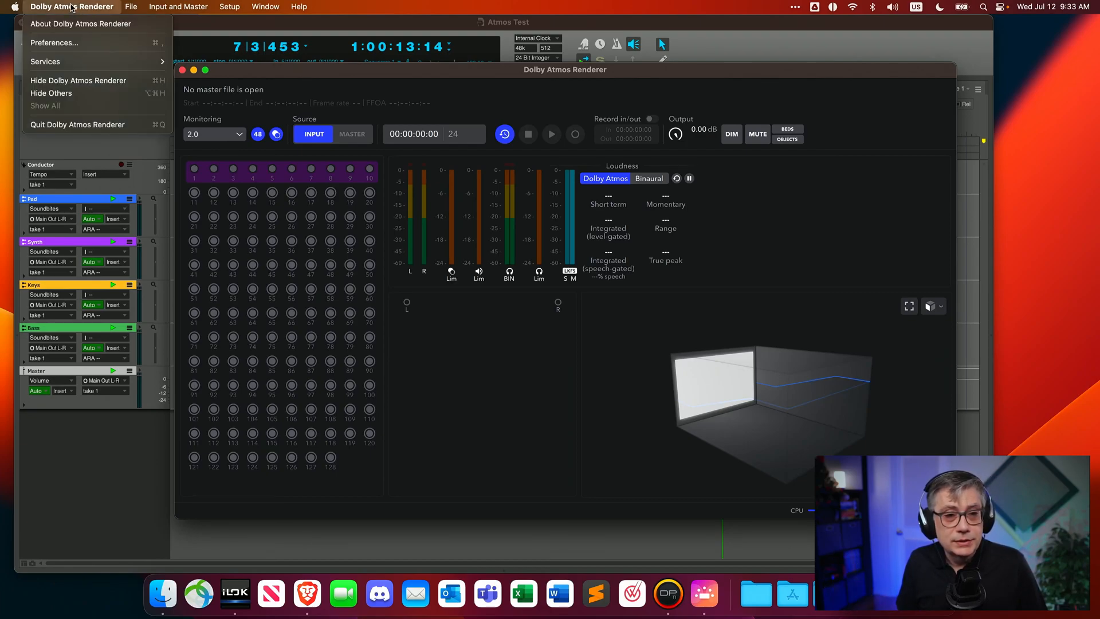
left_click(62, 45)
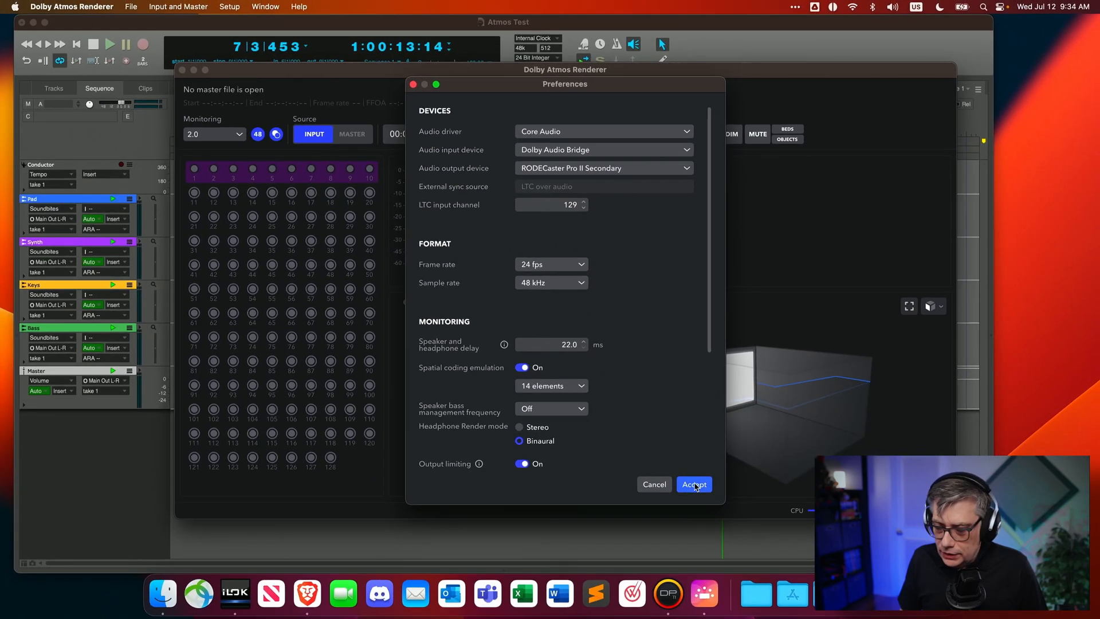
left_click(694, 484)
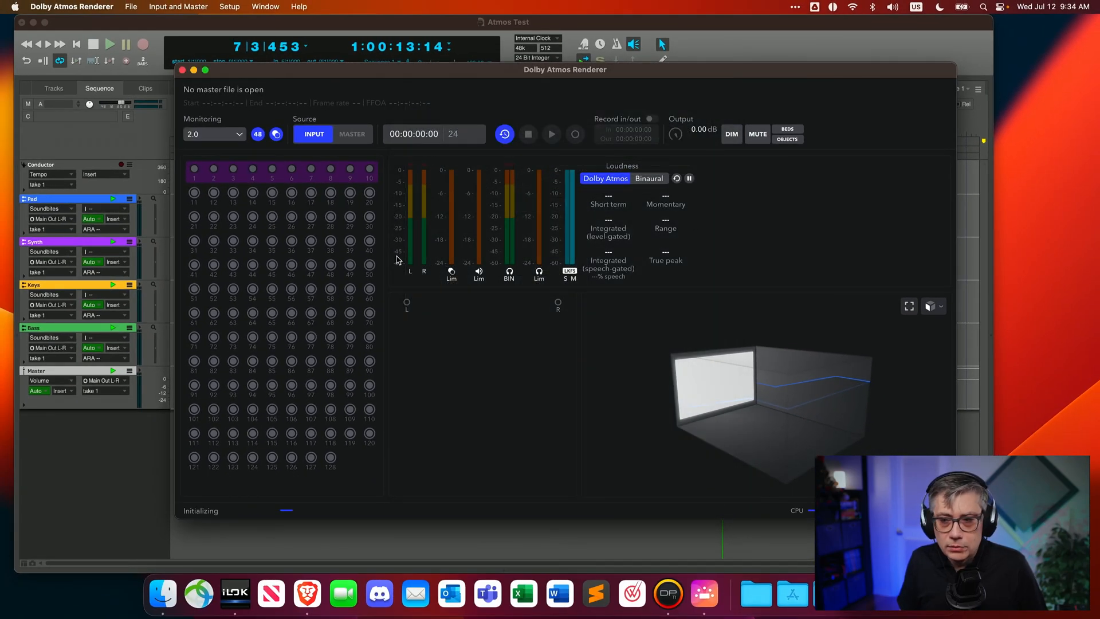
Minimize the renderer, switch to Digital Performer and set its CoreAudio hardware driver to Dolby Audio Bridge
left_click(193, 70)
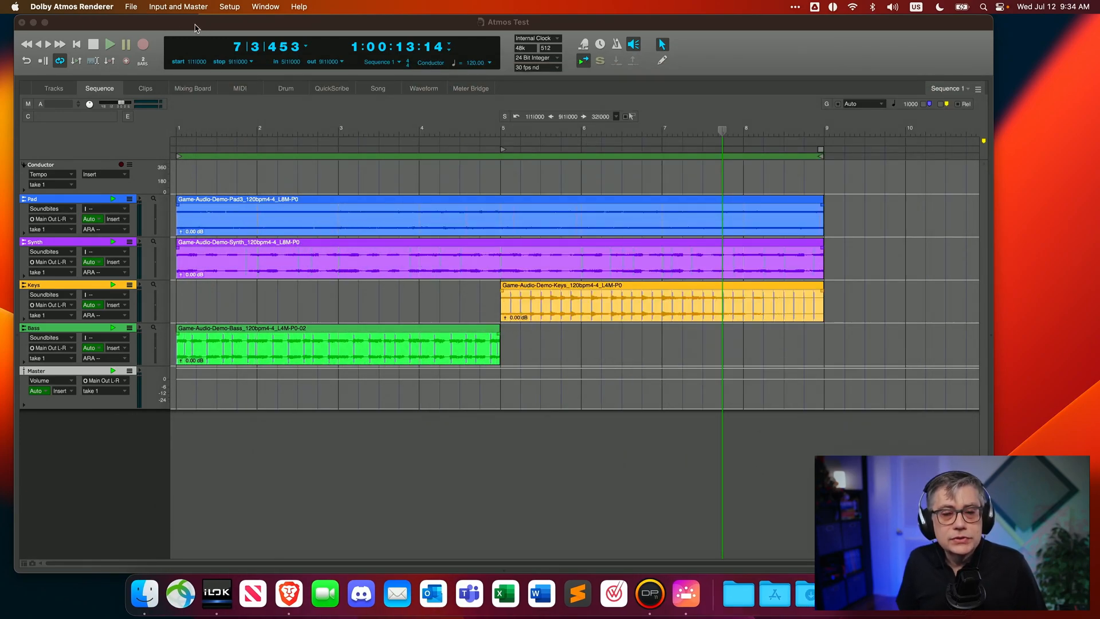
left_click(194, 28)
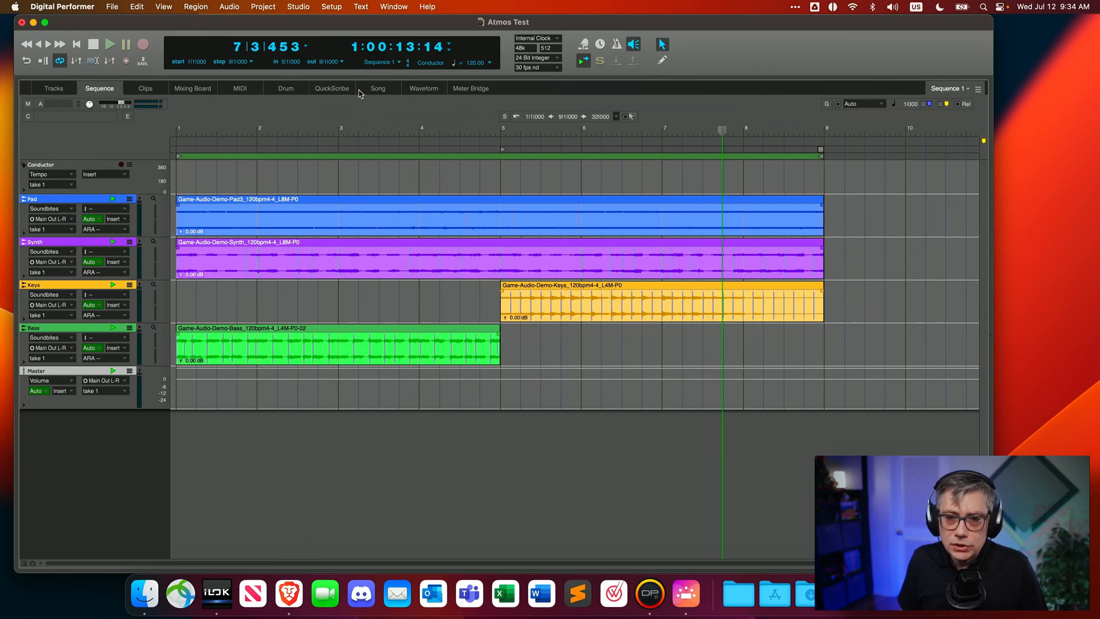
left_click(334, 8)
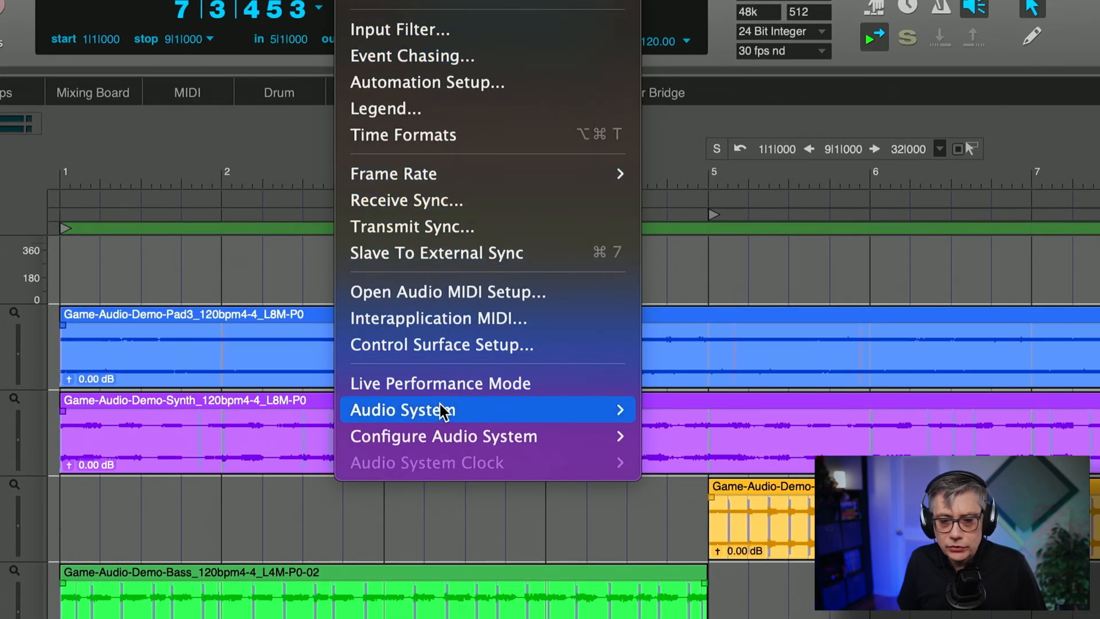
mouse_move(488, 437)
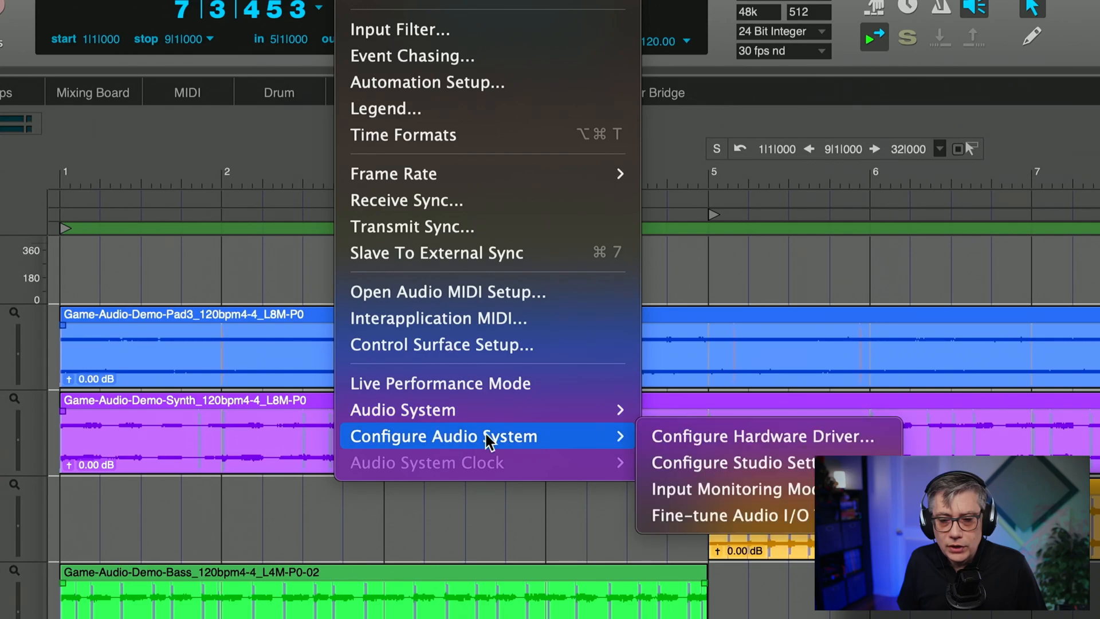
left_click(779, 438)
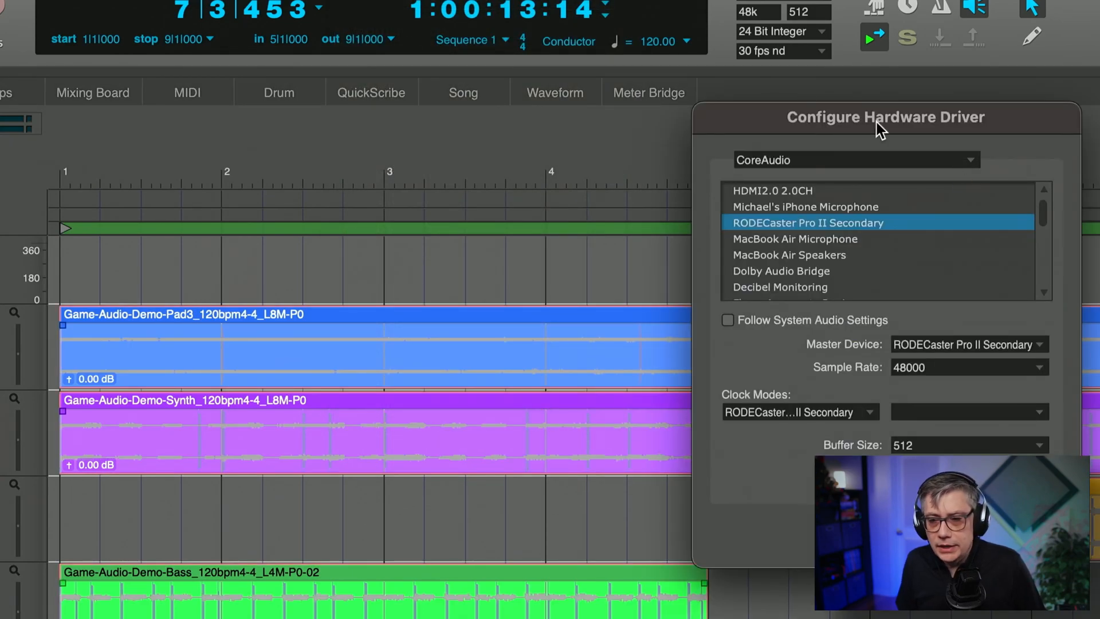
left_click_drag(880, 131, 468, 139)
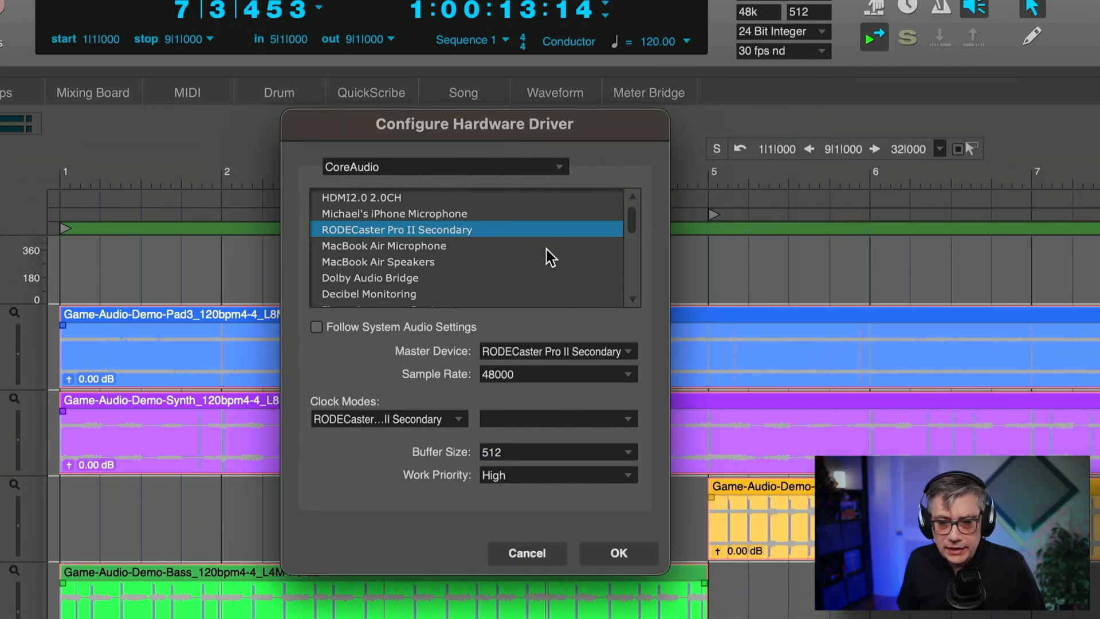
scroll(634, 233, "down", 1)
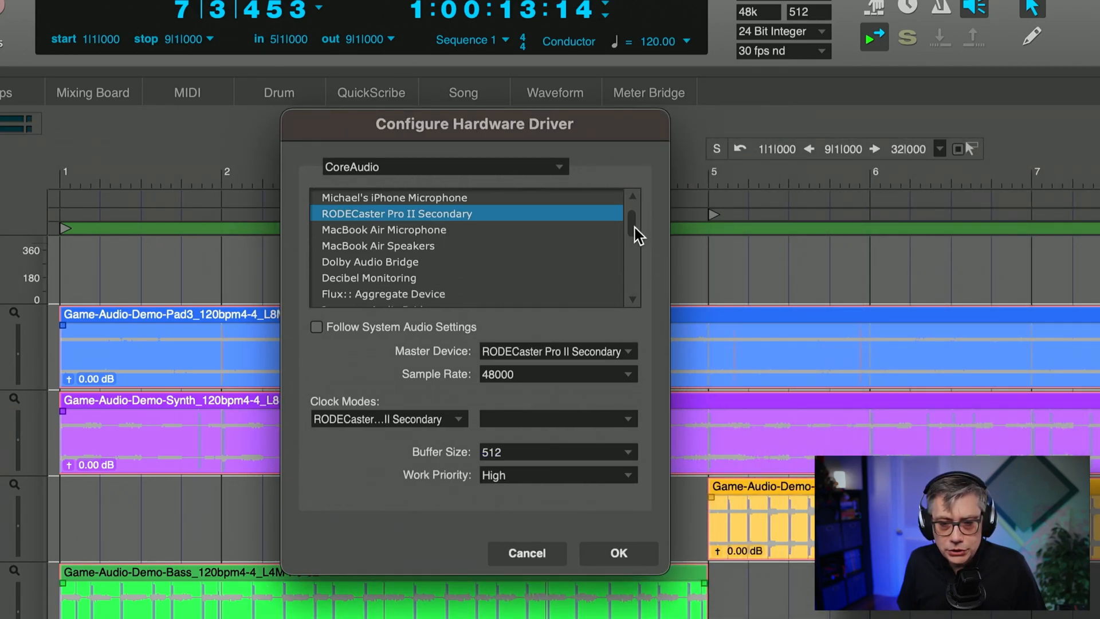
left_click(358, 263)
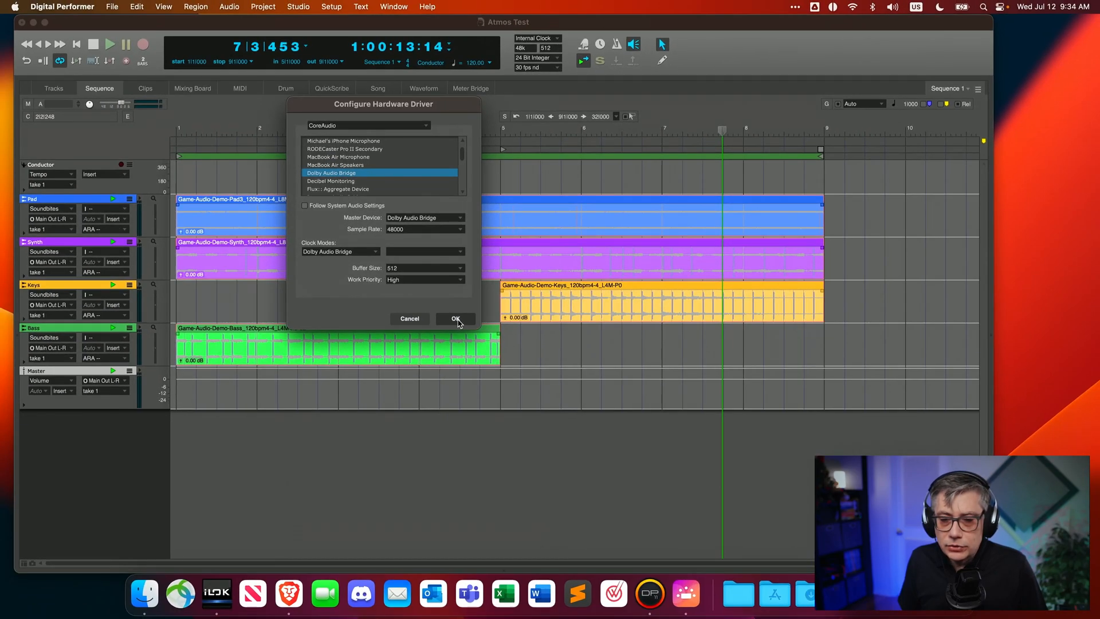
left_click(456, 320)
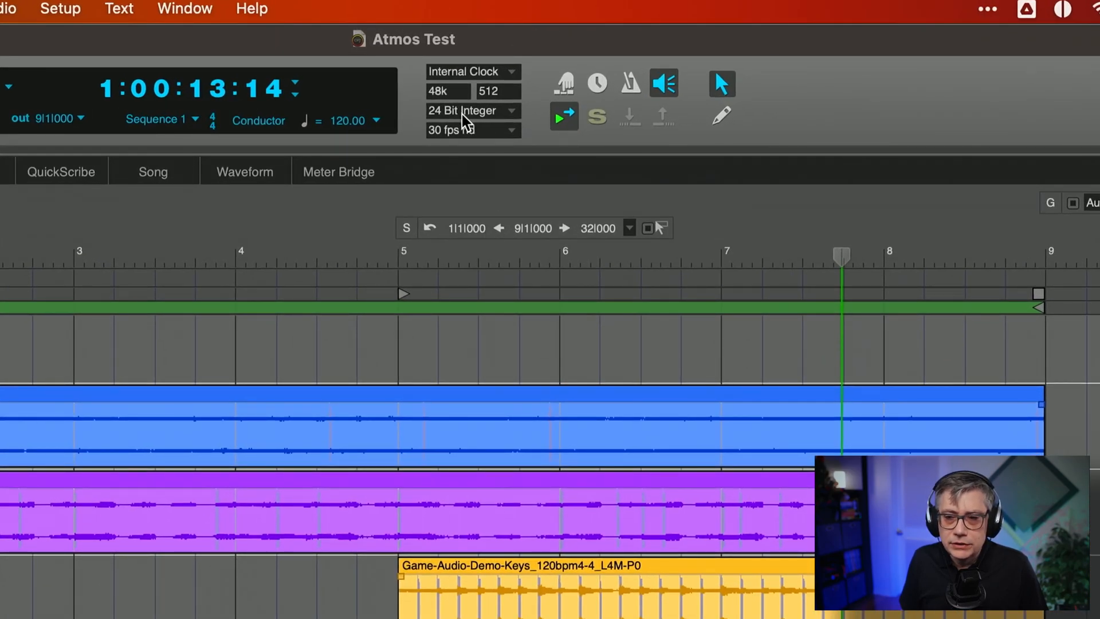
Set the project's frame rate to 24 fps and play the sequence
left_click(495, 133)
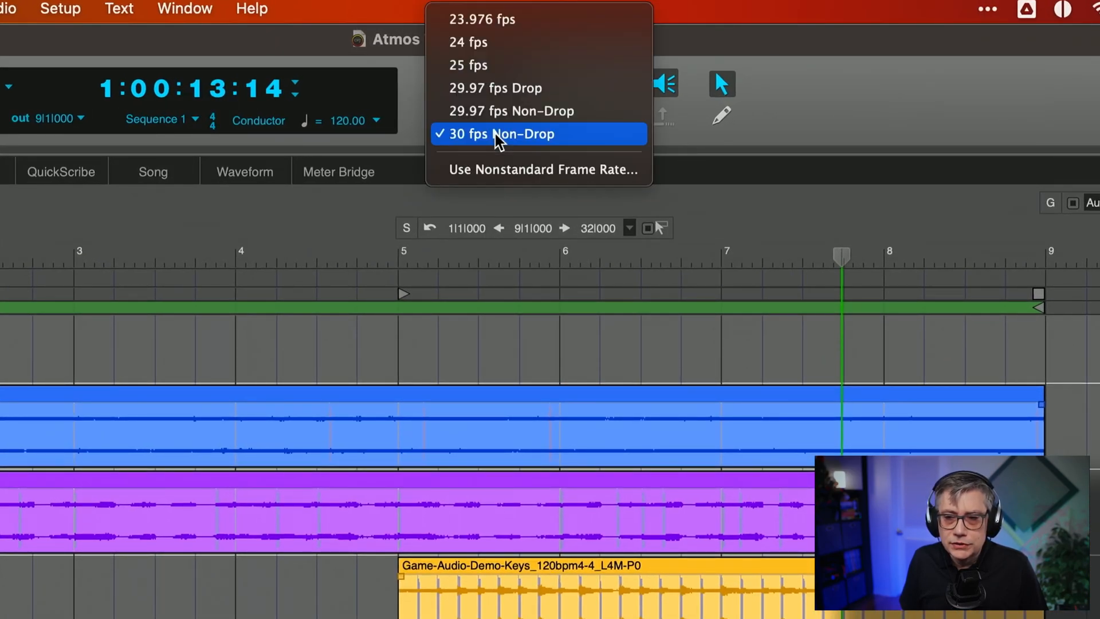
left_click(484, 49)
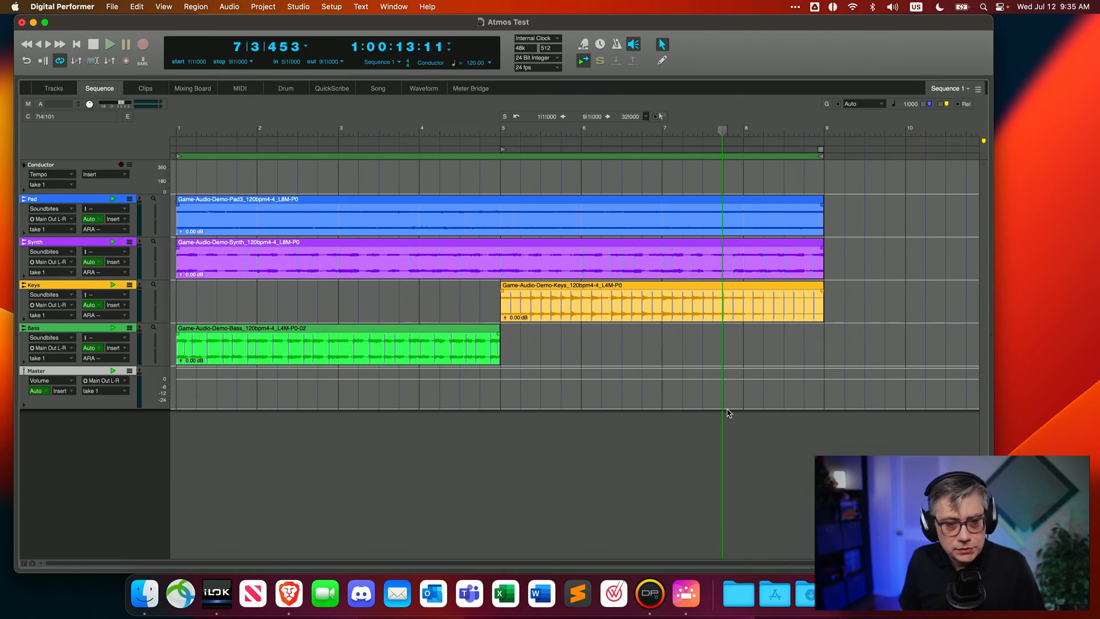
key("space")
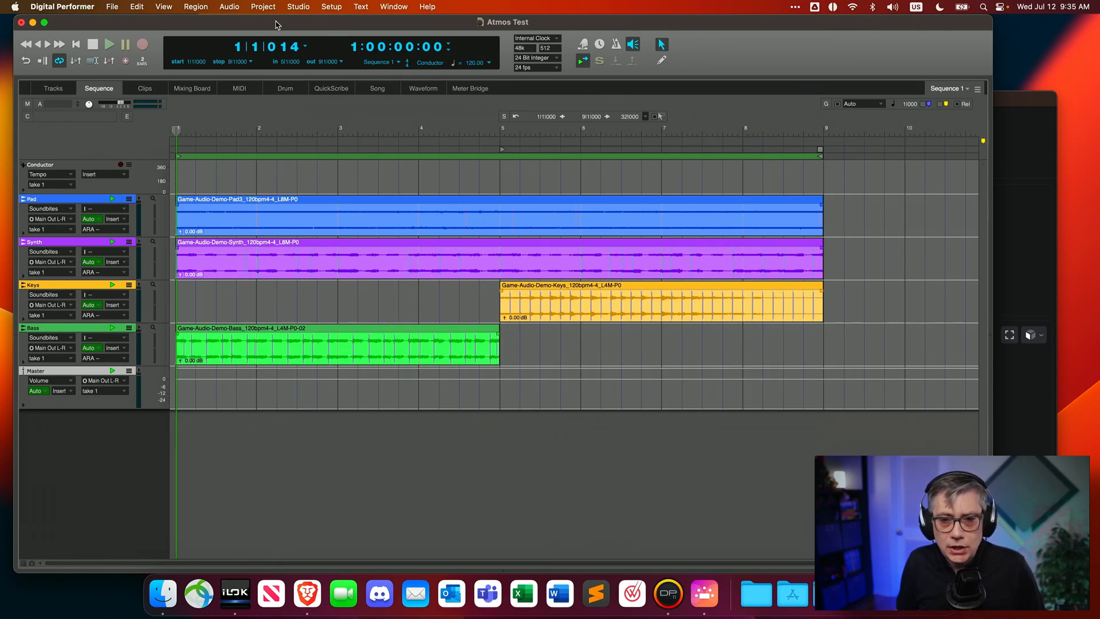
Open the Bundles window and change the Main Out L-R output bundle to the 5.1 format
left_click(298, 7)
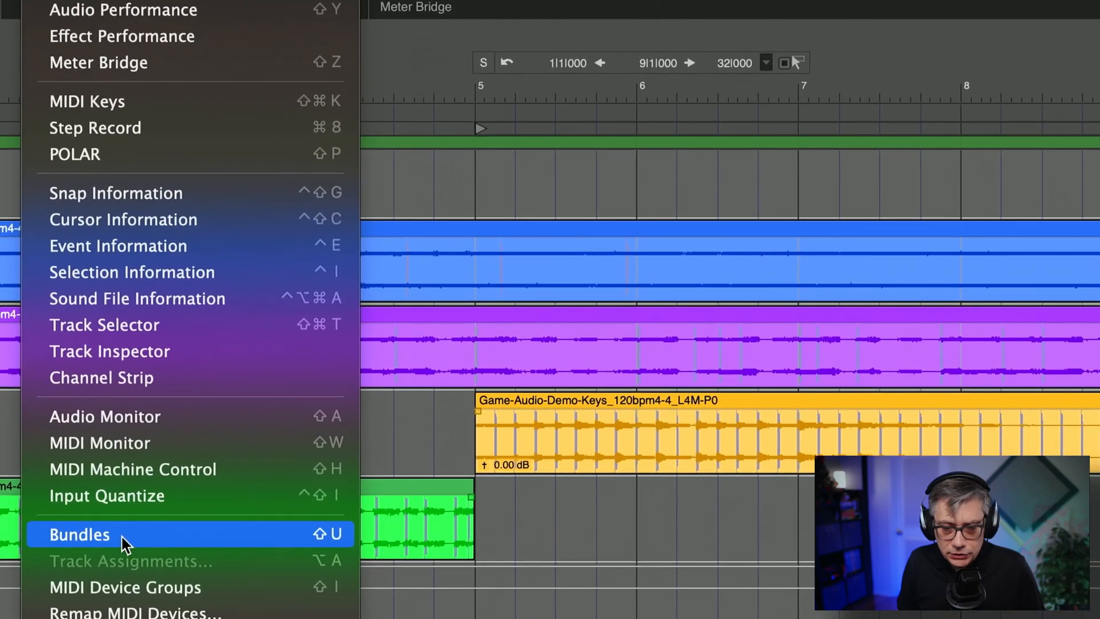
left_click(187, 479)
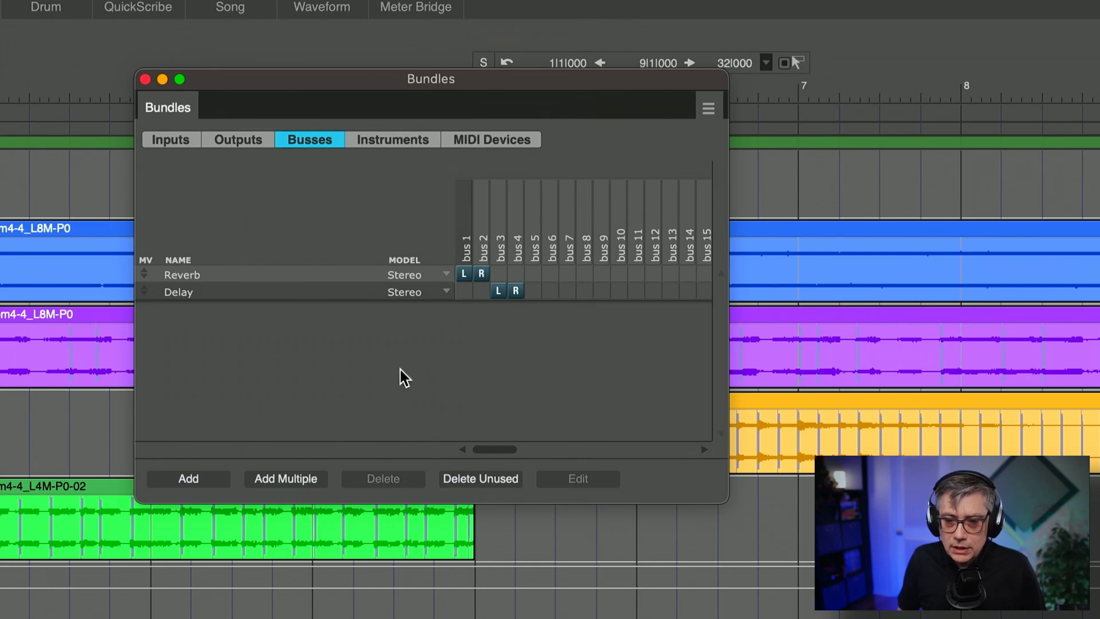
left_click(236, 146)
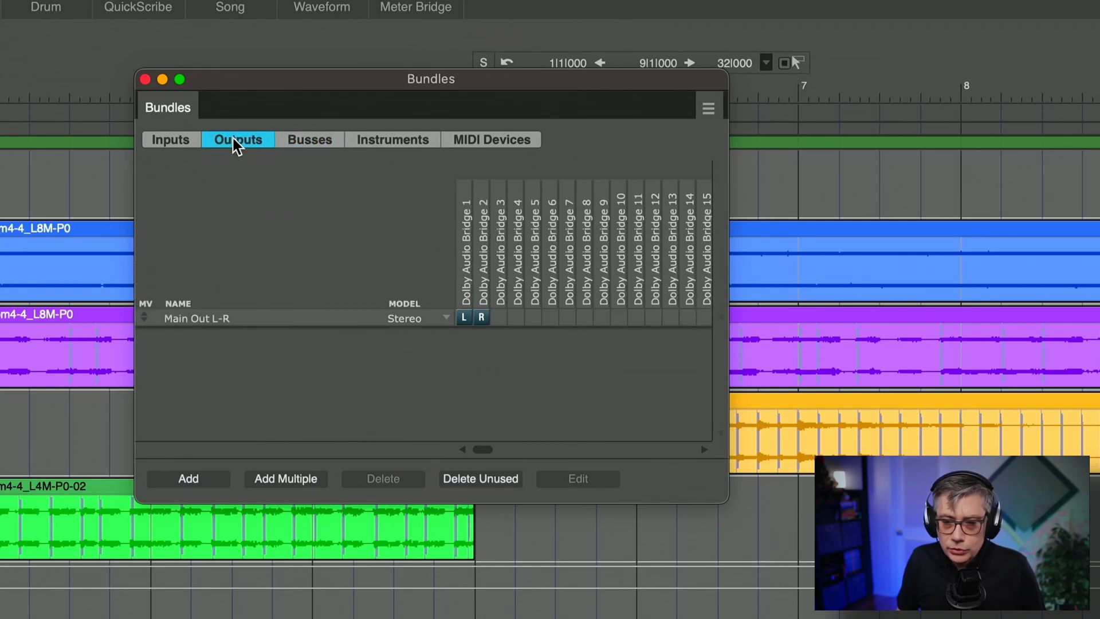
left_click(445, 321)
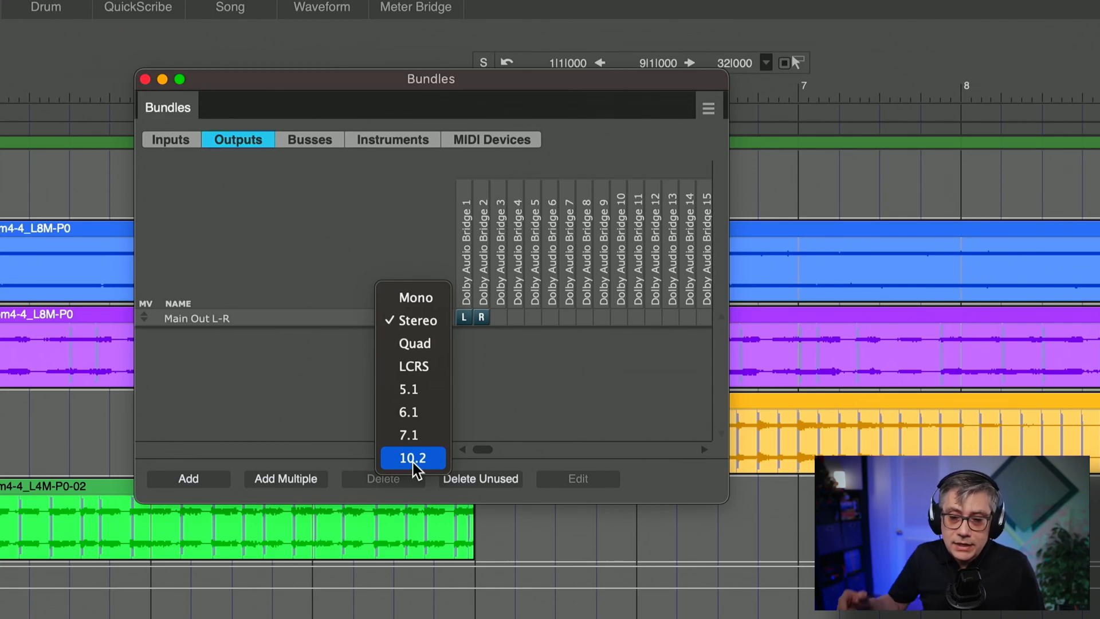
left_click(414, 386)
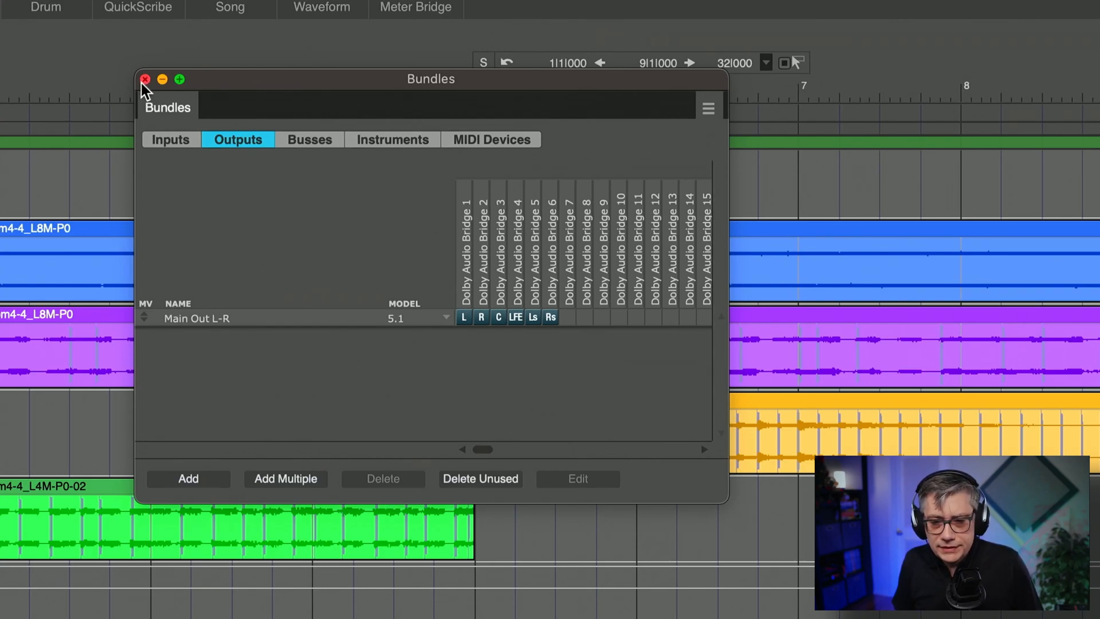
Add a new bus bundle named Atmos Bed and set its format to 5.1
left_click(310, 149)
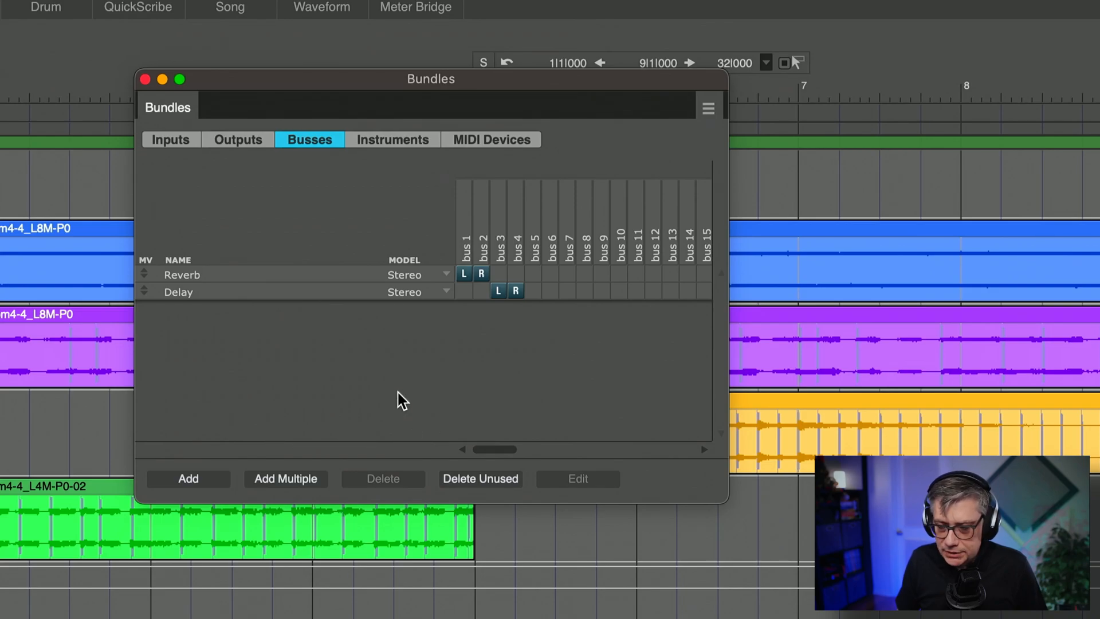
left_click(190, 479)
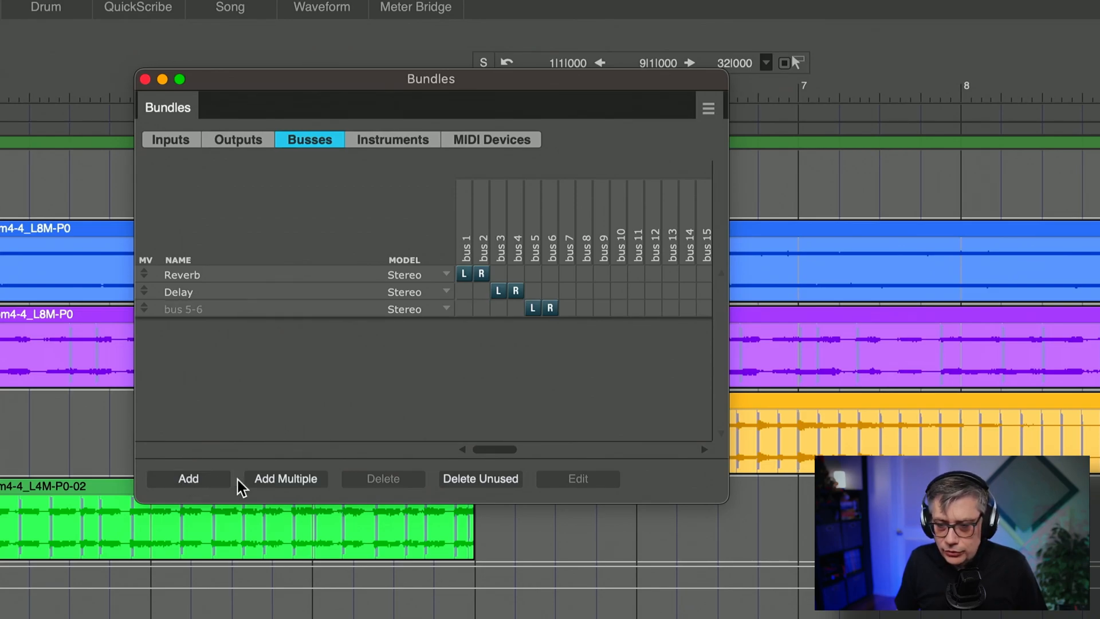
left_click(226, 312)
double_click(212, 321)
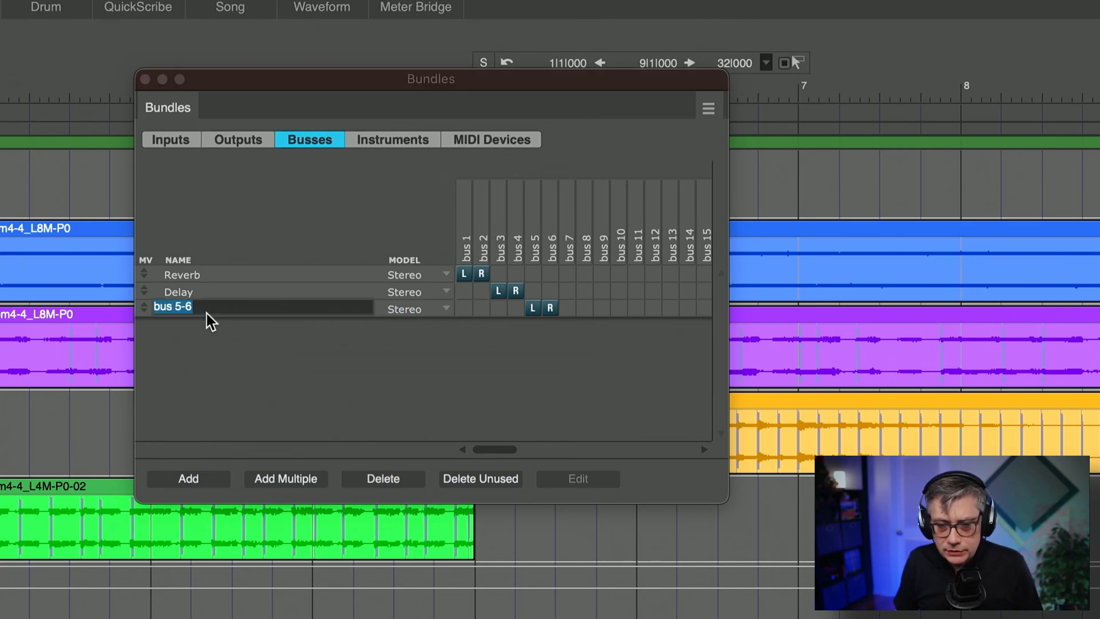
type("Atmos Bed")
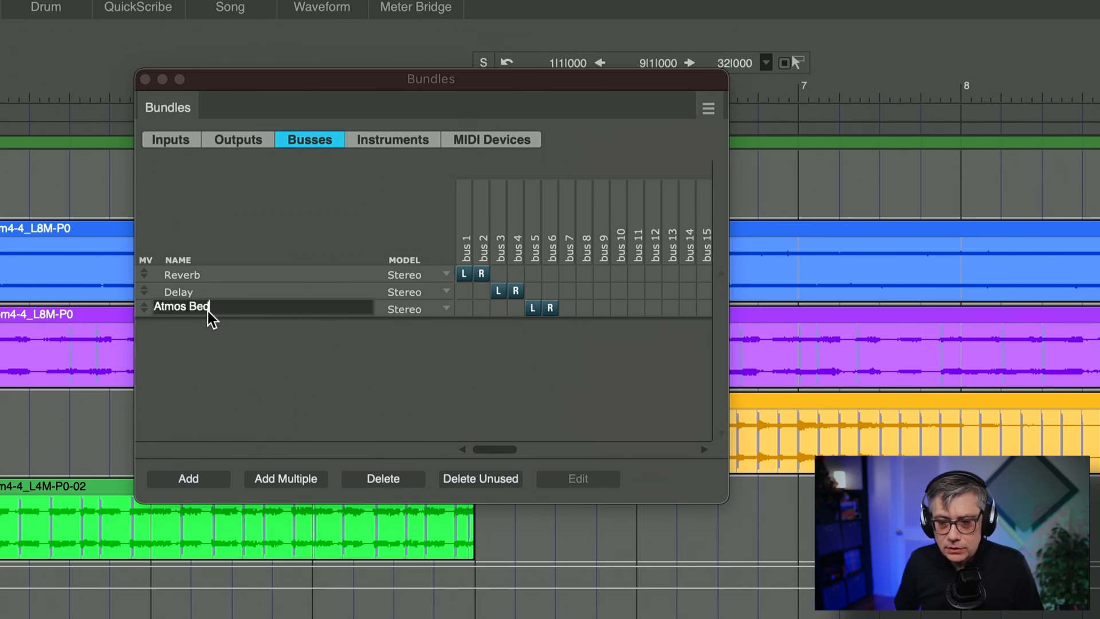
left_click(167, 363)
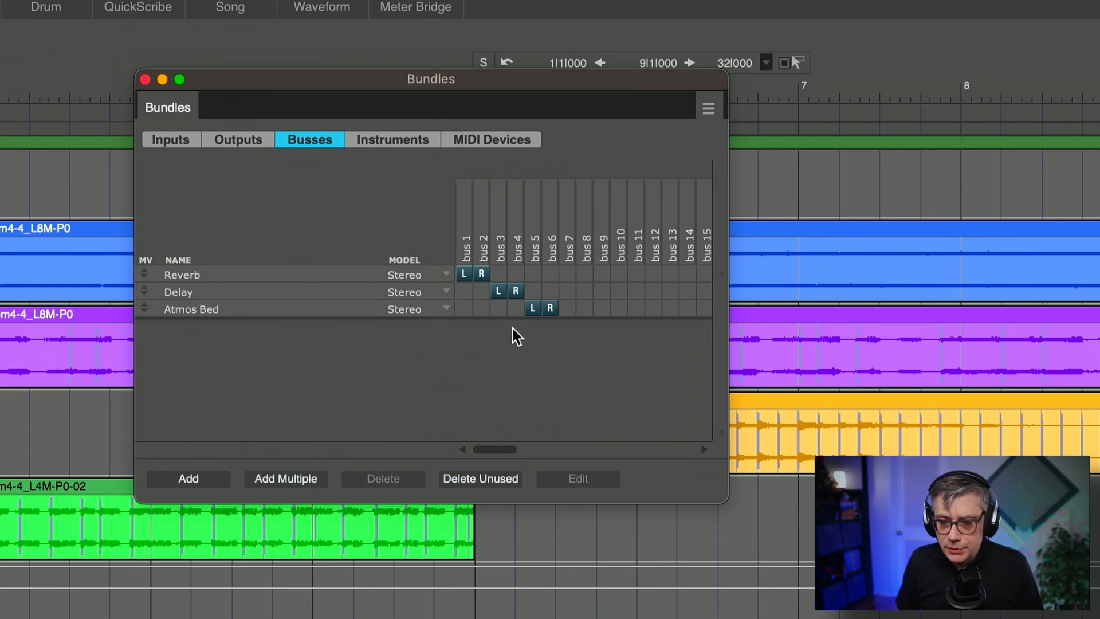
left_click(444, 320)
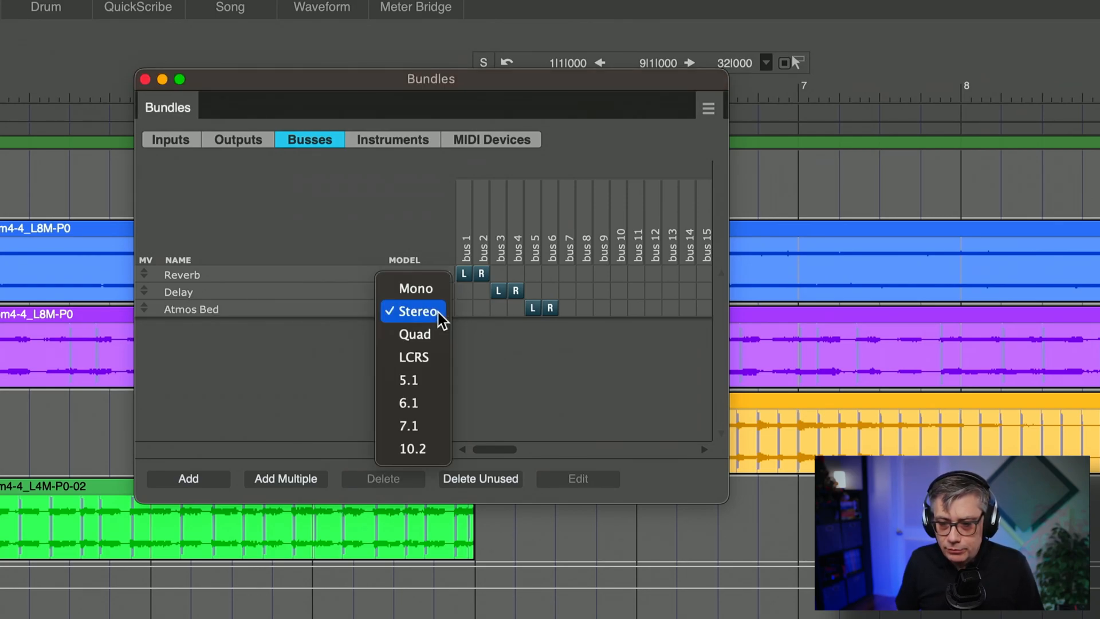
left_click(421, 381)
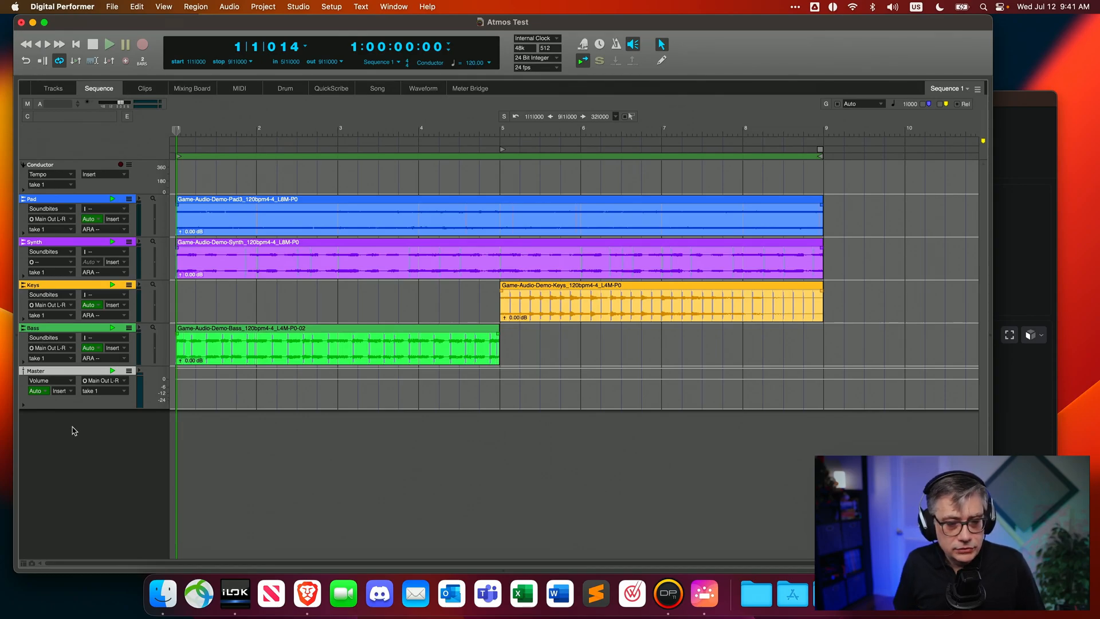
Add an aux track below the Master track and assign Atmos Bed (5.1) as its input
right_click(73, 431)
mouse_move(92, 436)
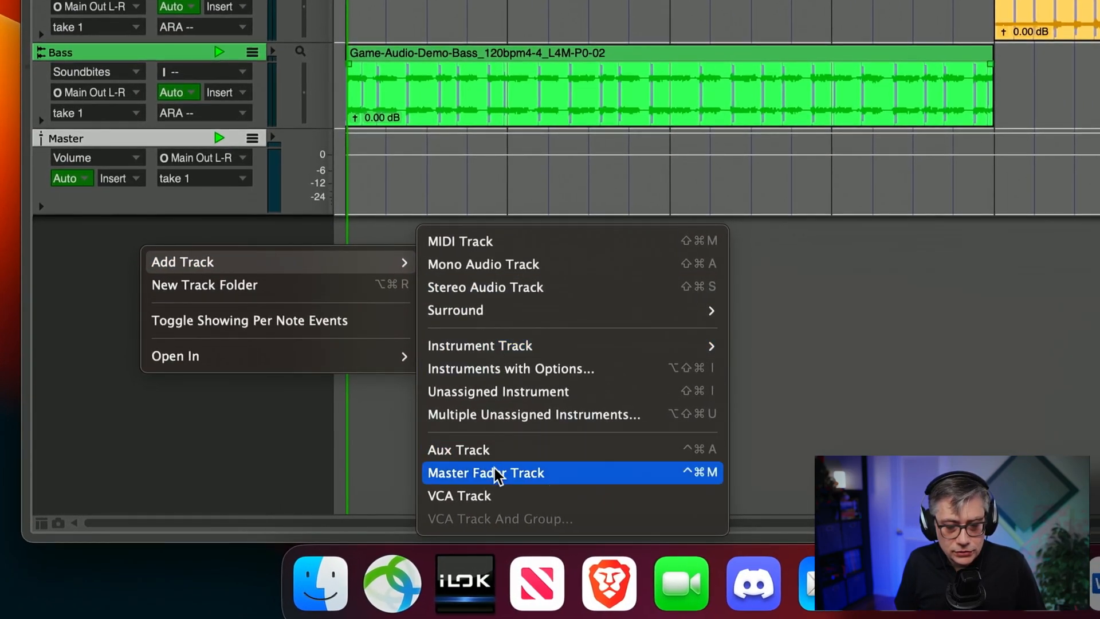
left_click(499, 450)
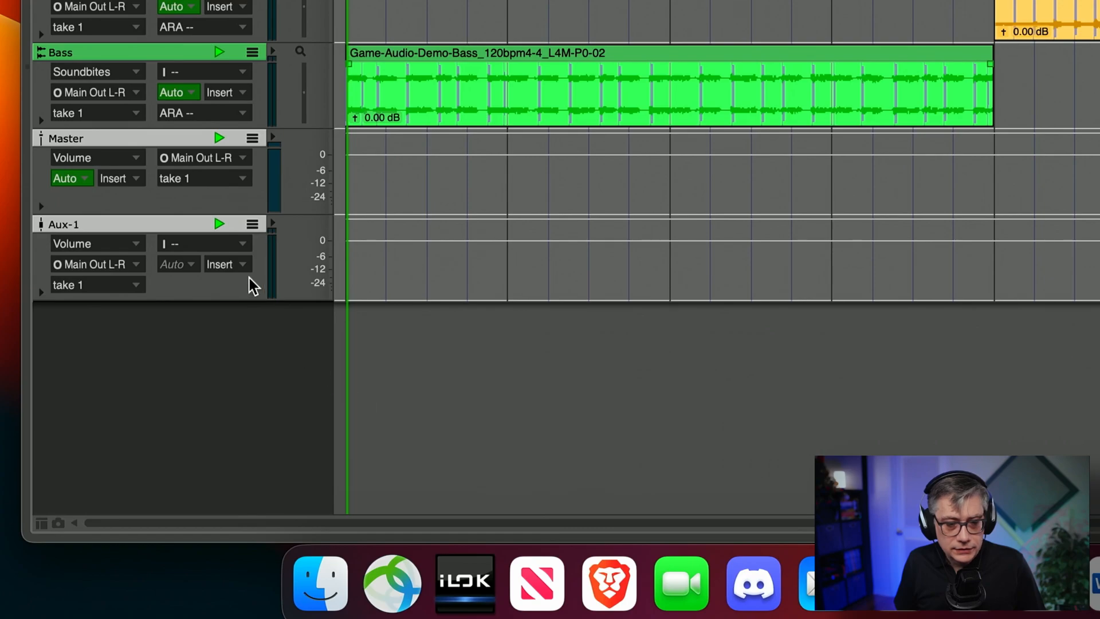
left_click(239, 246)
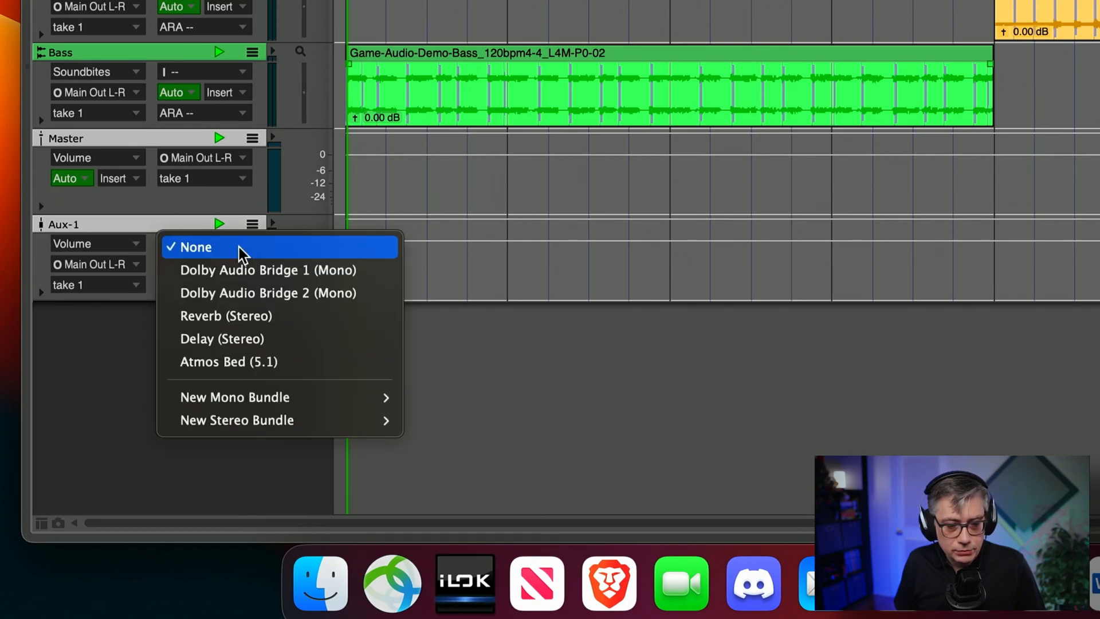
left_click(259, 367)
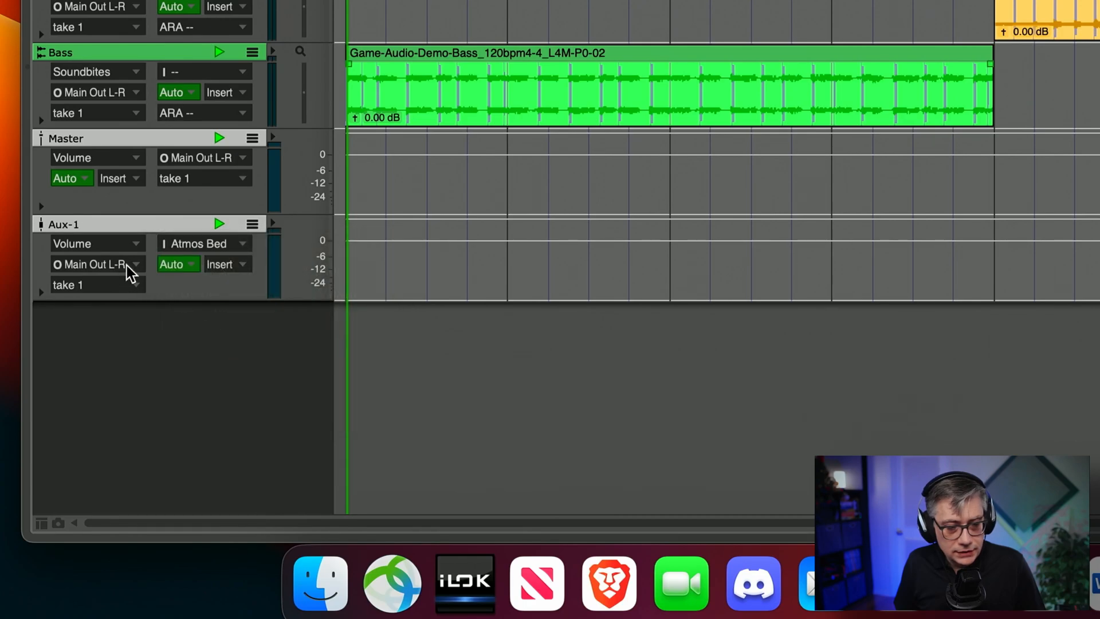
Rename the aux track below the Master track to Atmos Bed
right_click(78, 225)
left_click(108, 235)
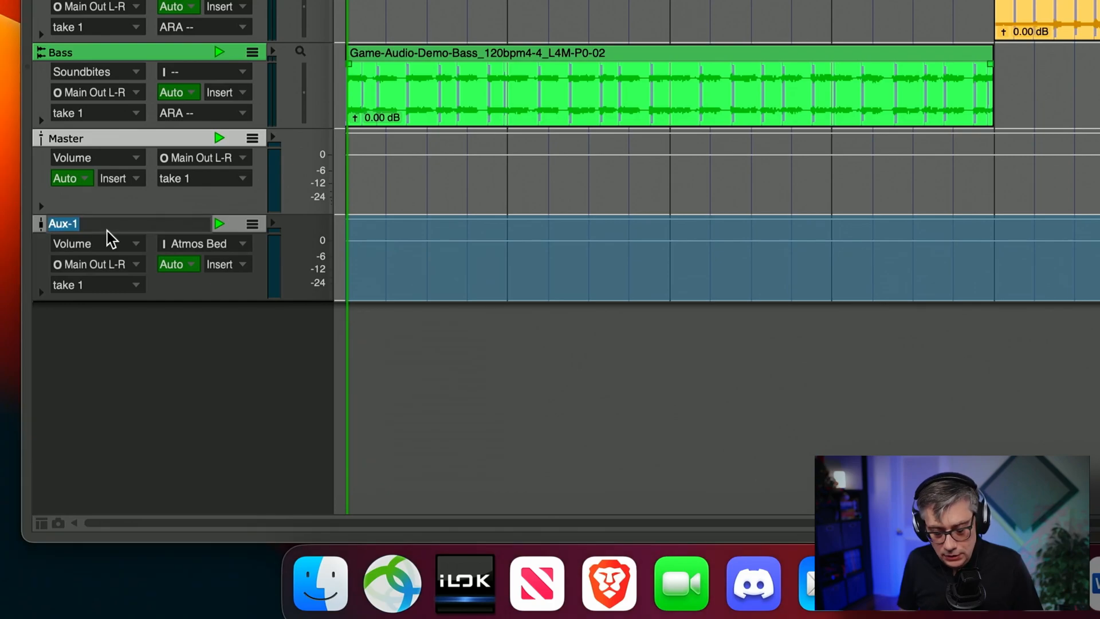
type("Atmos Bed")
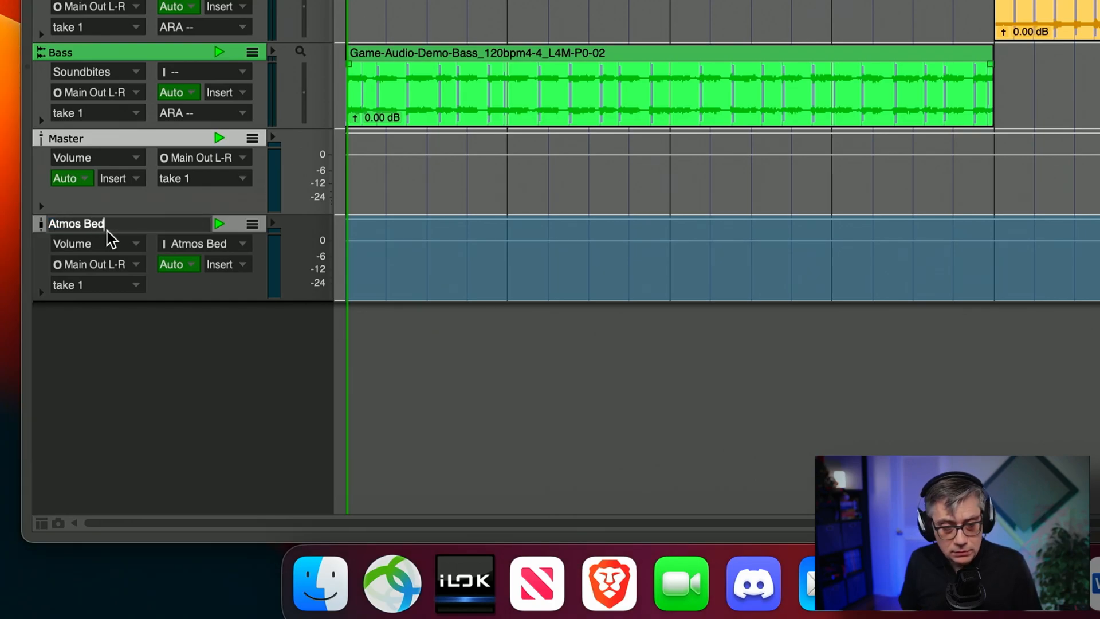
left_click(215, 343)
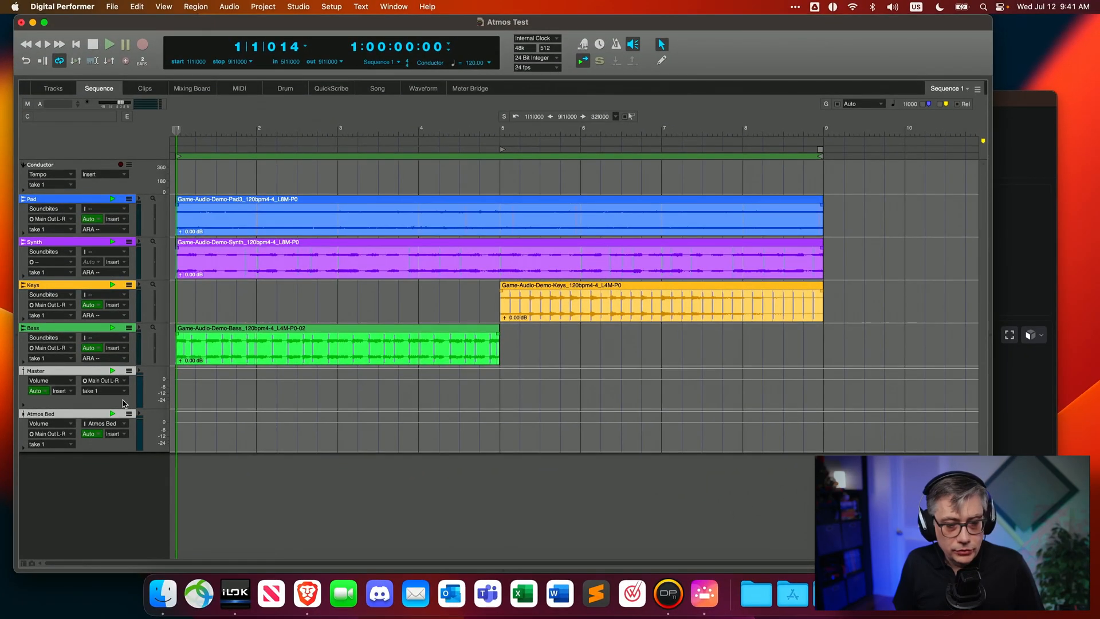
Route the Pad track's output to Atmos Bed (5.1) and play the sequence to check its signal in the Dolby Atmos Renderer
left_click(66, 219)
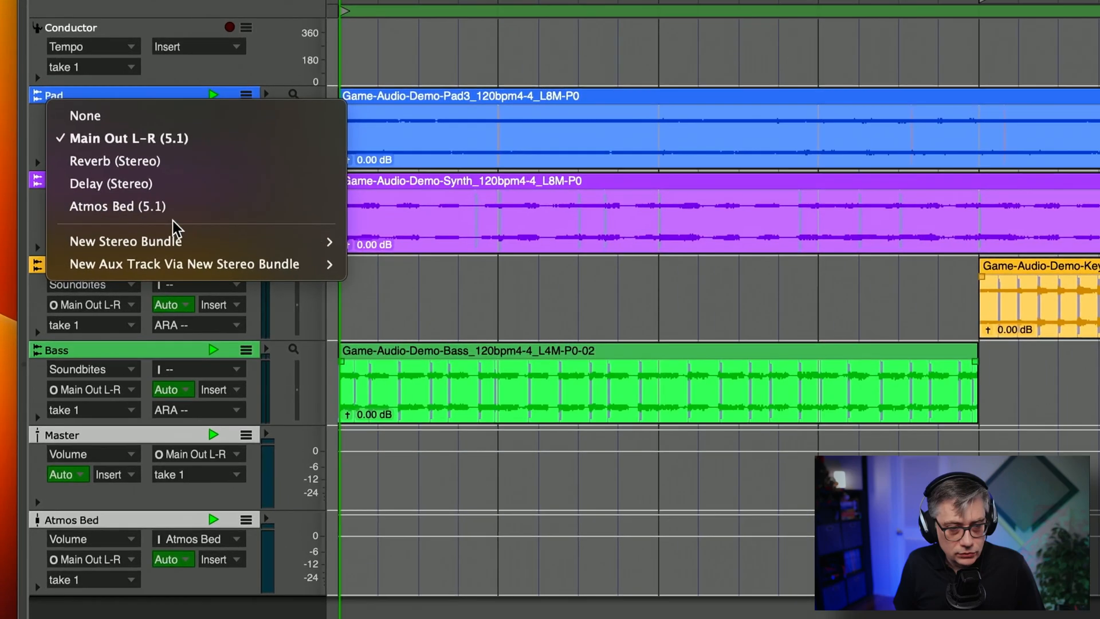
left_click(131, 212)
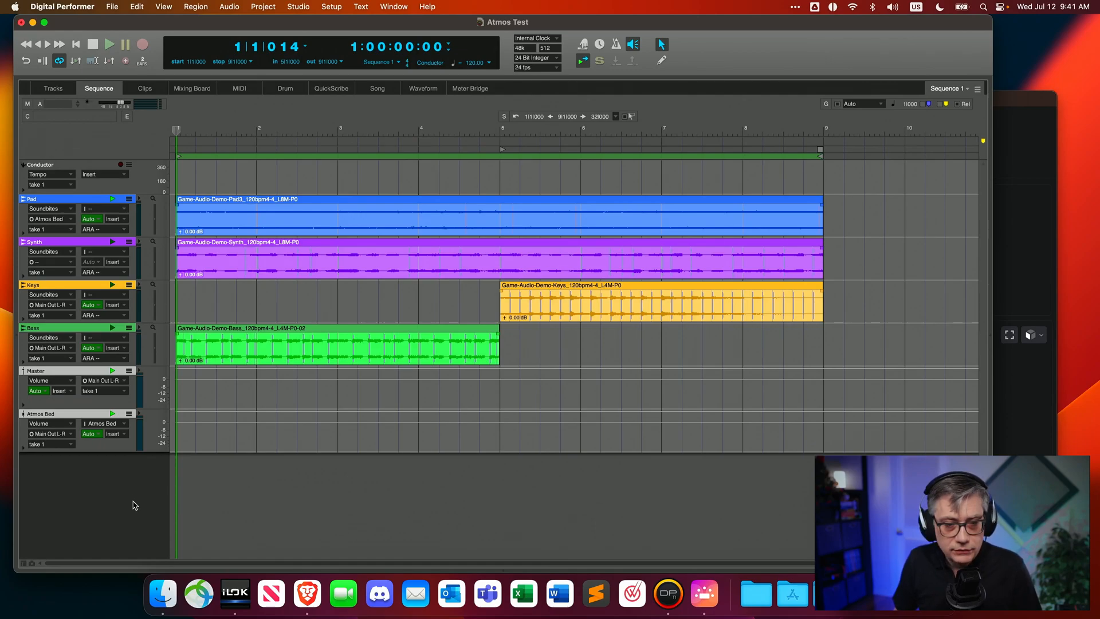
key("space")
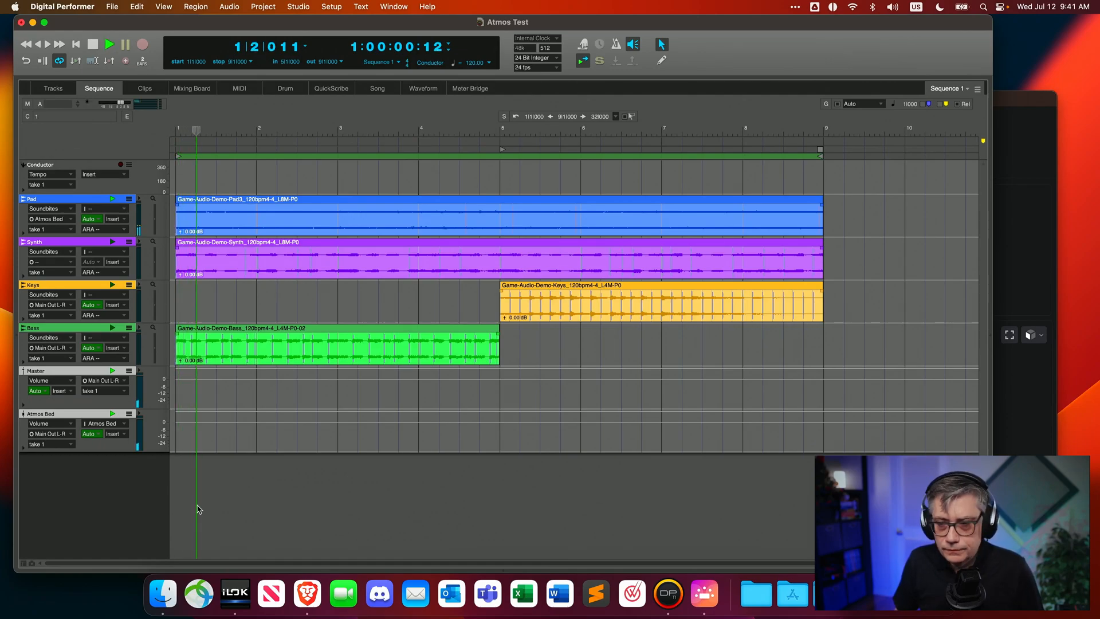
left_click(1046, 97)
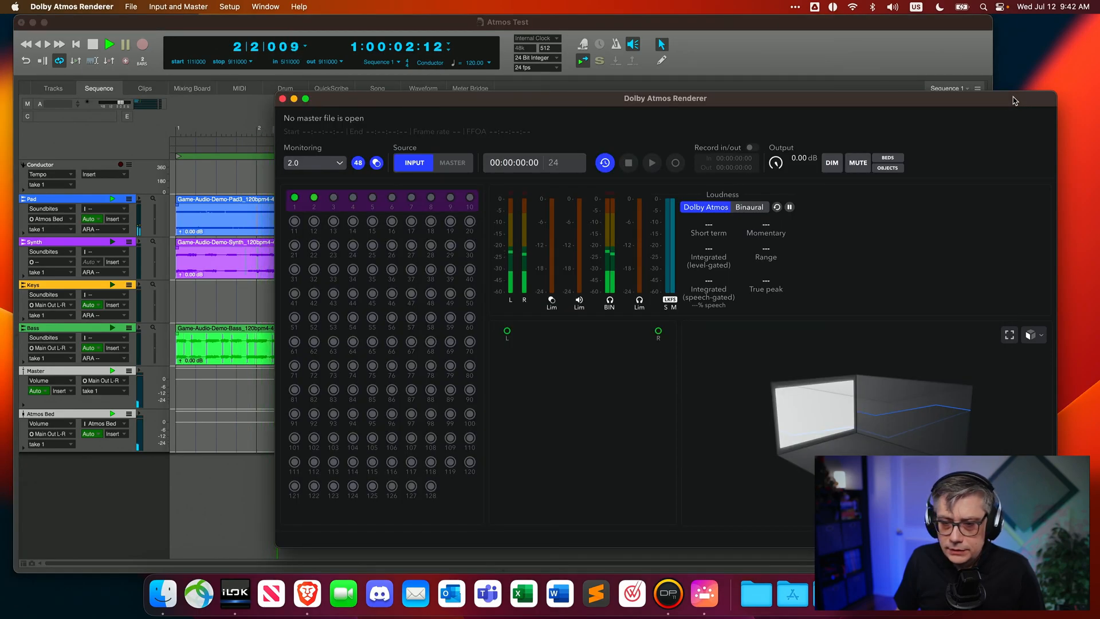
left_click(431, 28)
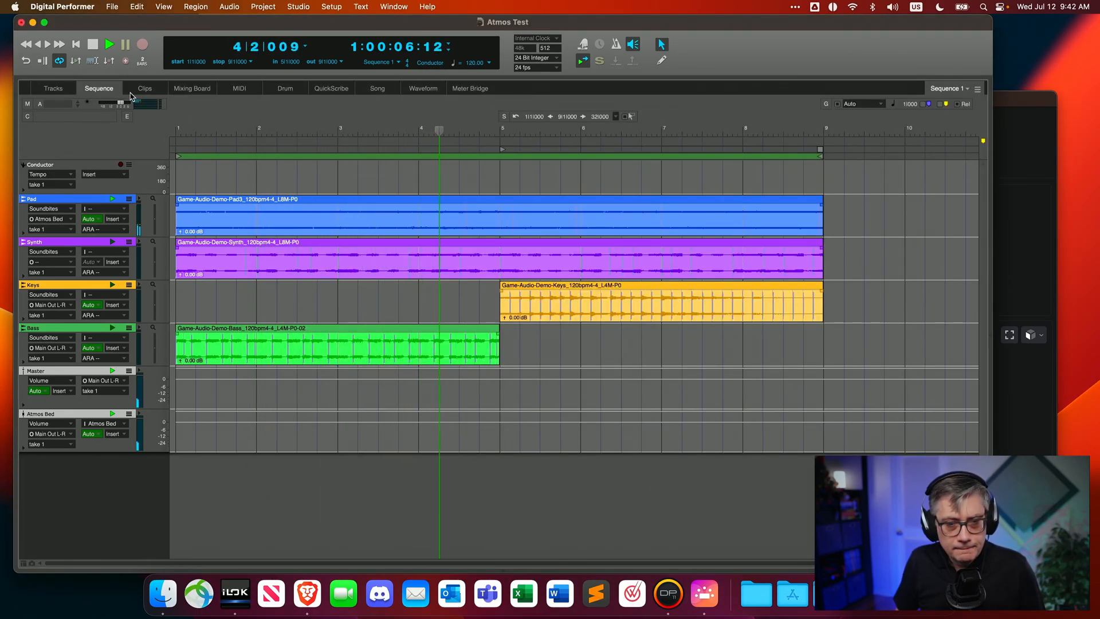
Open the Pad track's TriPan panner from the mixing board and set its center divergence to 0.10
left_click(195, 90)
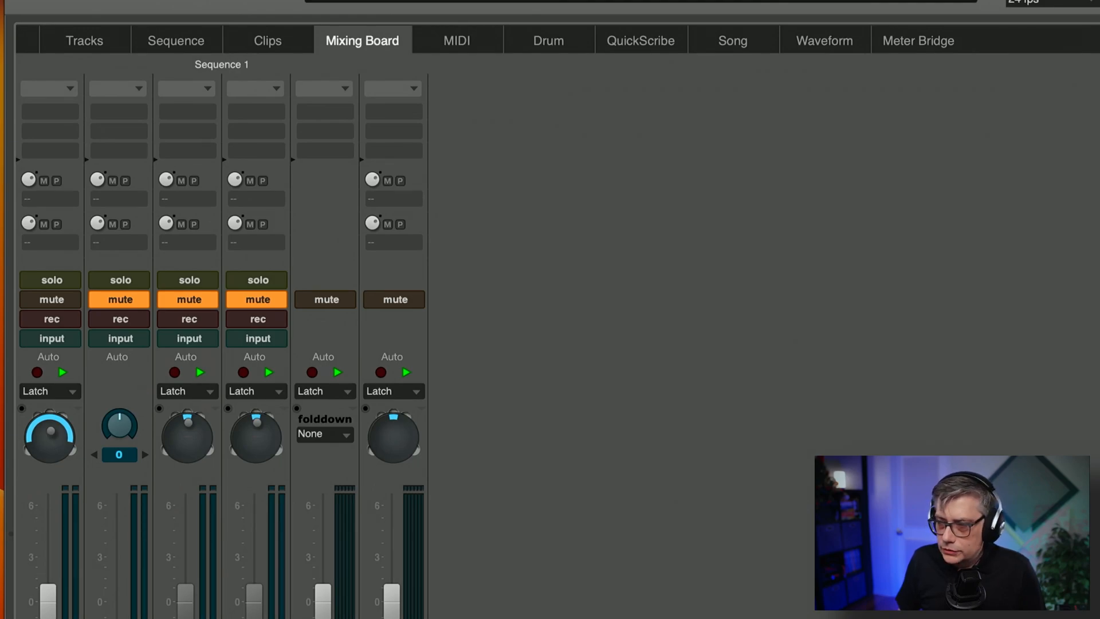
key("super+Tab")
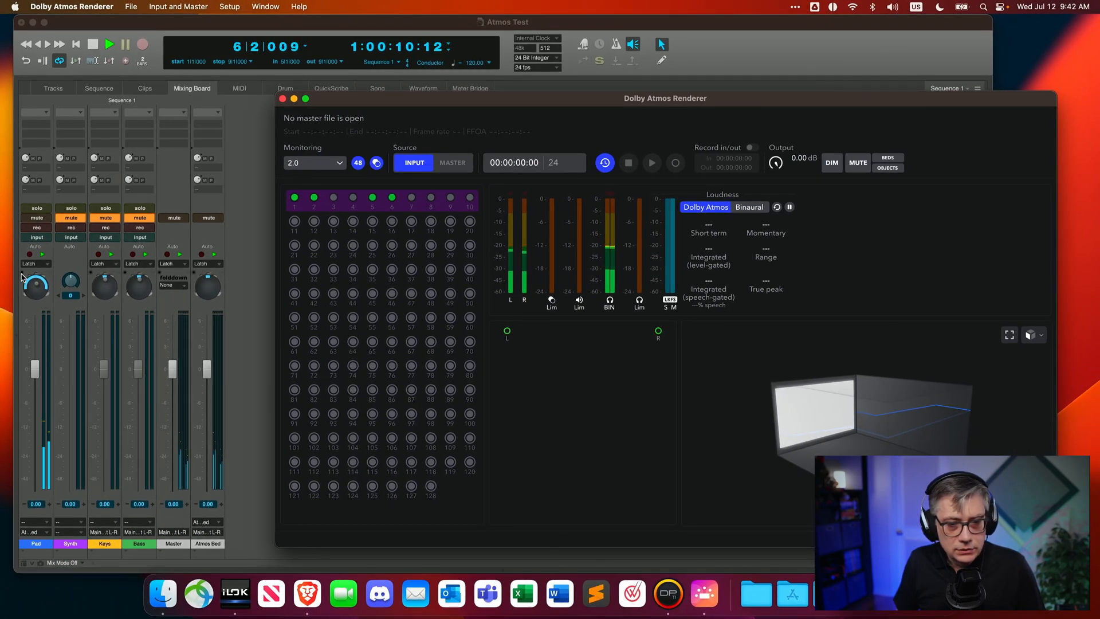
left_click(23, 274)
left_click_drag(1, 144, 384, 109)
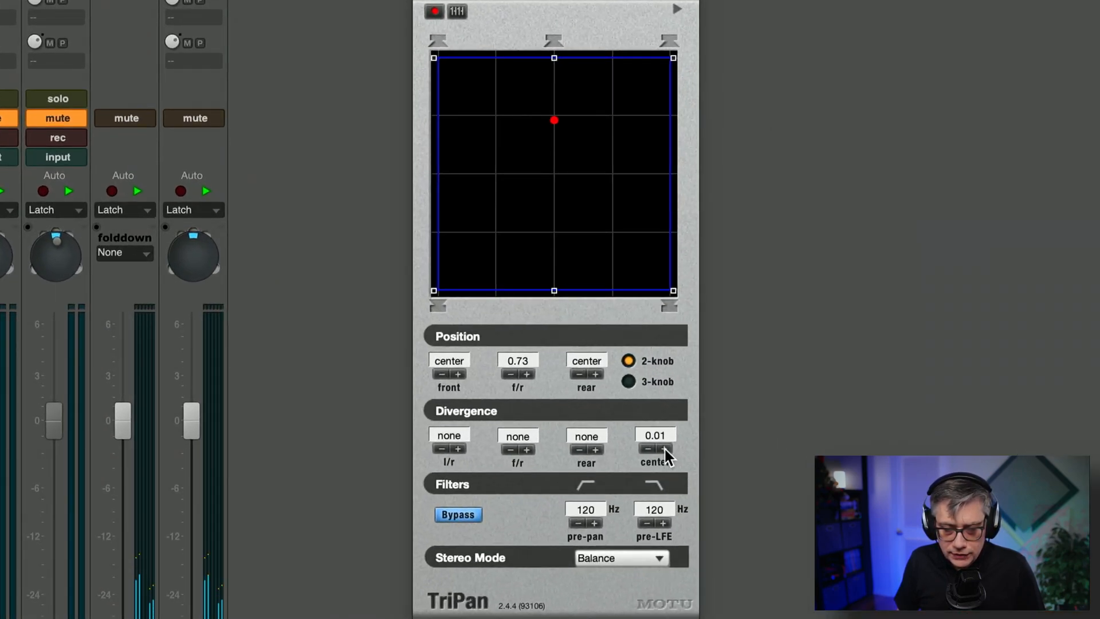
left_click(665, 448)
left_click(651, 450)
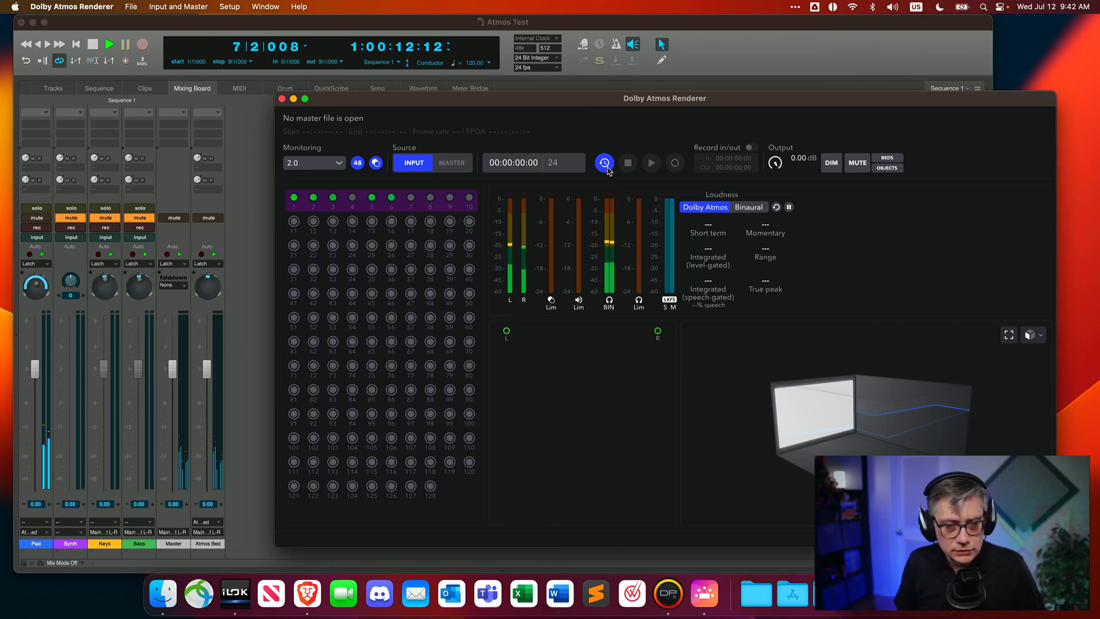
Check the bed channels in the Dolby Atmos Renderer beside the Pad panner, put both windows away and stop playback
left_click_drag(508, 101, 710, 118)
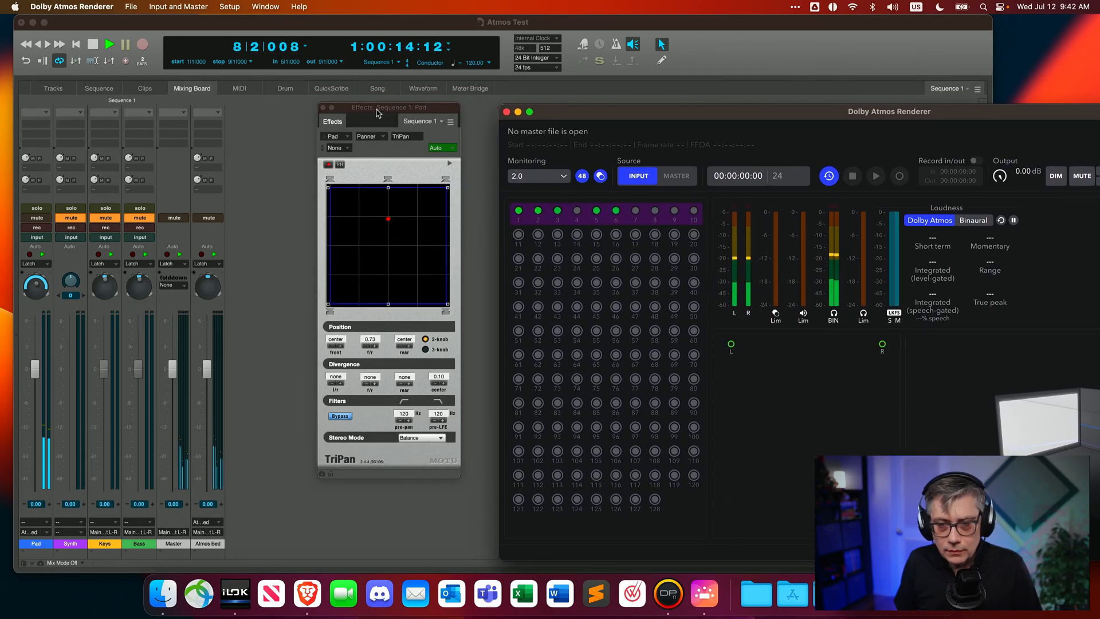
left_click(378, 112)
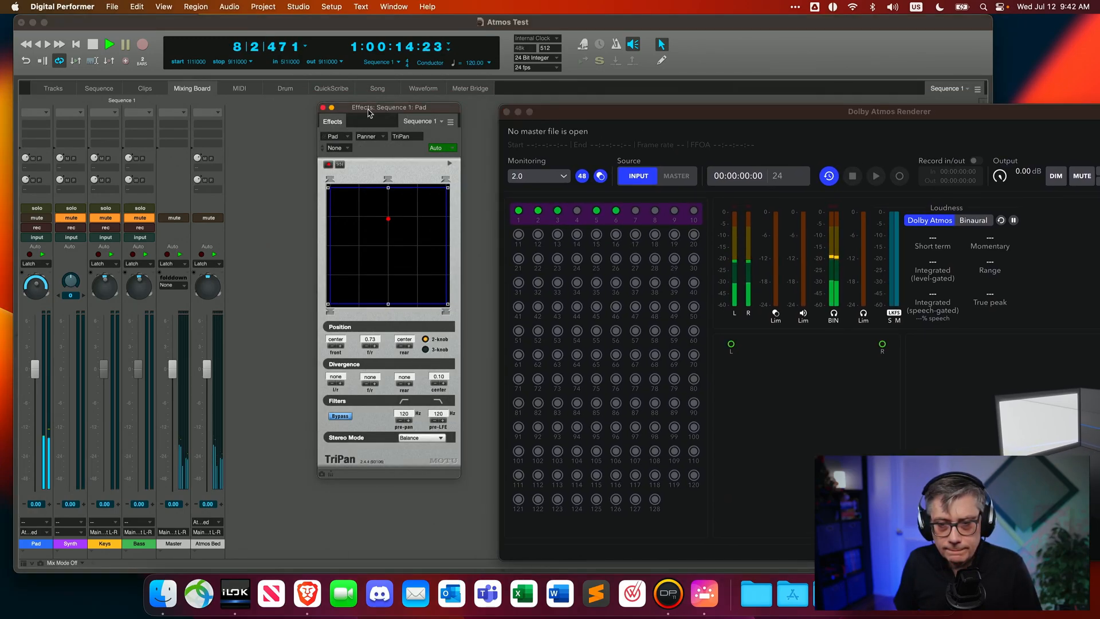
left_click(323, 109)
left_click(1020, 122)
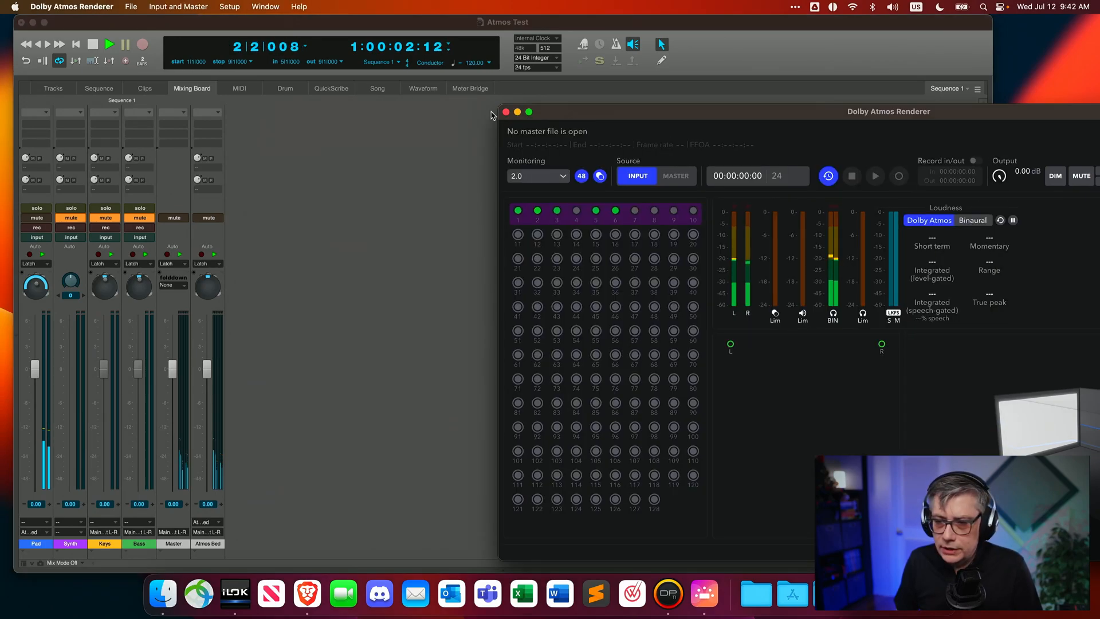
left_click(518, 111)
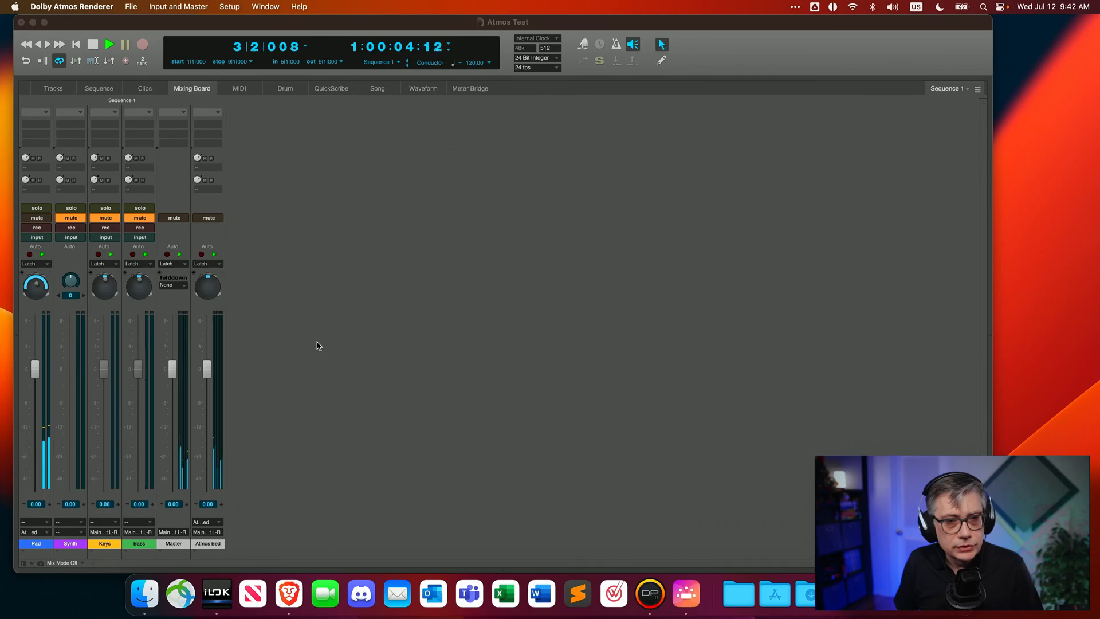
left_click(92, 45)
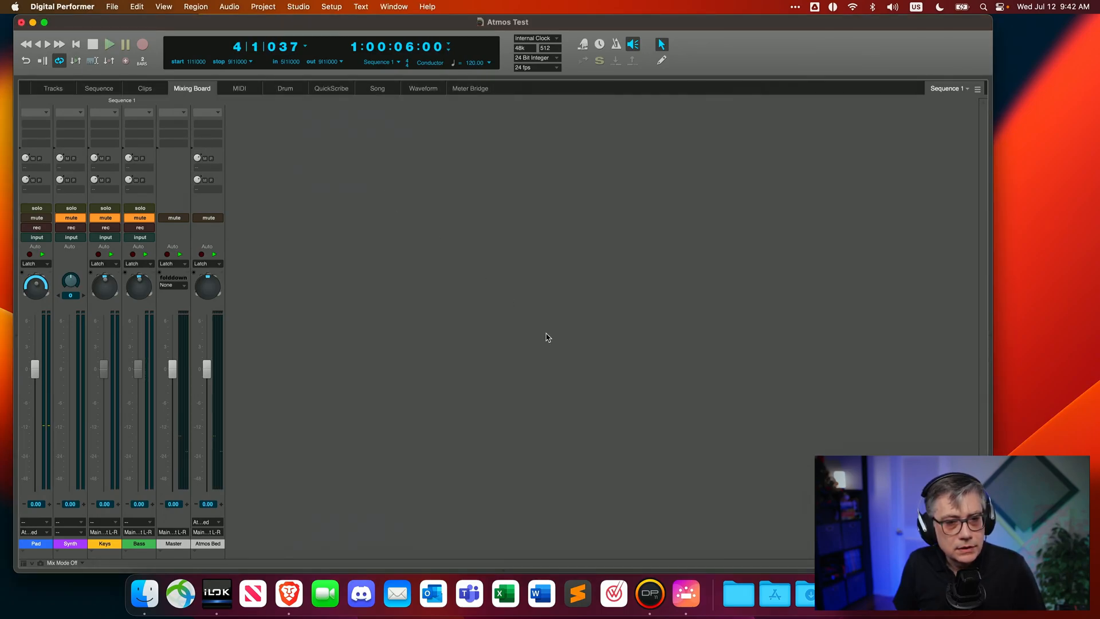
Move the Atmos Bed track above Master in the track list and change its color to light blue
left_click(61, 89)
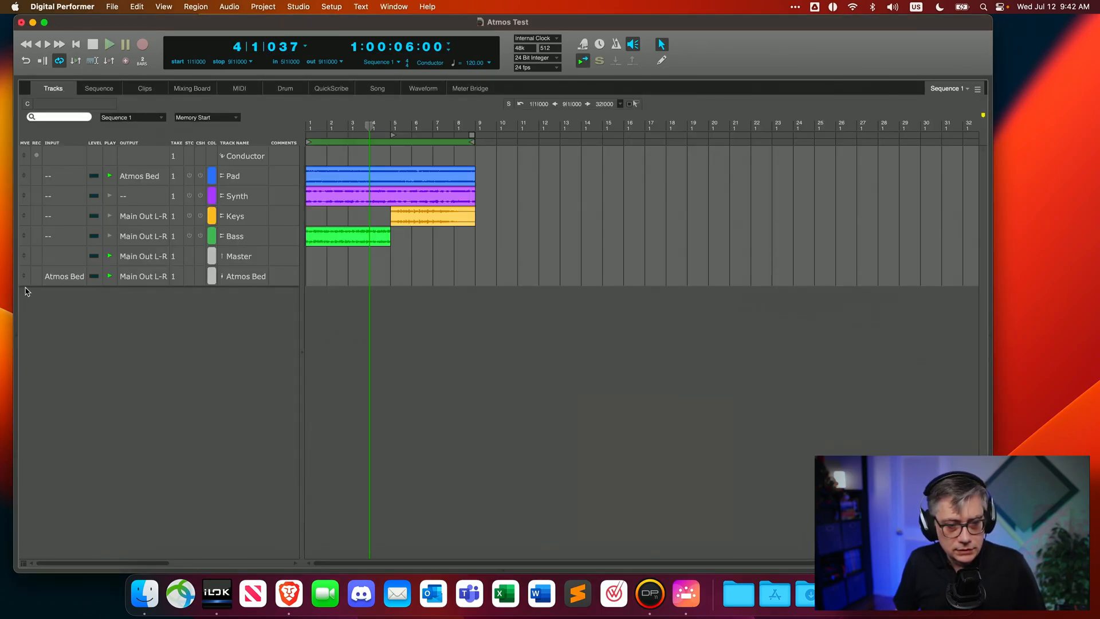
left_click_drag(23, 281, 23, 256)
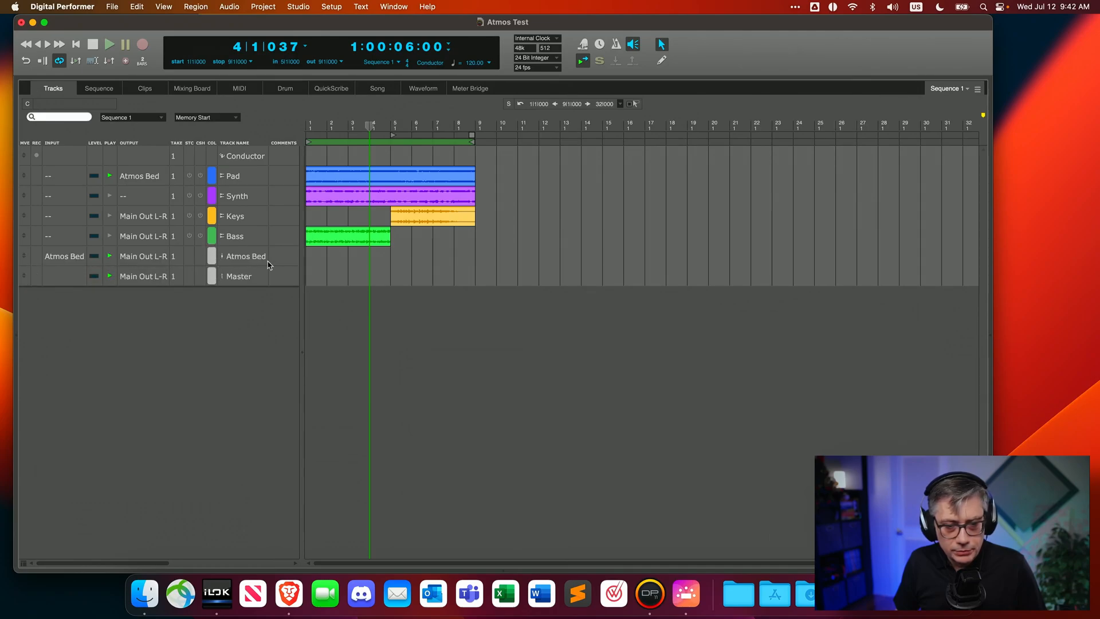
left_click(212, 255)
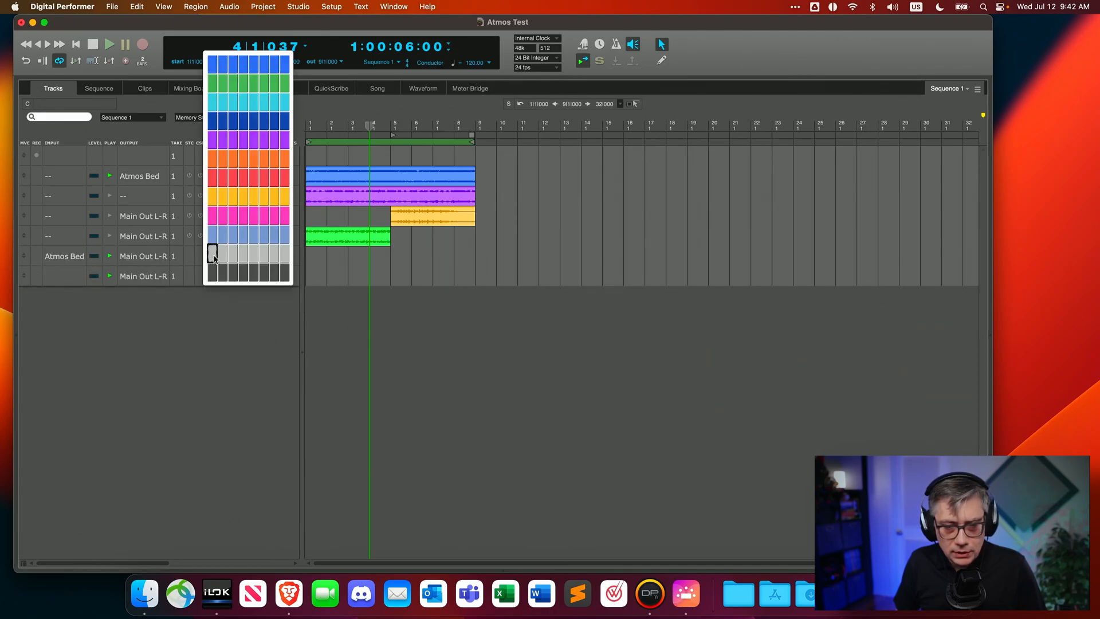
left_click(211, 239)
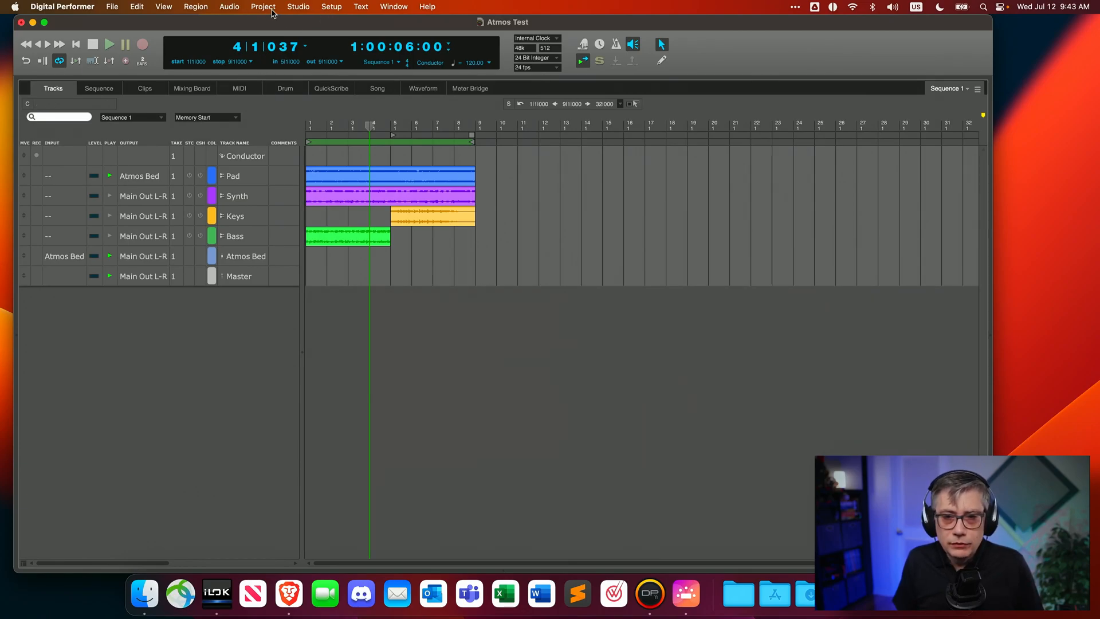
Open the Bundles window and add three stereo output bundles below Main Out L-R
left_click(303, 7)
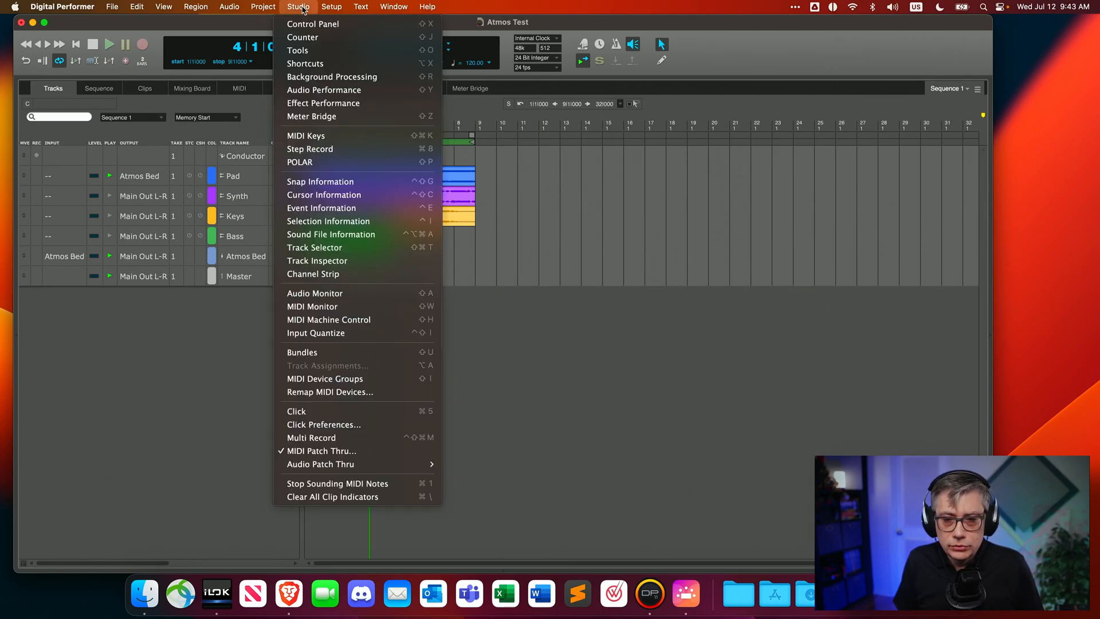
left_click(315, 354)
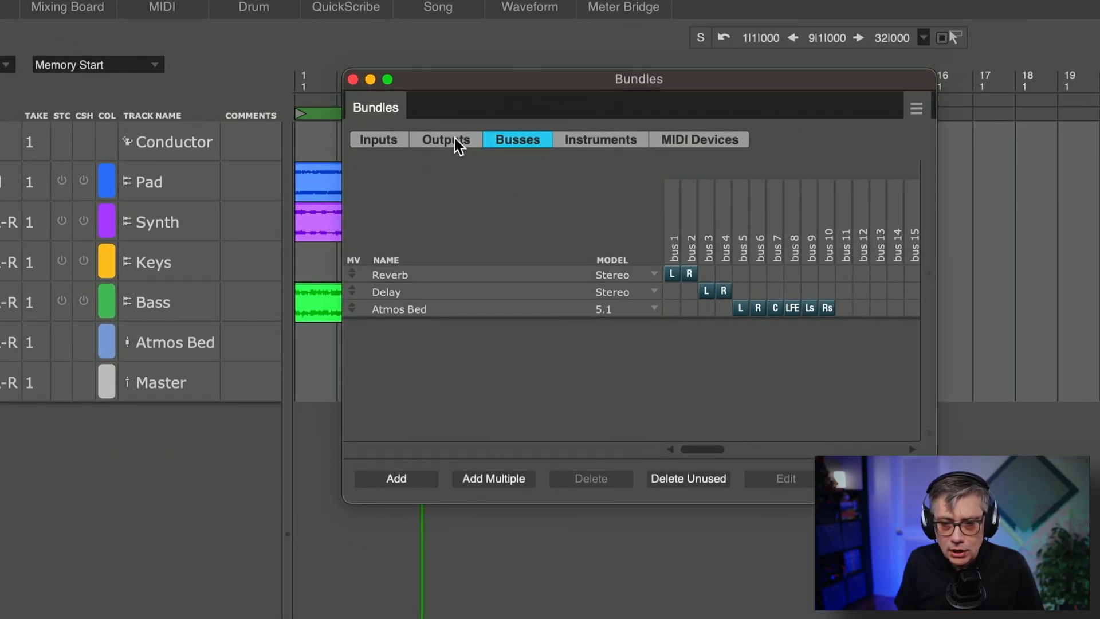
left_click(452, 139)
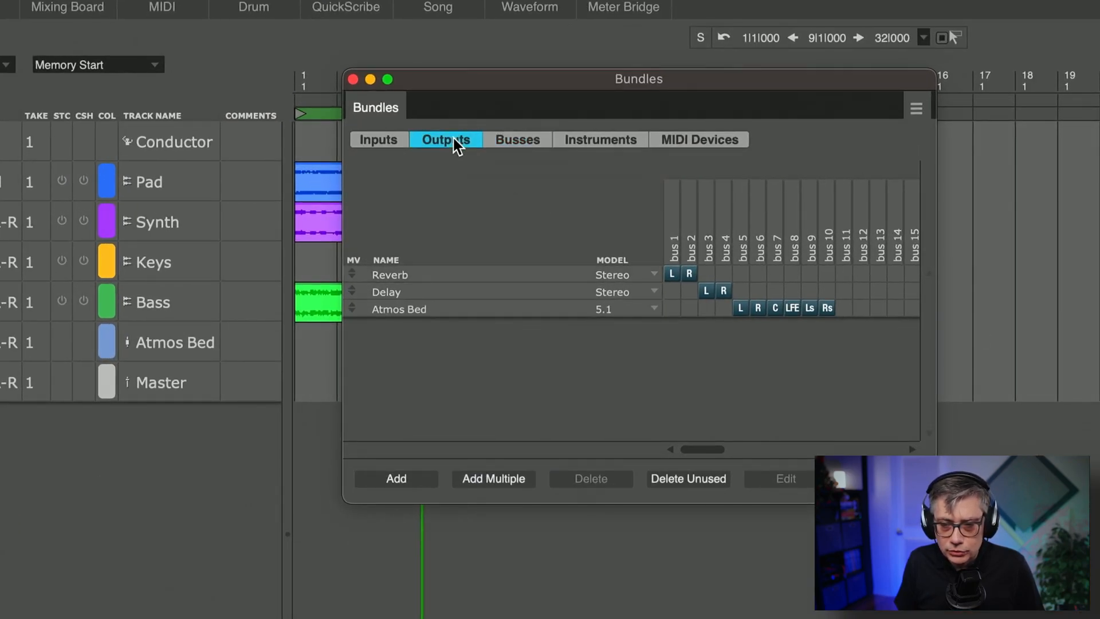
left_click(407, 480)
left_click(407, 480)
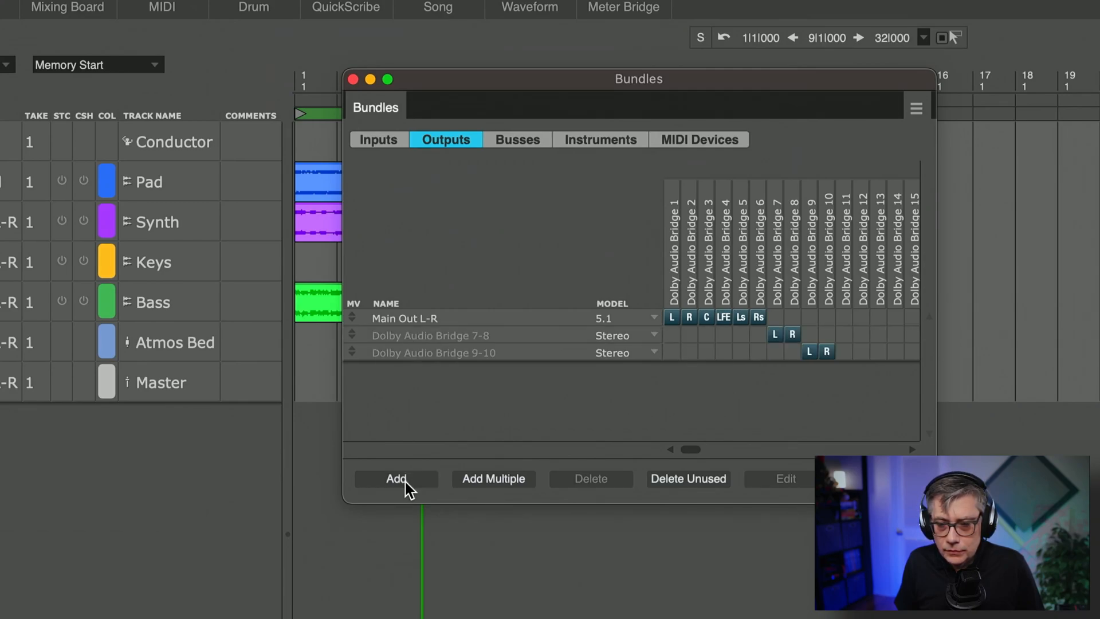
left_click(404, 481)
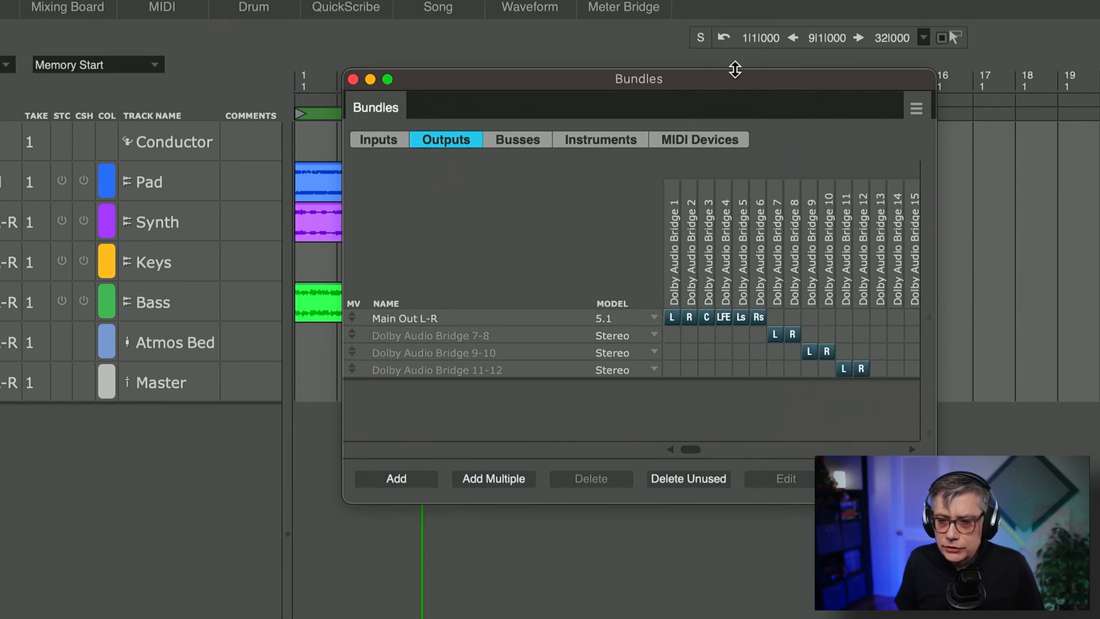
Reassign the three stereo output bundles to Dolby Audio Bridge 13-14, 15-16 and 17-18, and close the Bundles window
left_click_drag(727, 78, 478, 94)
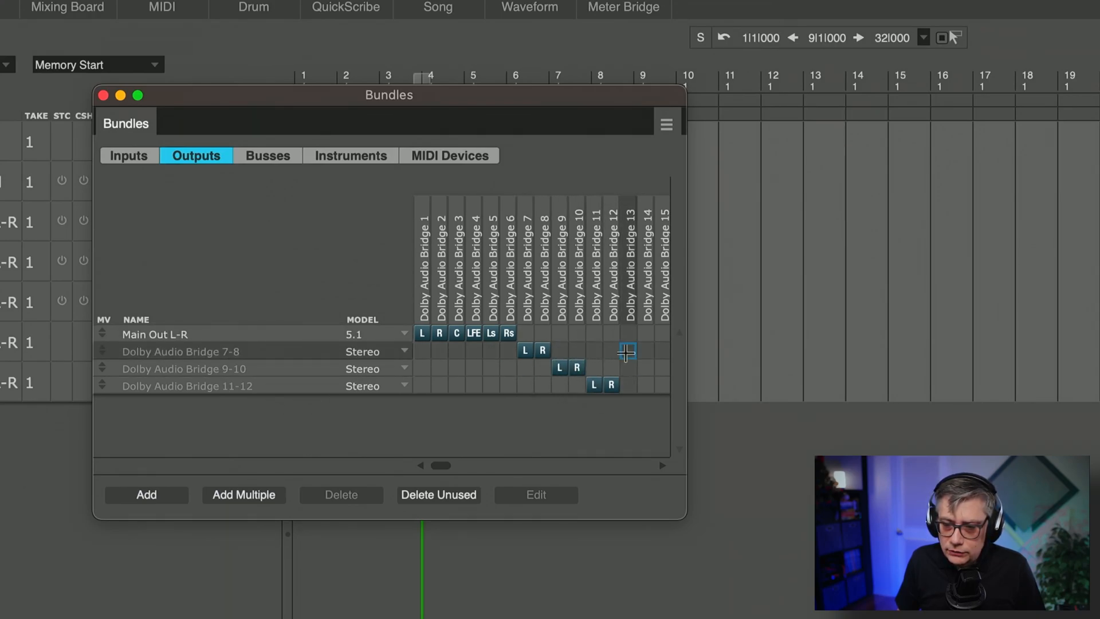
left_click(624, 351)
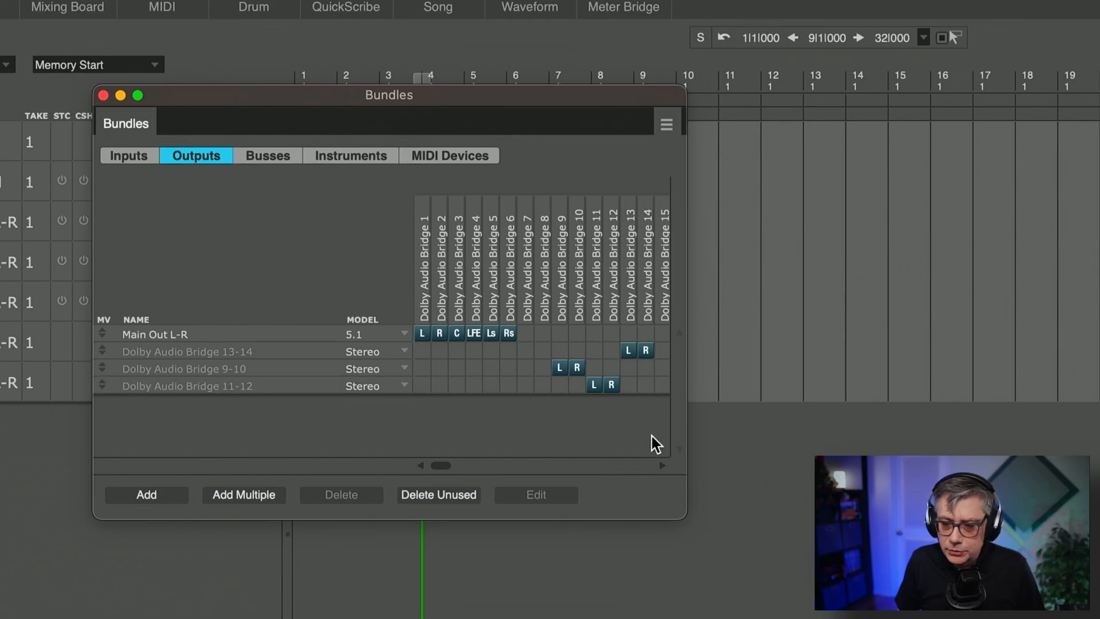
left_click_drag(682, 516, 1095, 615)
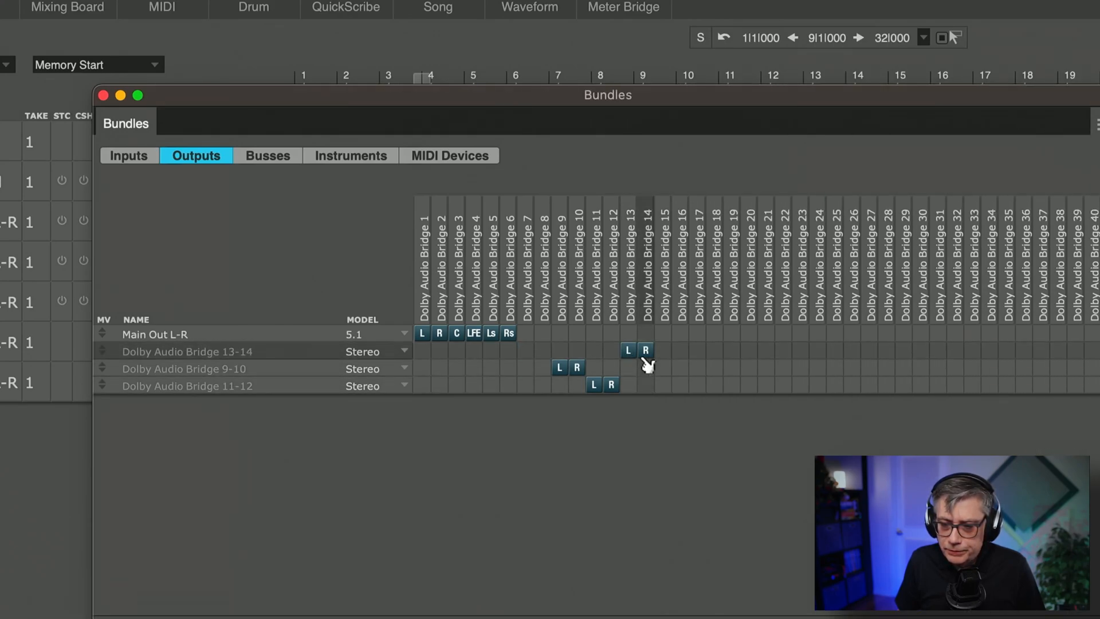
left_click(662, 368)
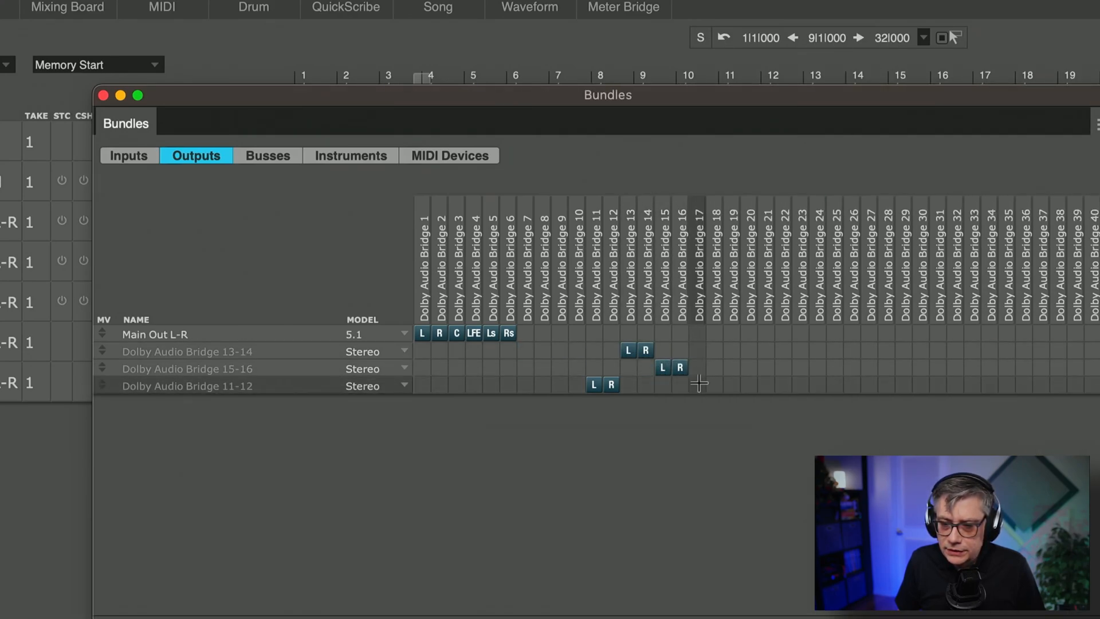
left_click(699, 384)
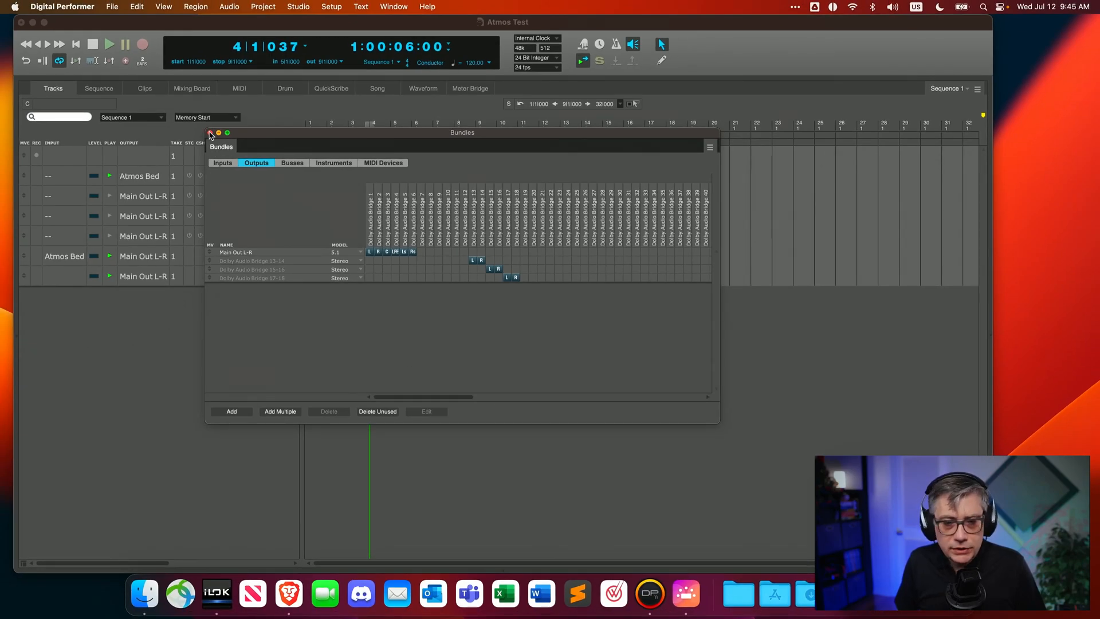
left_click(210, 133)
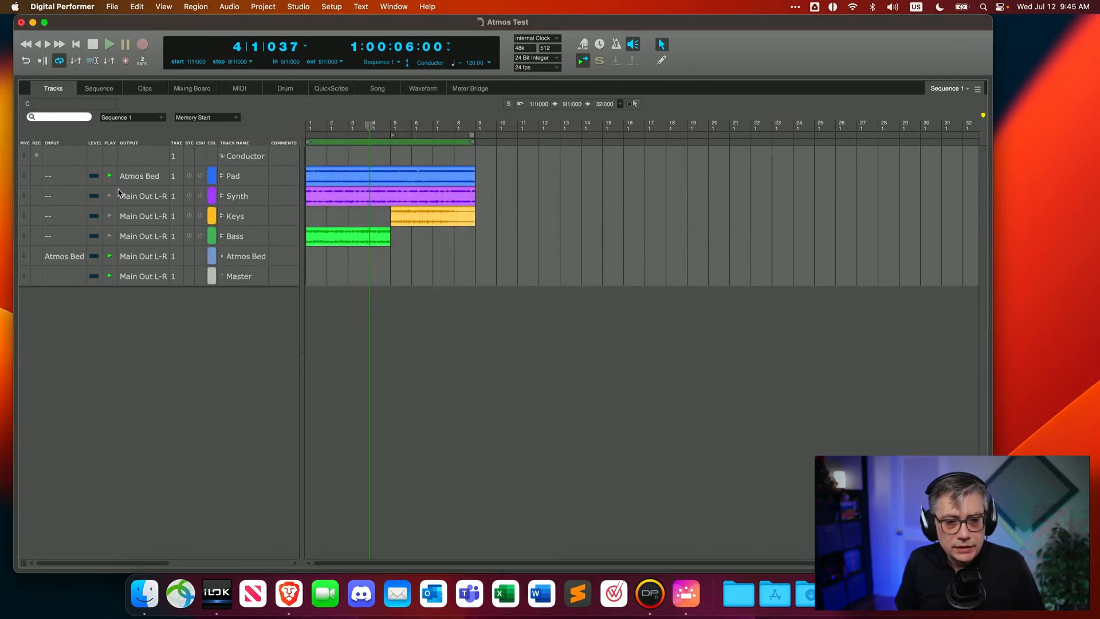
Route Synth, Keys and Bass to Dolby Audio Bridge 13-14, 15-16 and 17-18 respectively, and play-enable these three tracks
left_click(147, 199)
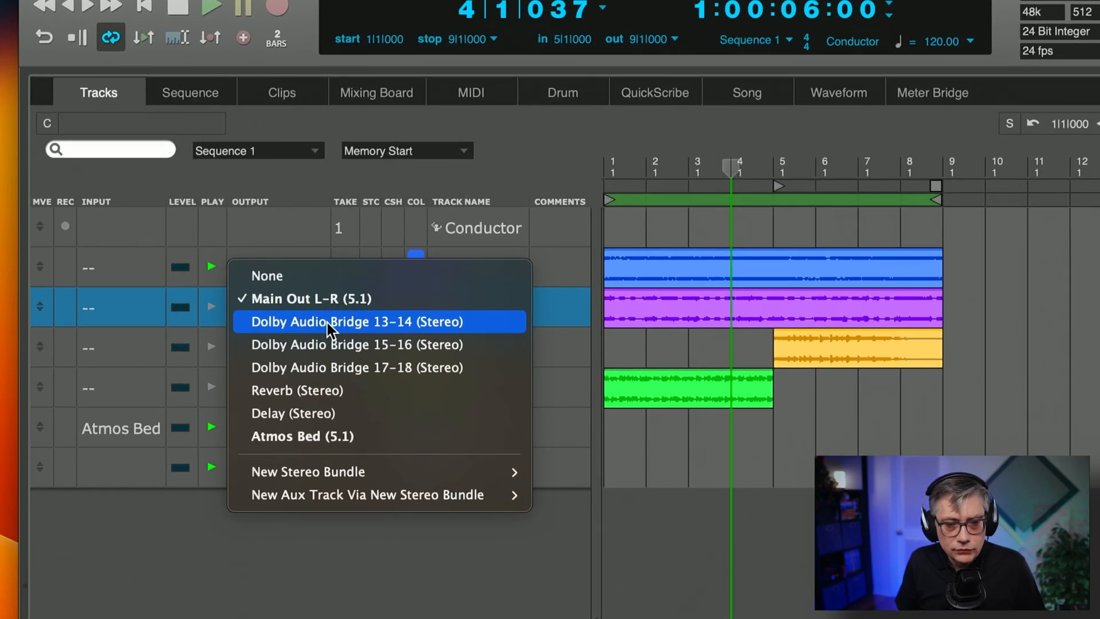
left_click(298, 296)
left_click(280, 343)
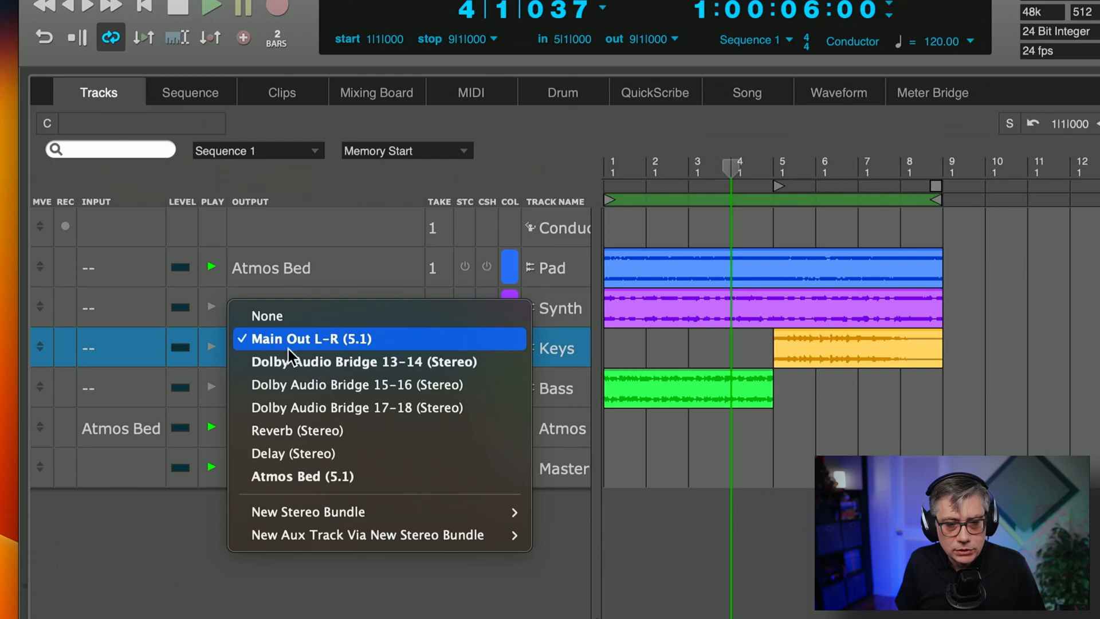
left_click(304, 383)
left_click(318, 394)
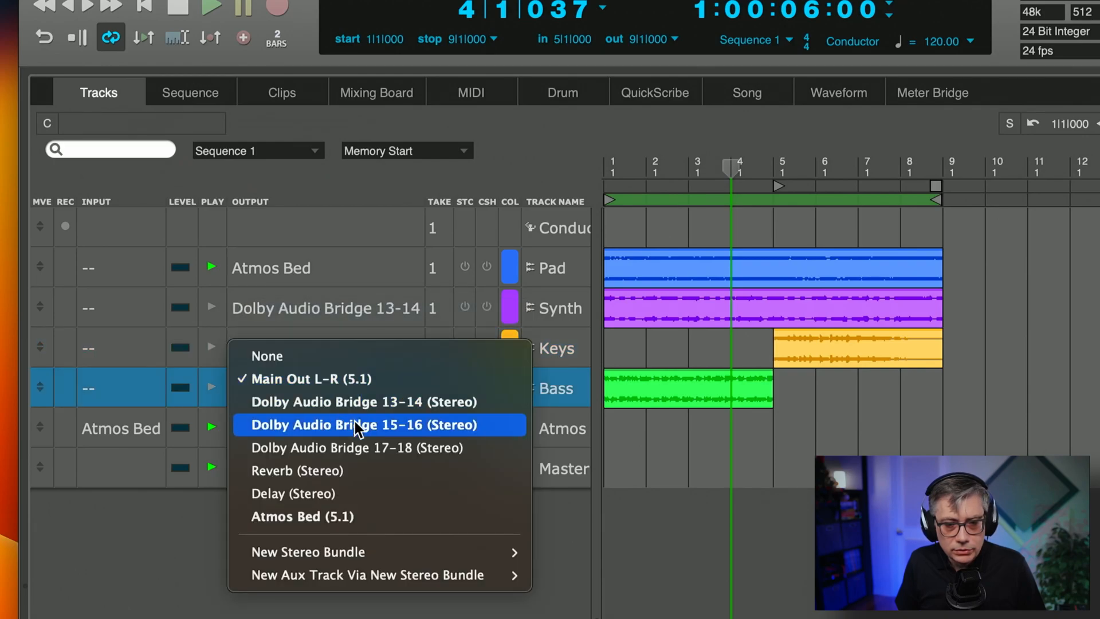
left_click(361, 449)
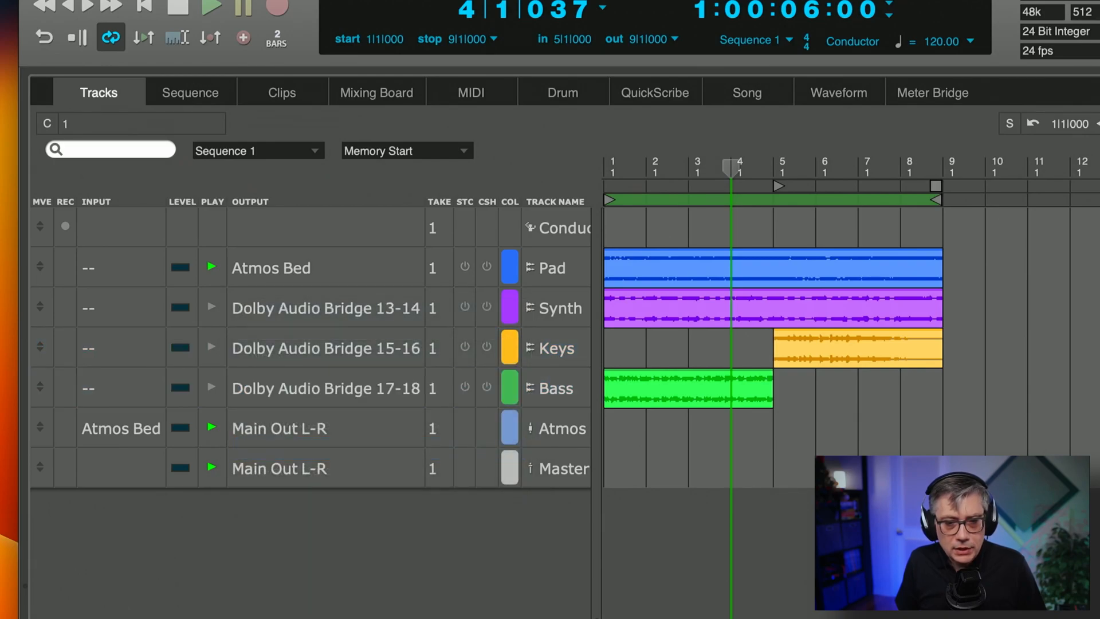
left_click(211, 347)
left_click(212, 387)
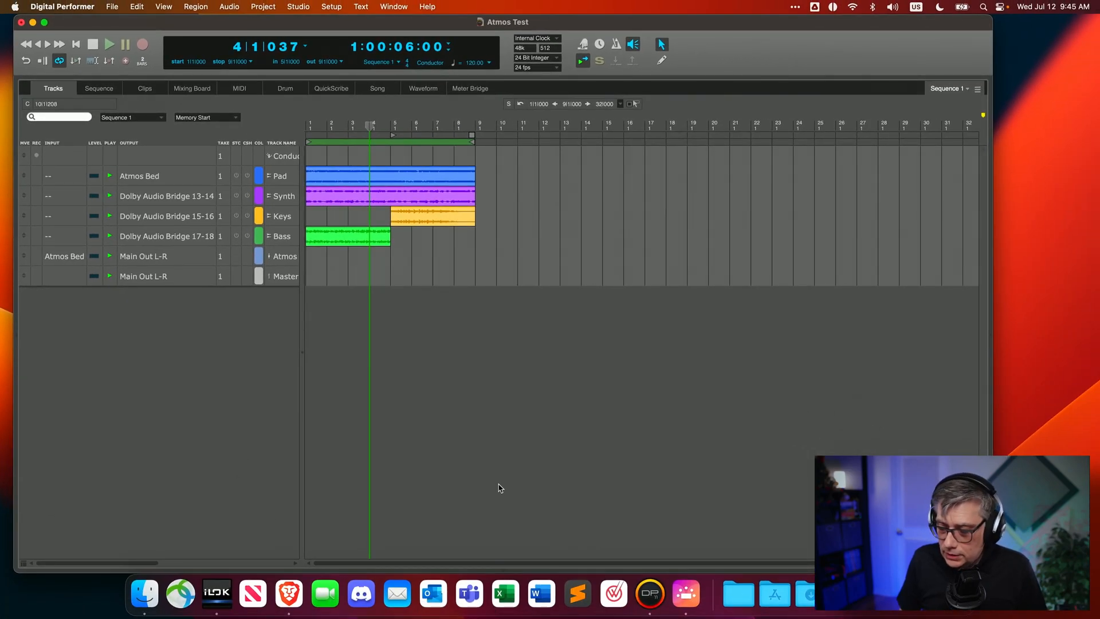
Play the sequence and check the bed and object input meters in the Dolby Atmos Renderer, then return to Digital Performer and stop playback
left_click(687, 595)
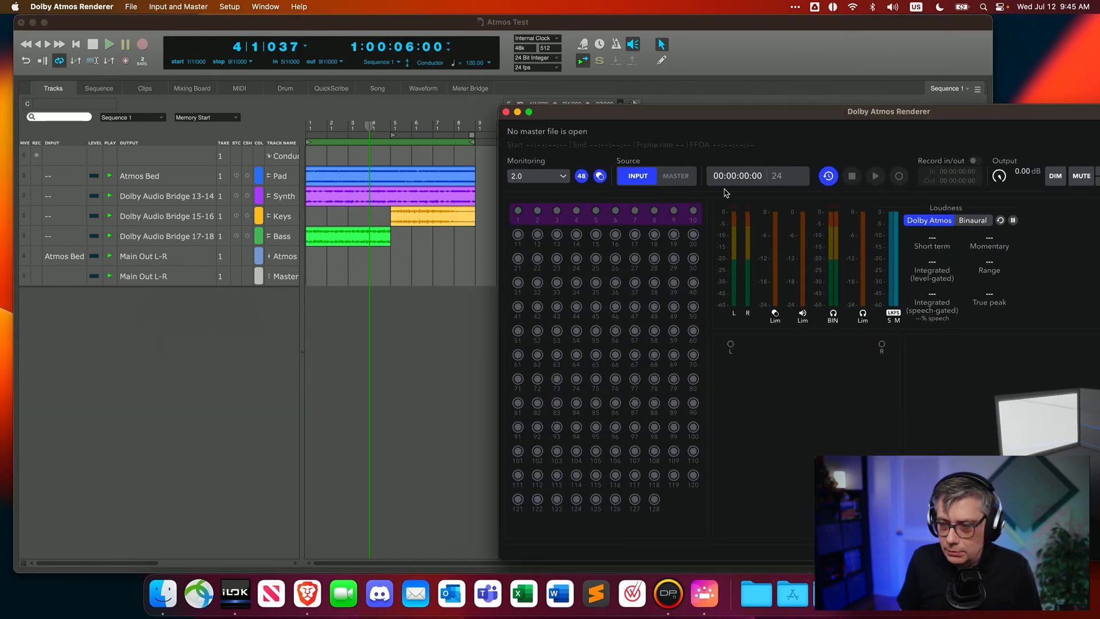
left_click(464, 439)
key("space")
left_click(704, 594)
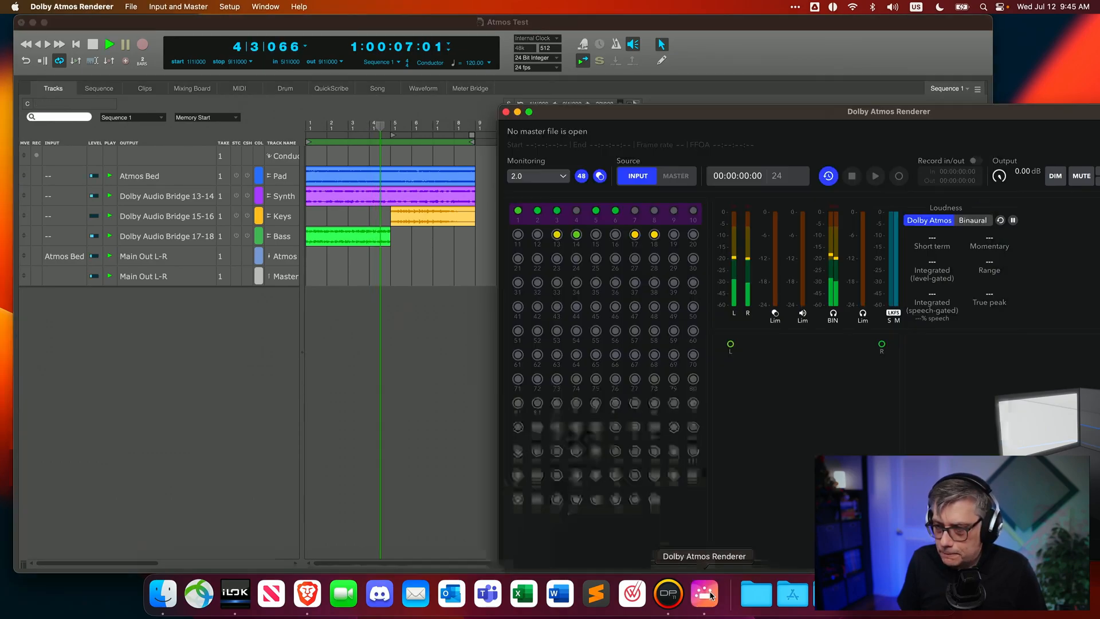
left_click_drag(752, 114, 633, 89)
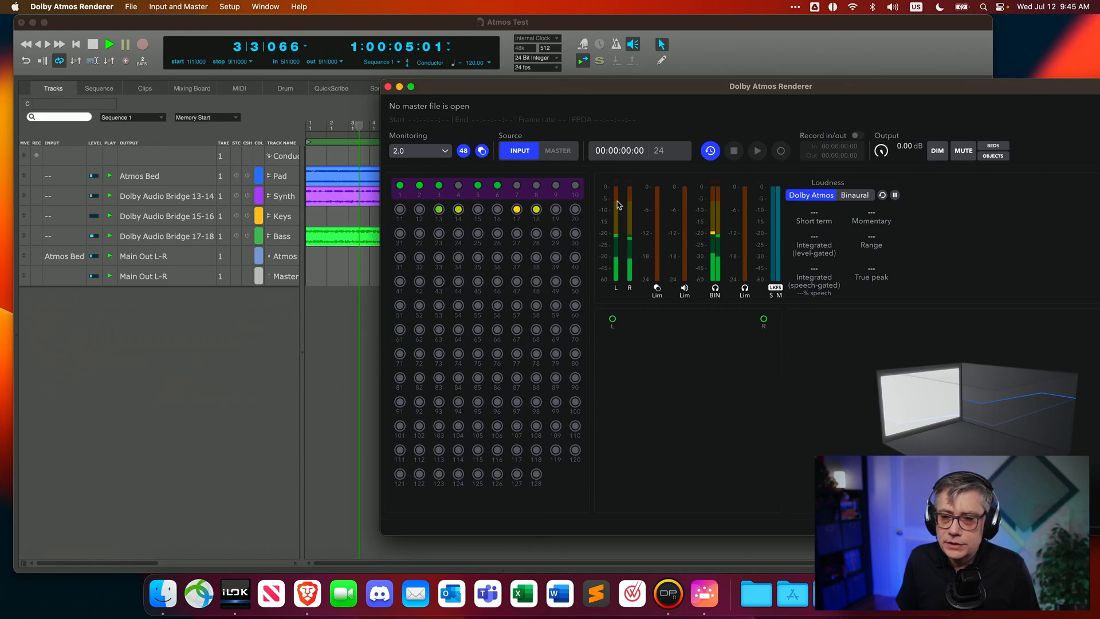
left_click(399, 32)
key("space")
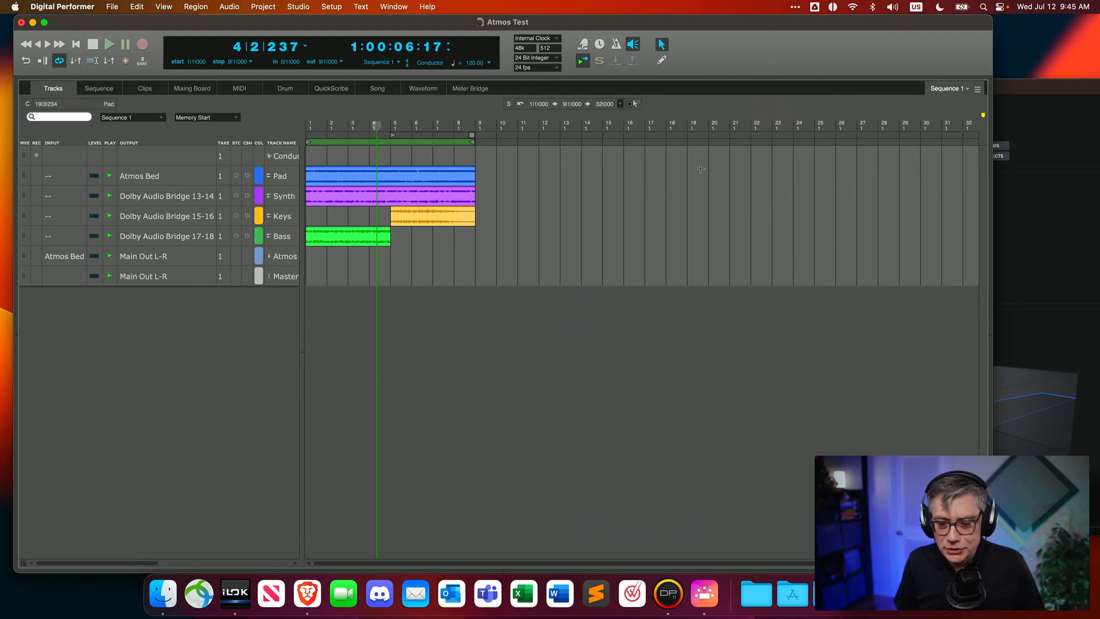
Insert the Dolby Atmos Music Panner in the first effect slot of the Synth track in the mixer
left_click(194, 89)
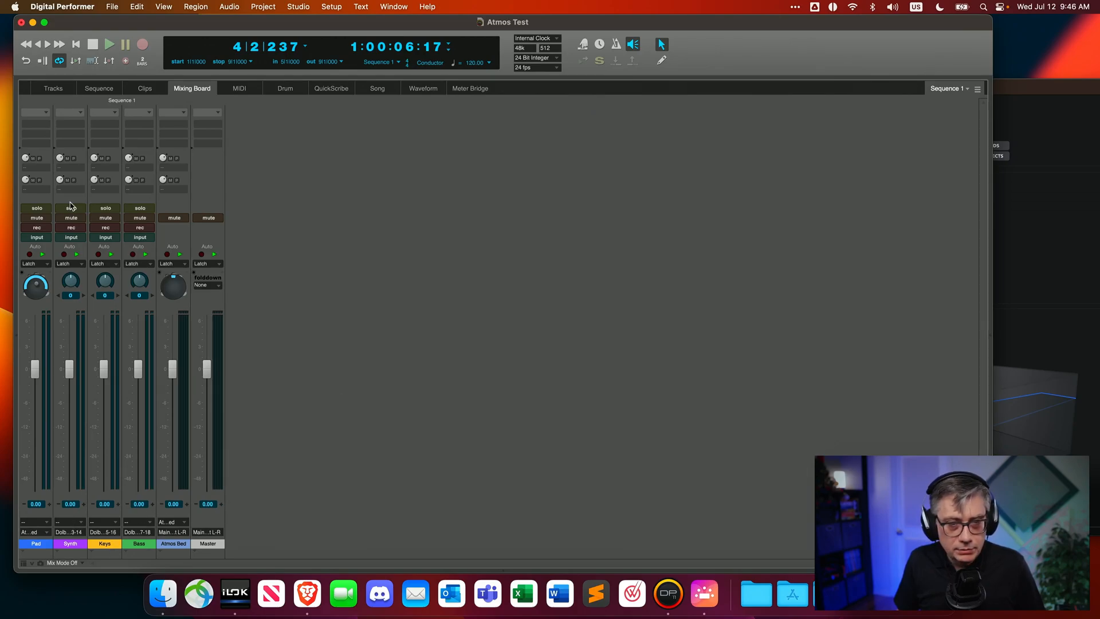
left_click(78, 125)
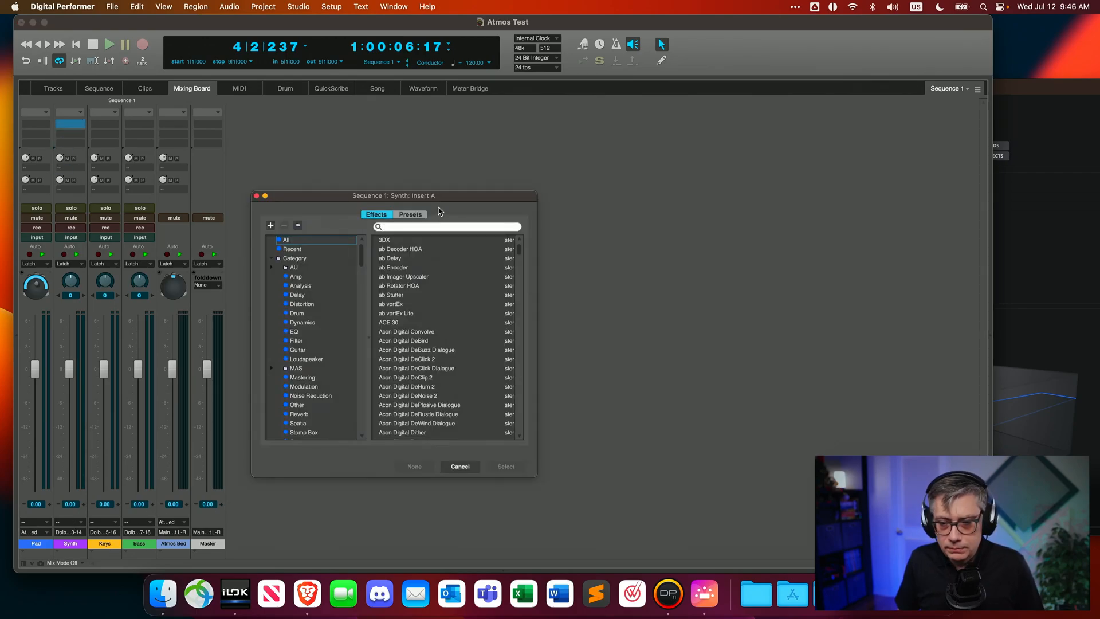
type("music")
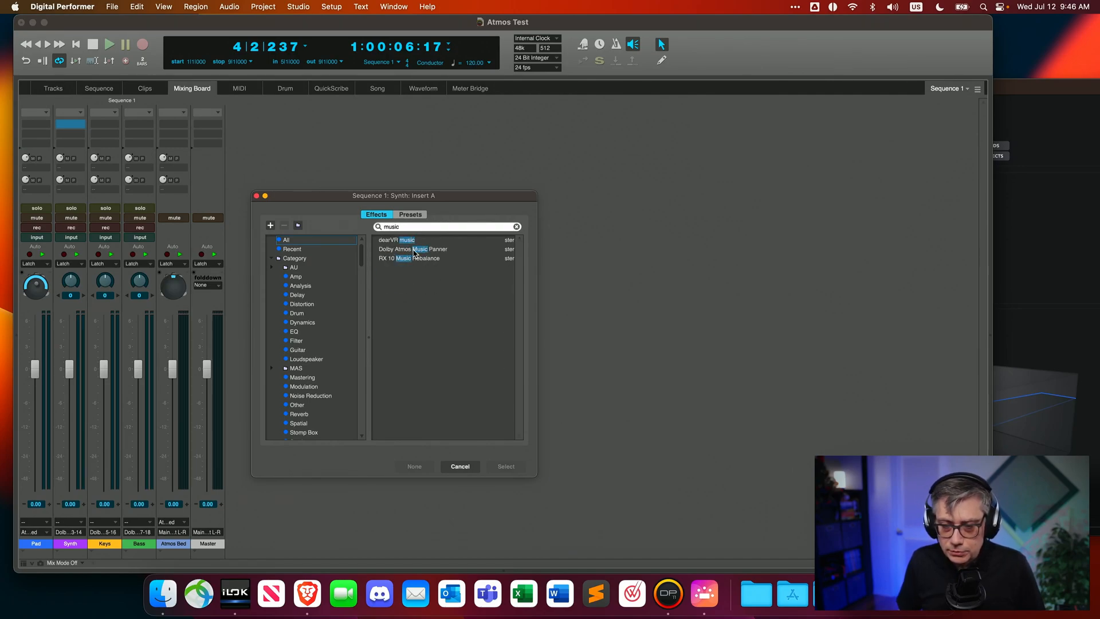
left_click(416, 252)
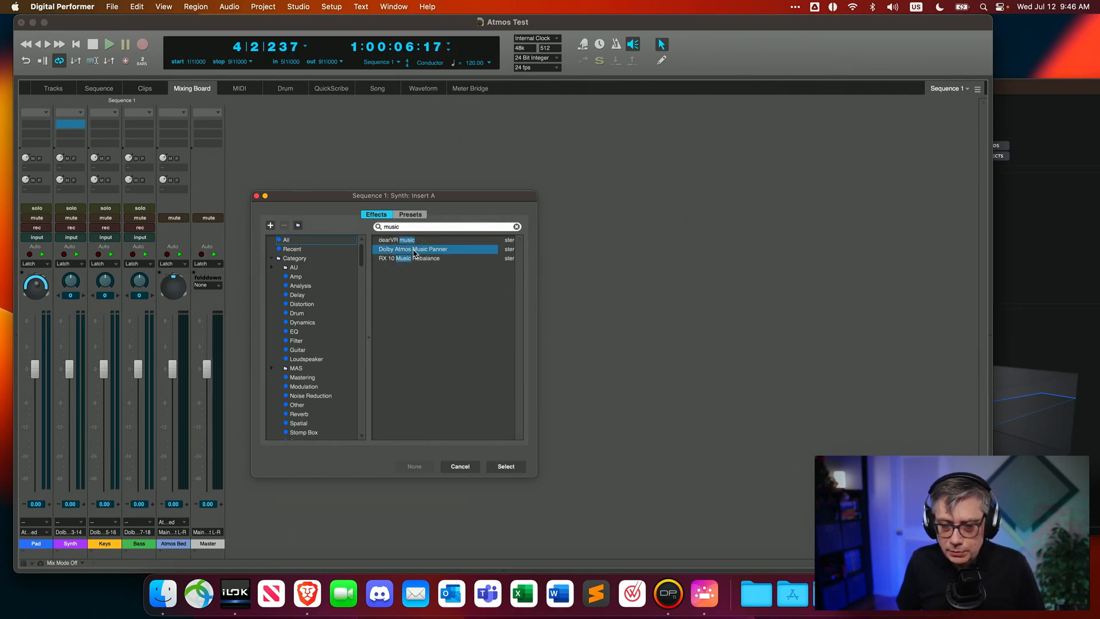
left_click(509, 469)
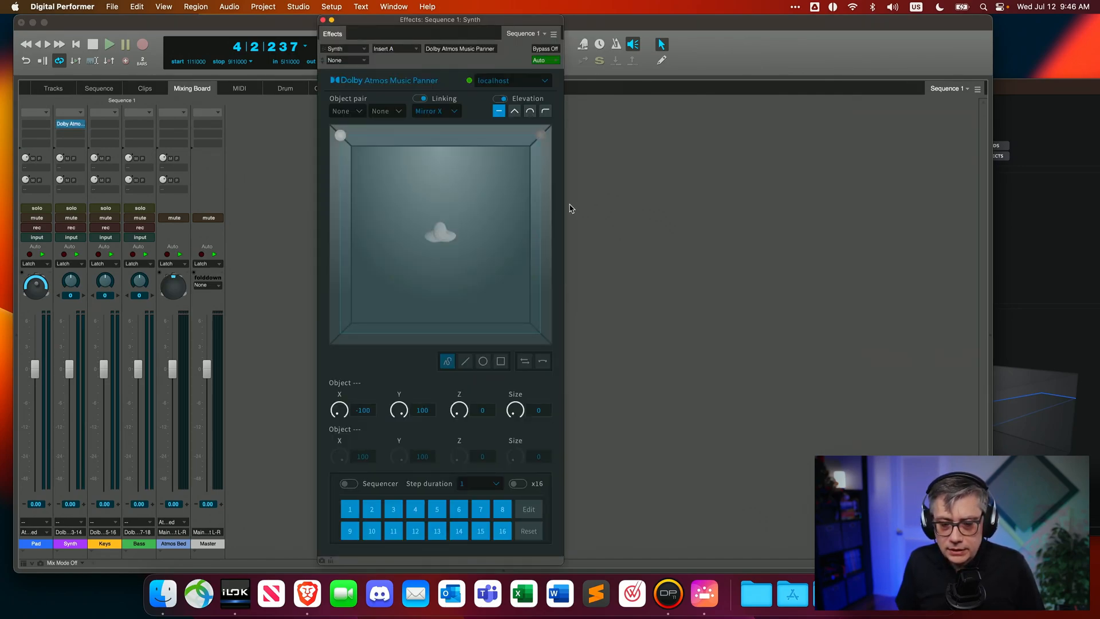
Set the Synth panner's object pair to 13 and 14, and close the plug-in window
left_click(351, 114)
left_click(355, 145)
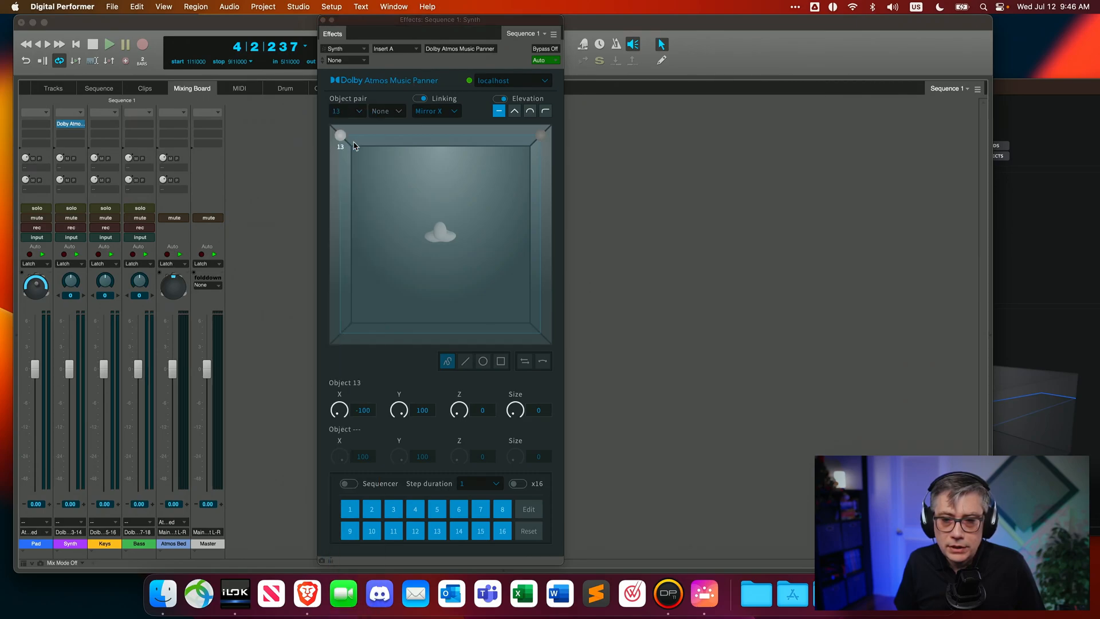
left_click(394, 114)
left_click(390, 167)
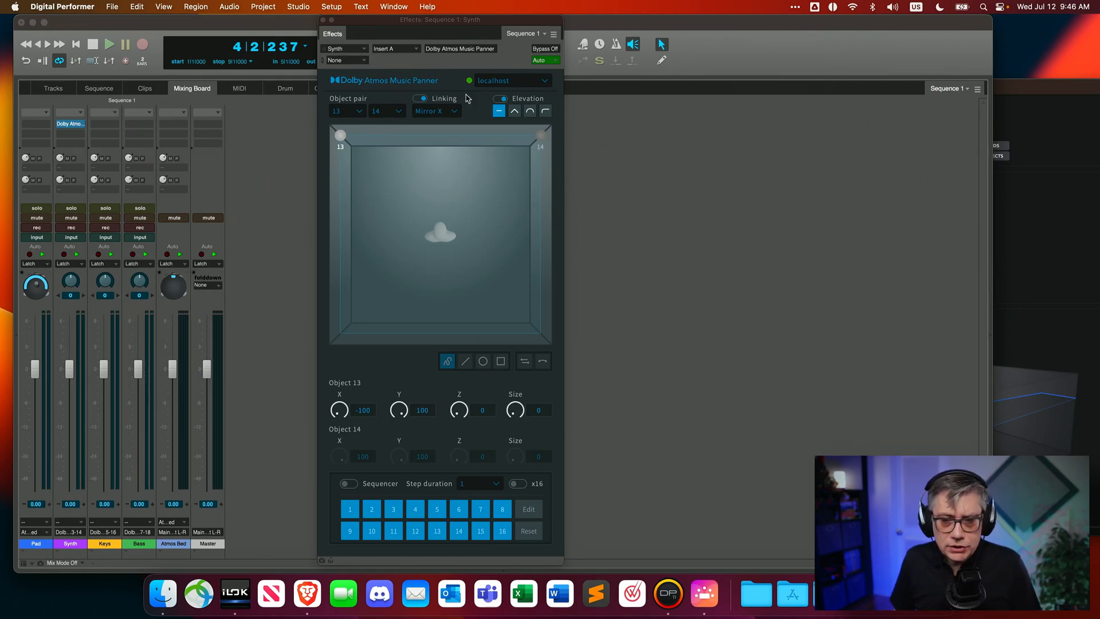
left_click(324, 22)
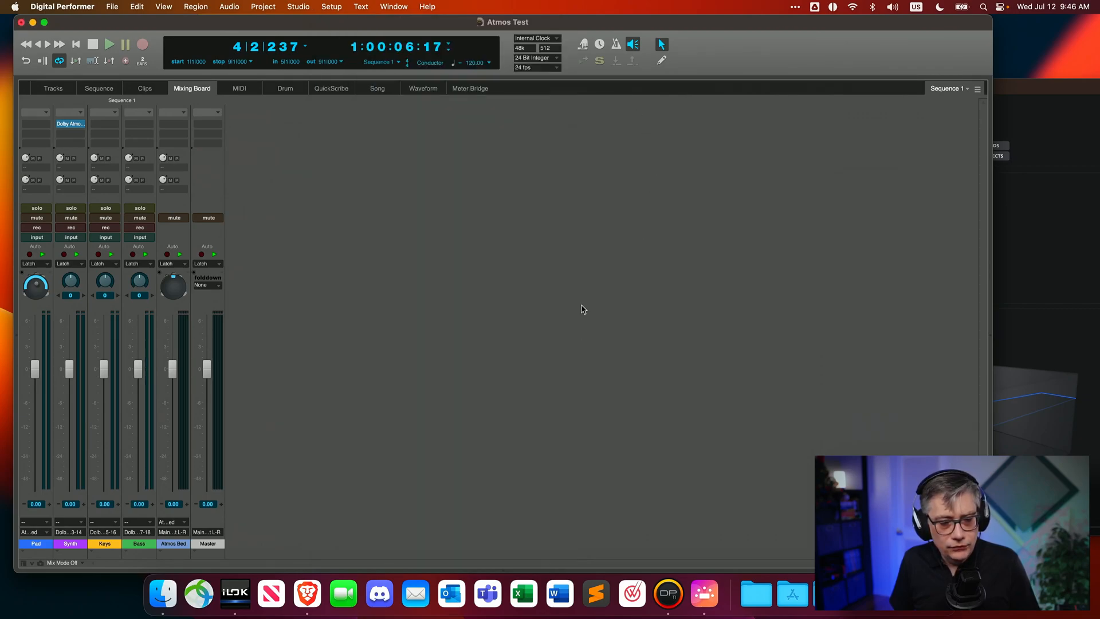
Play the sequence, check the Synth objects in the Dolby Atmos Renderer, and return to Digital Performer to stop playback
key("space")
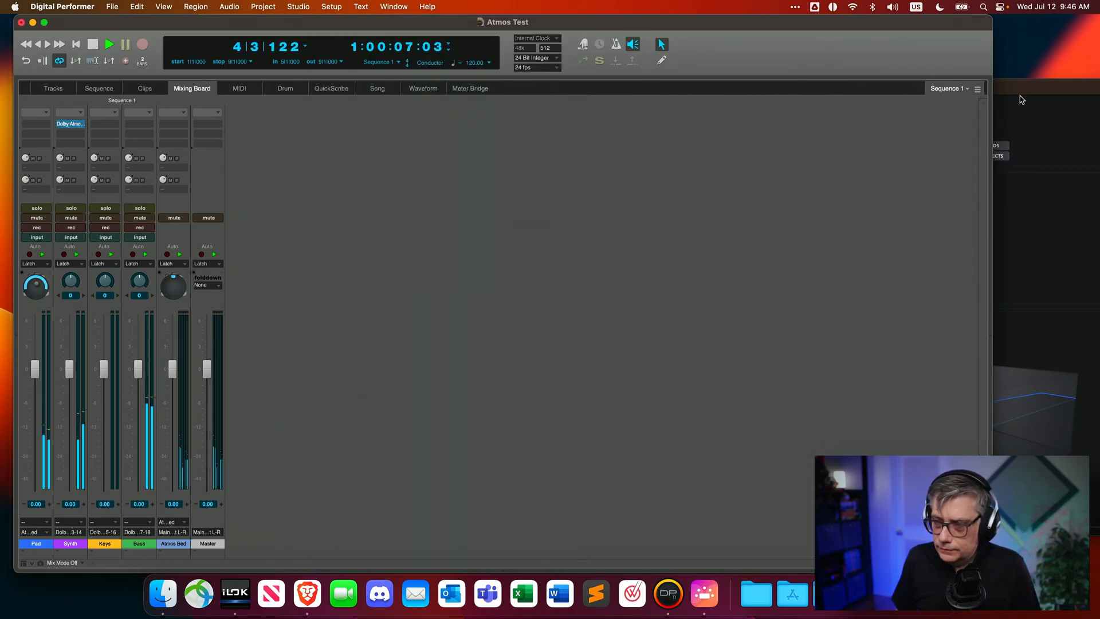
left_click(1019, 88)
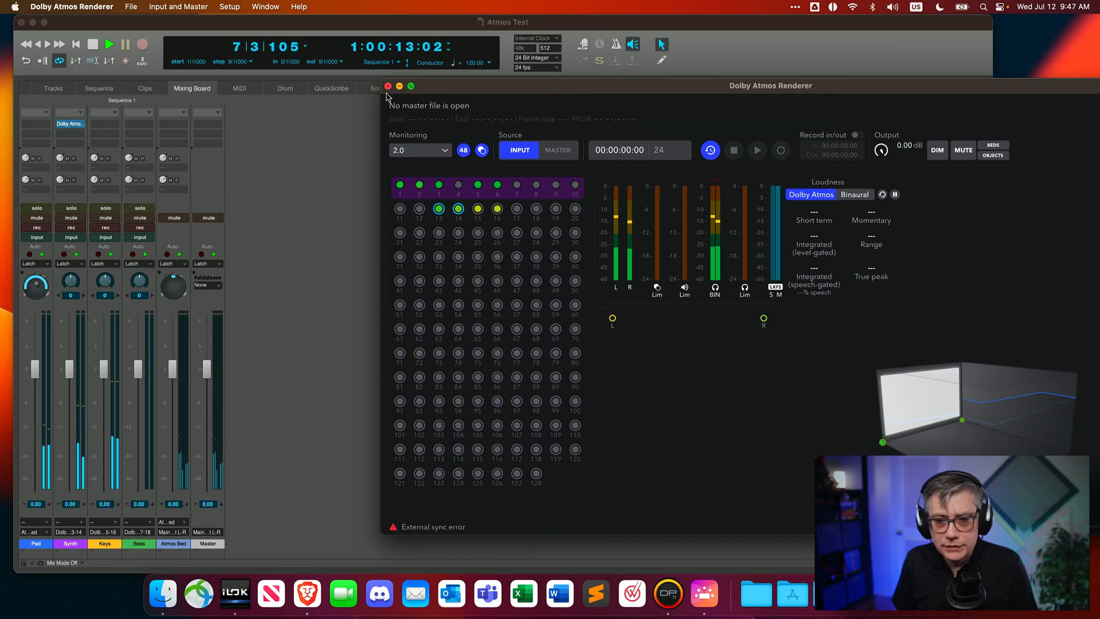
left_click(319, 131)
key("space")
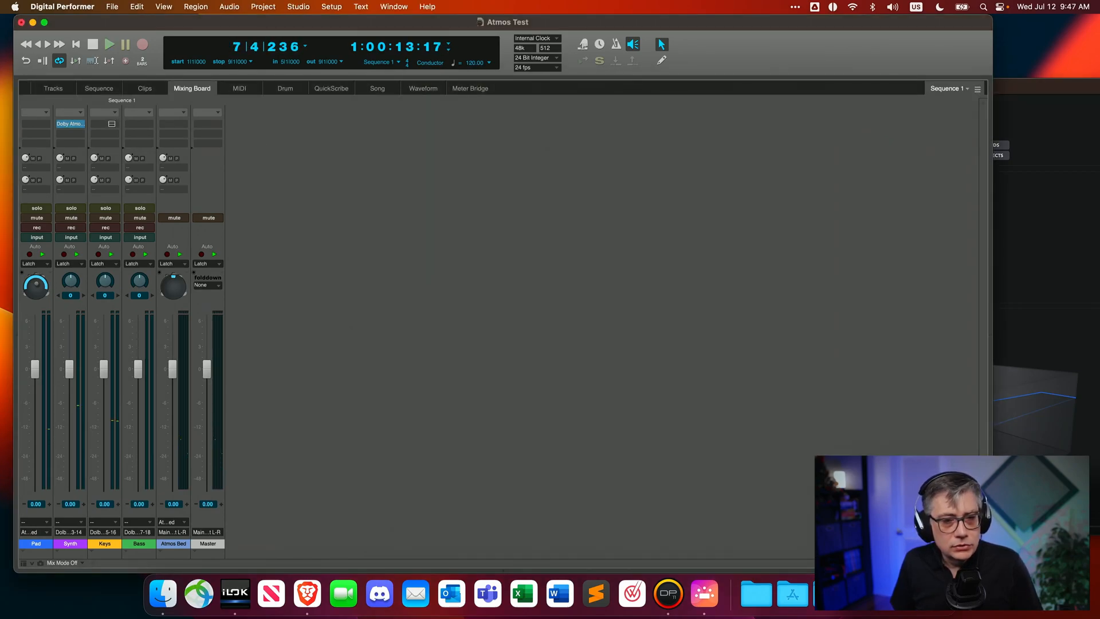
Insert the Dolby Atmos Music Panner in the first effect slot of the Keys track
left_click(112, 124)
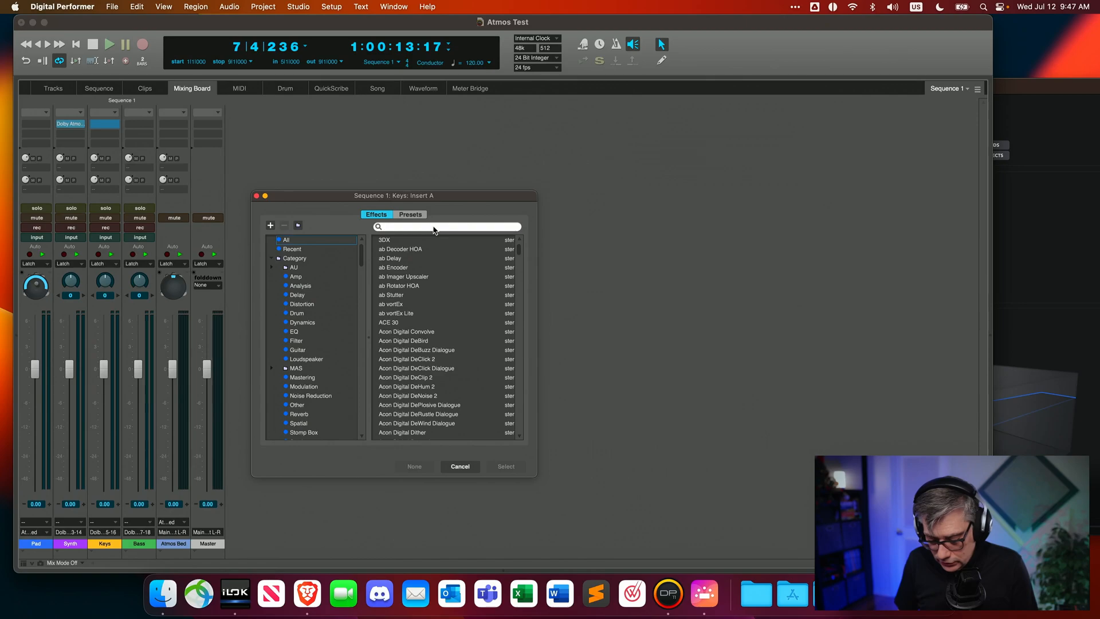
type("music")
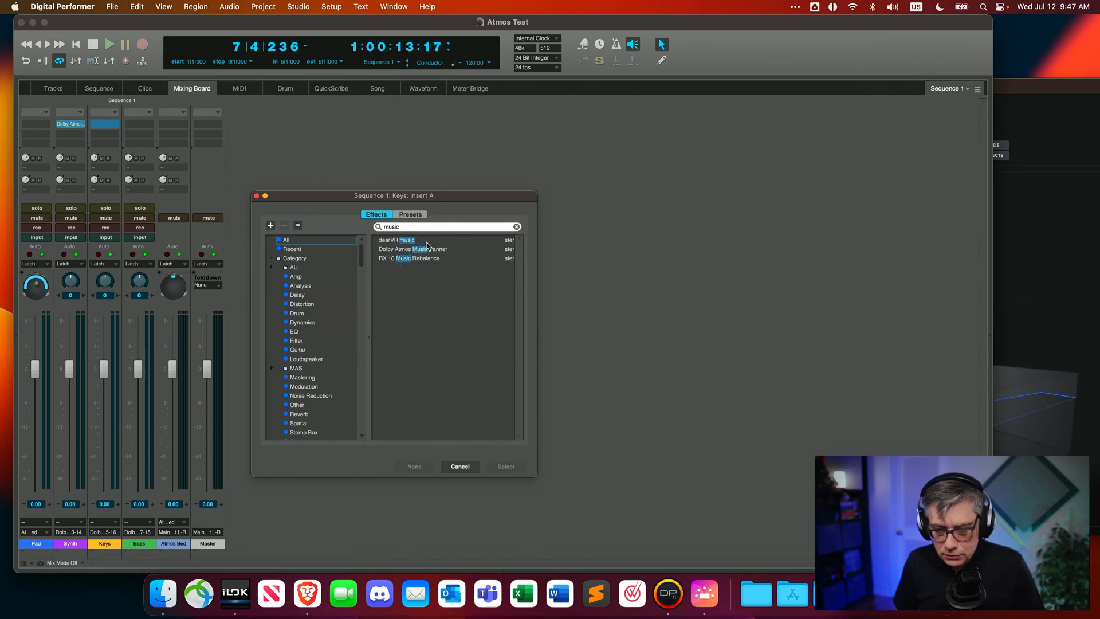
left_click(431, 251)
left_click(507, 466)
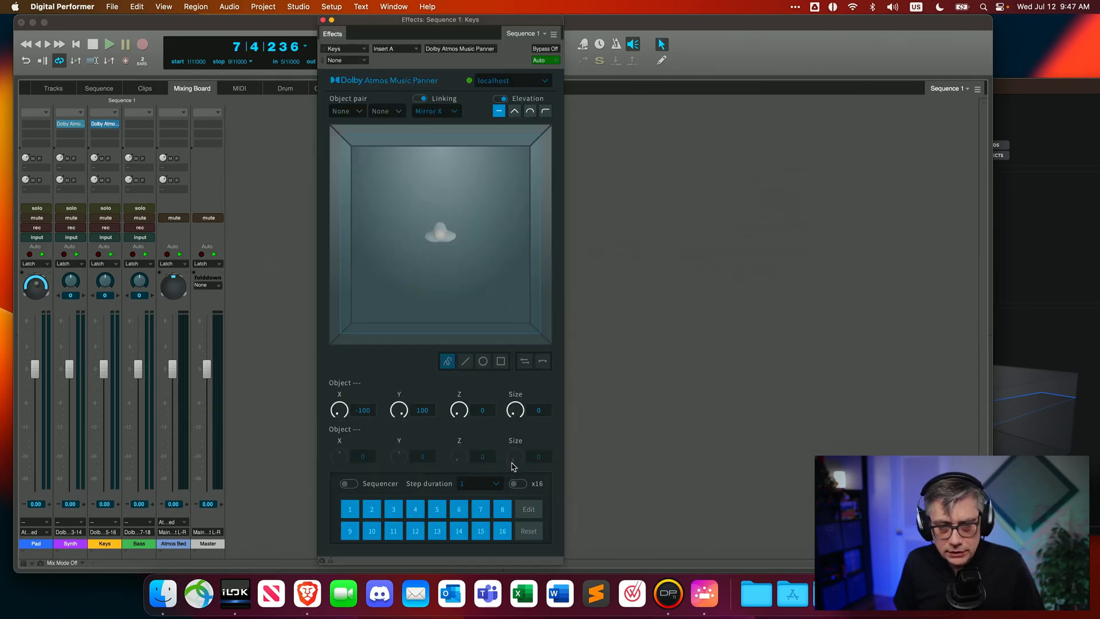
Set the Keys panner's object pair to 15 and 16, and close the plug-in window
left_click(353, 112)
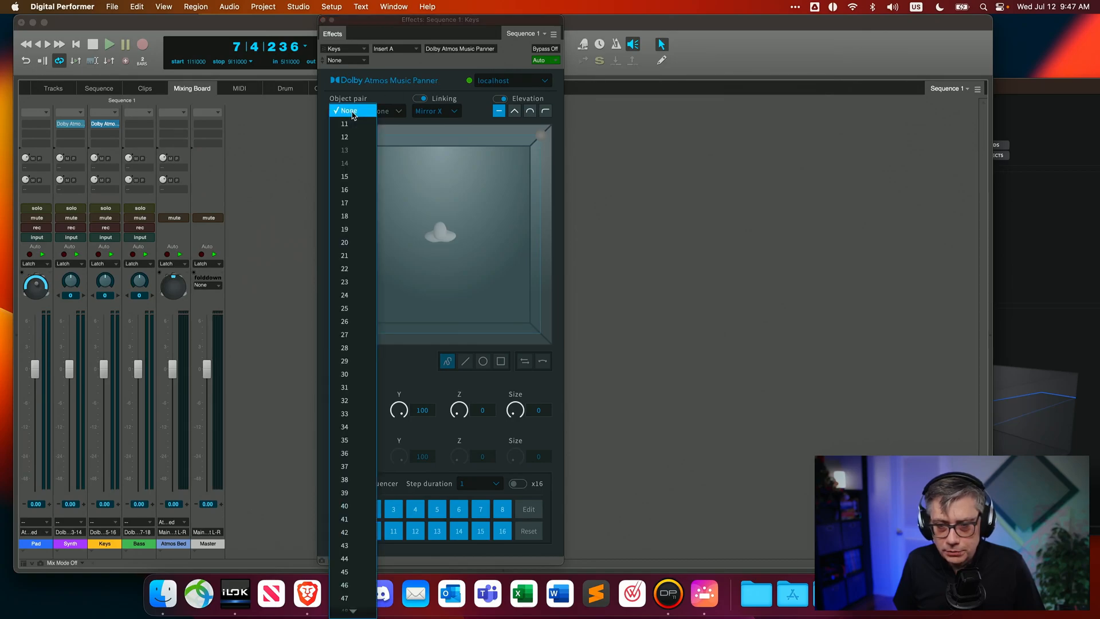
left_click(352, 177)
left_click(398, 112)
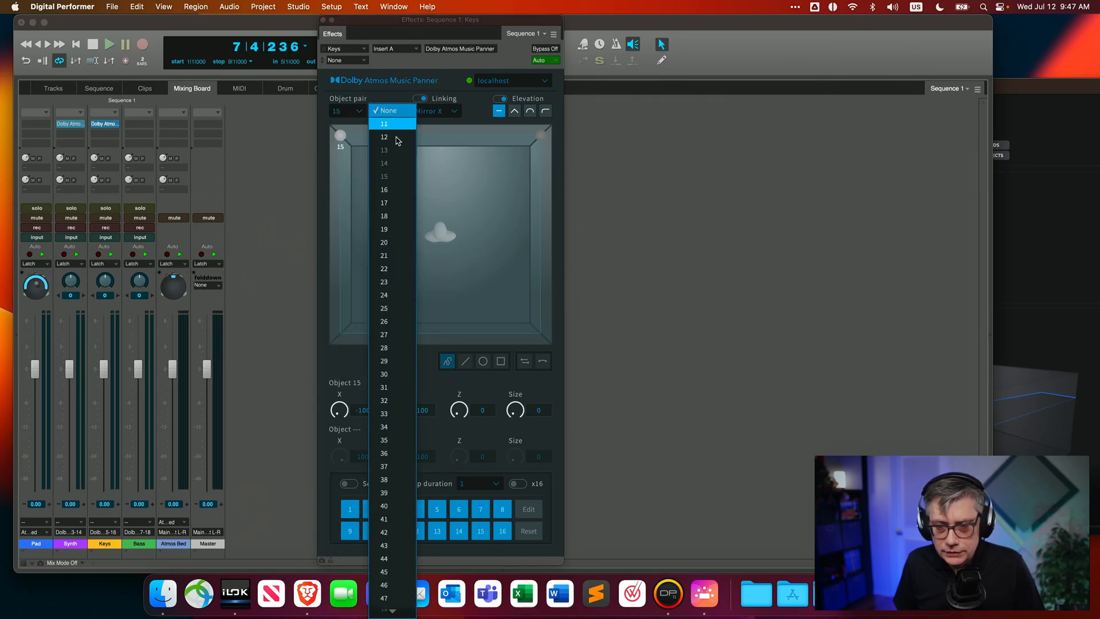
left_click(394, 189)
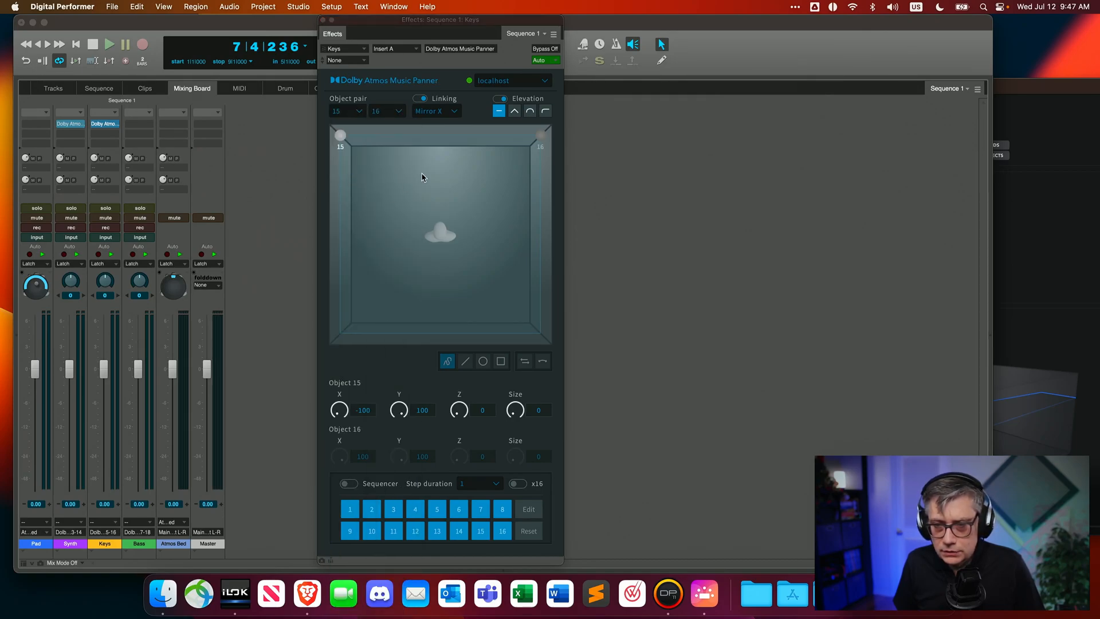
left_click(322, 20)
Insert the Dolby Atmos Music Panner in the first effect slot of the Bass track
left_click(140, 124)
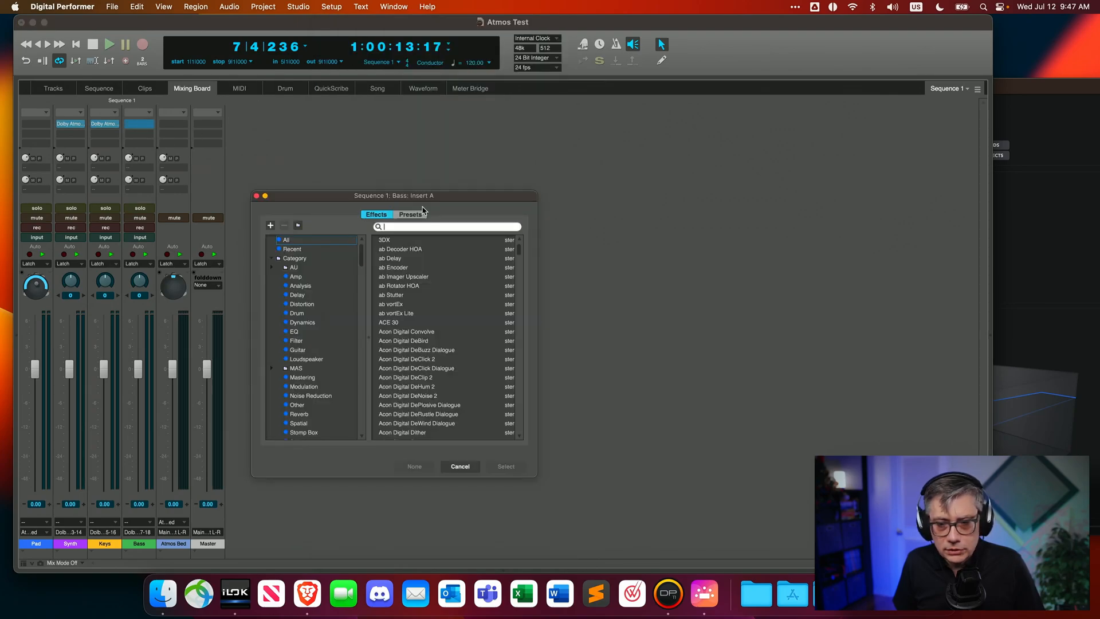
left_click(424, 227)
type("music")
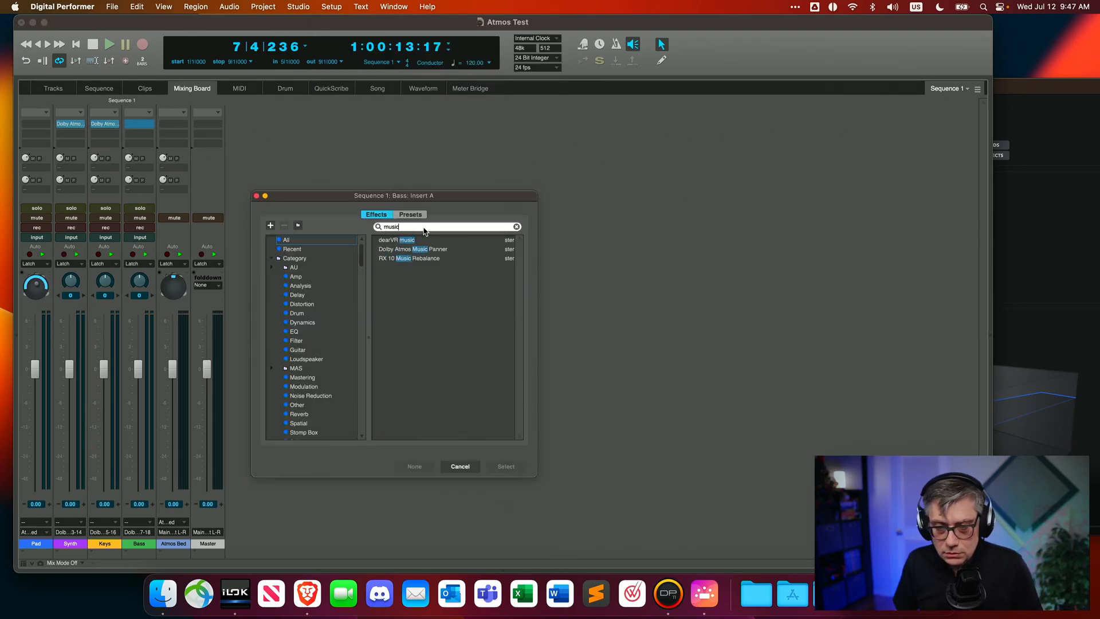
left_click(427, 250)
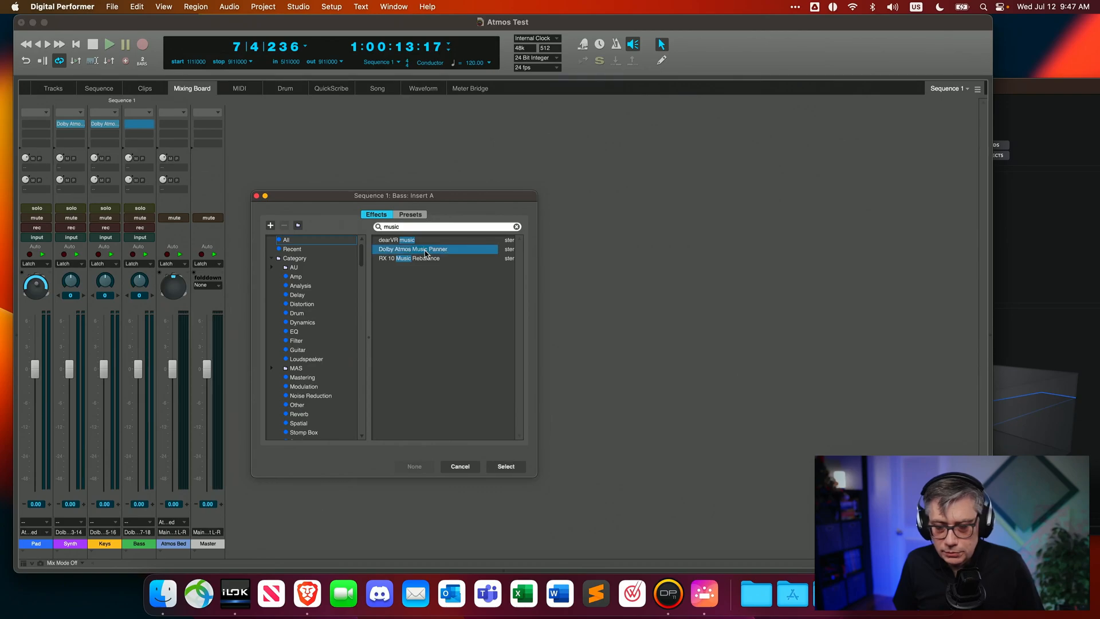
left_click(505, 467)
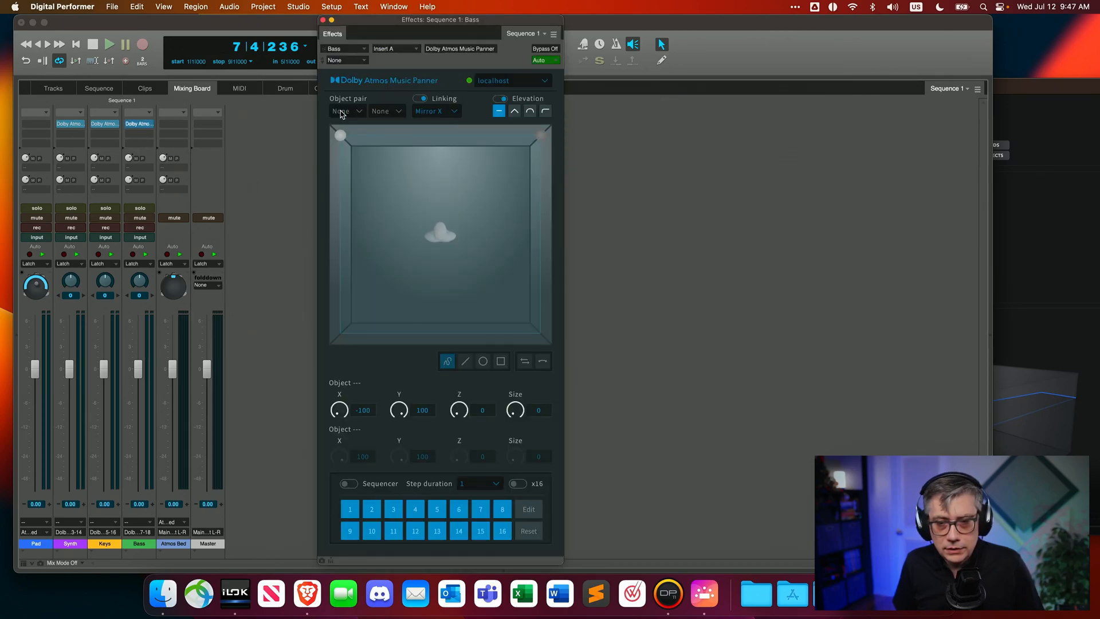
Set the Bass panner's object pair to 17 and 18, and close the plug-in window
left_click(356, 116)
left_click(348, 210)
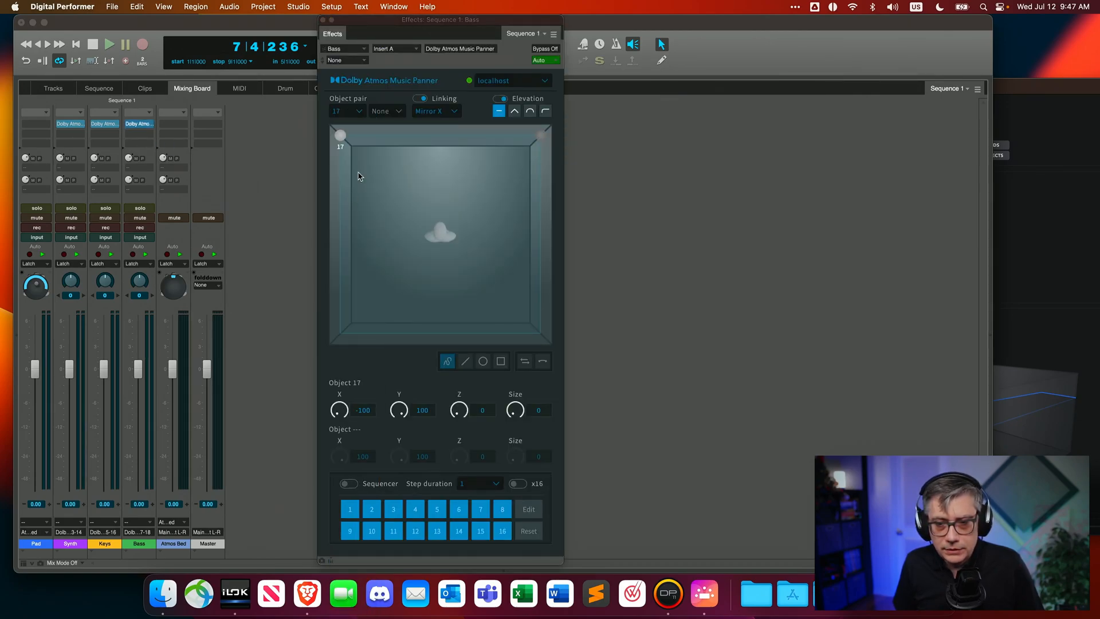
left_click(401, 112)
left_click(388, 205)
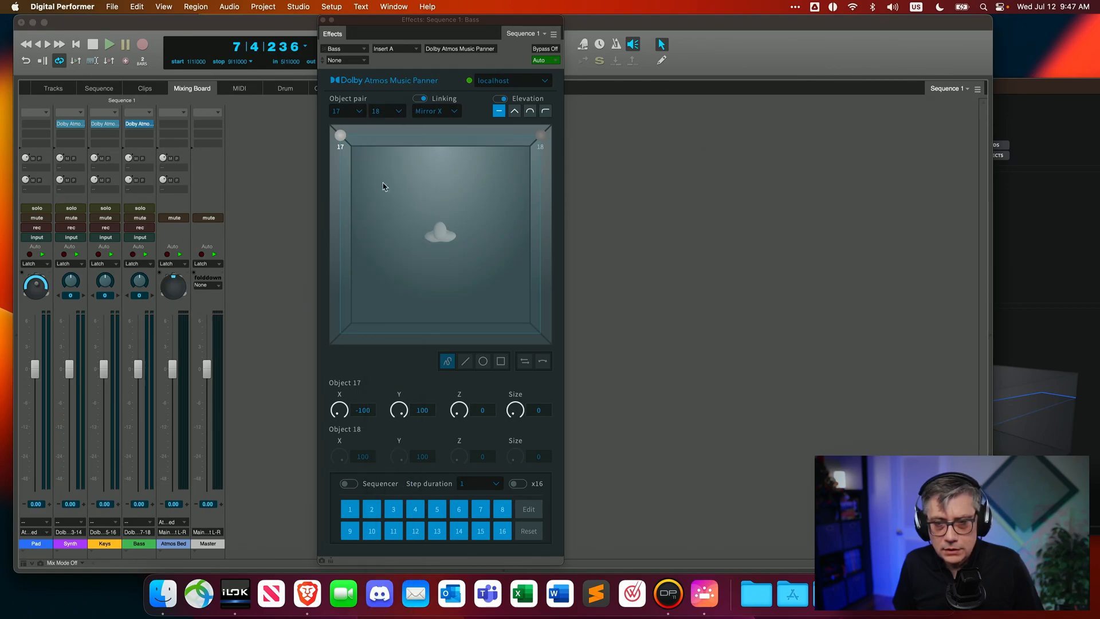
left_click(323, 20)
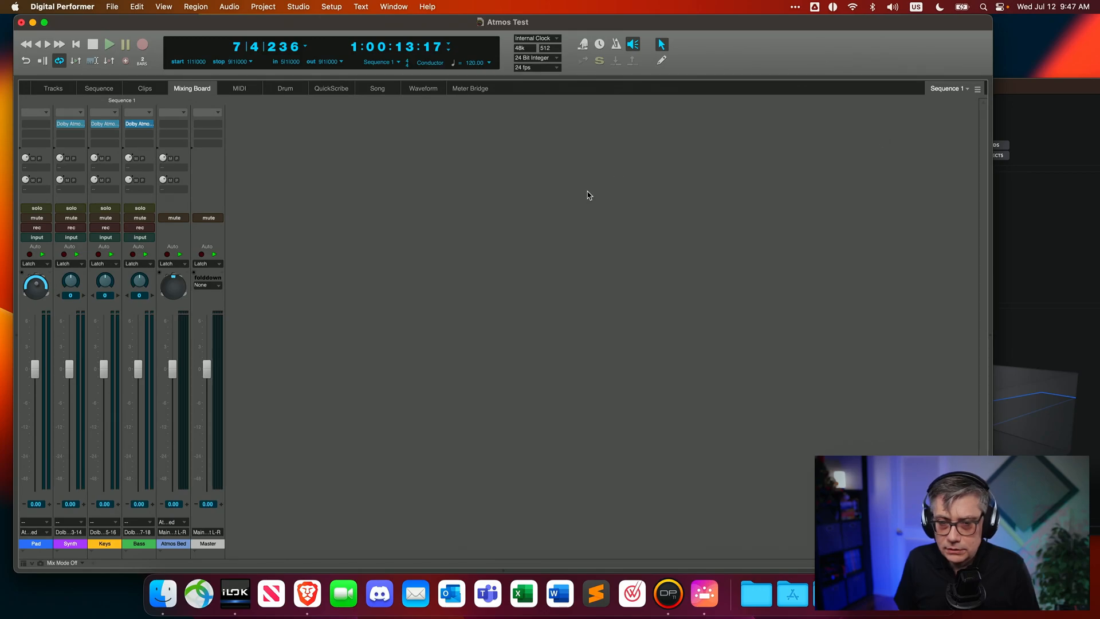
Play the sequence, check all three object pairs in the Dolby Atmos Renderer, and return to Digital Performer
key("space")
left_click_drag(1034, 86, 930, 85)
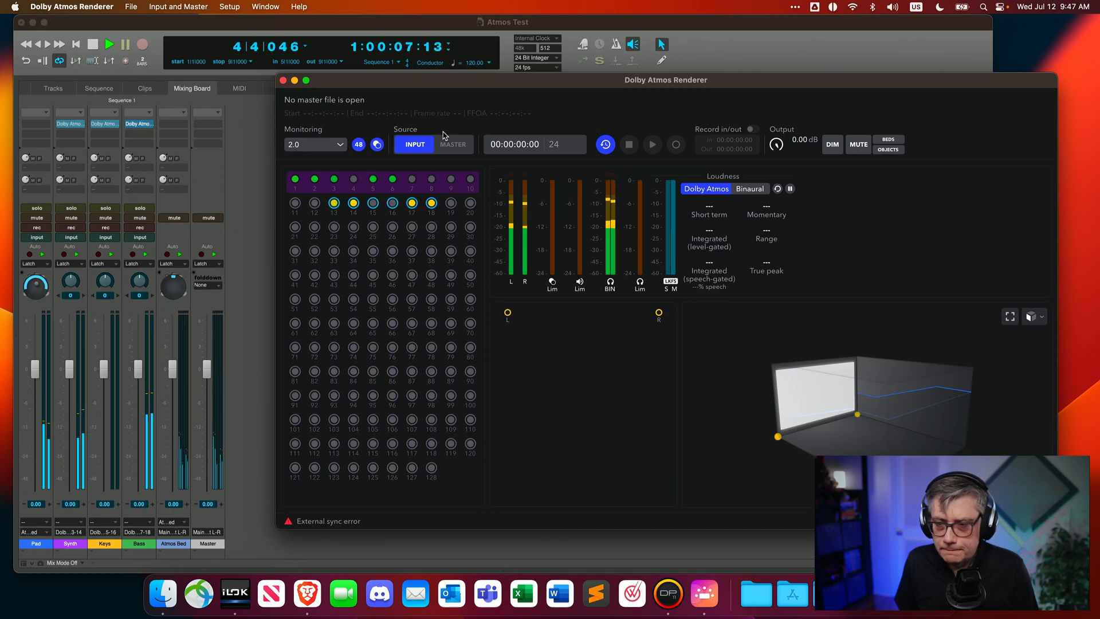
left_click(317, 27)
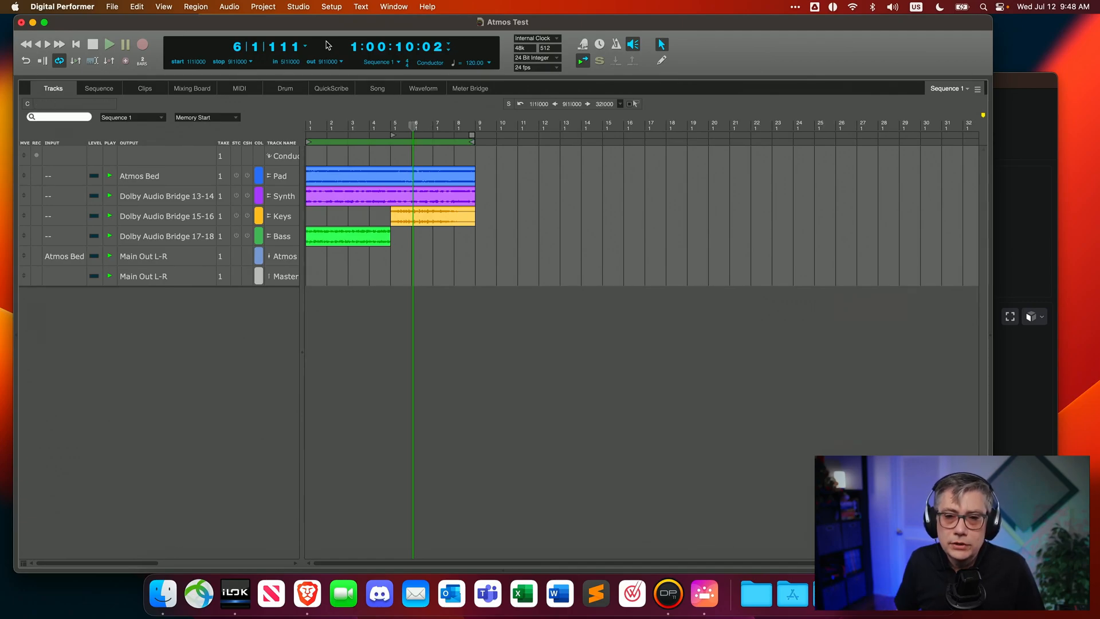
Open the Bundles window and add a new output bundle with the Mono model
left_click(298, 7)
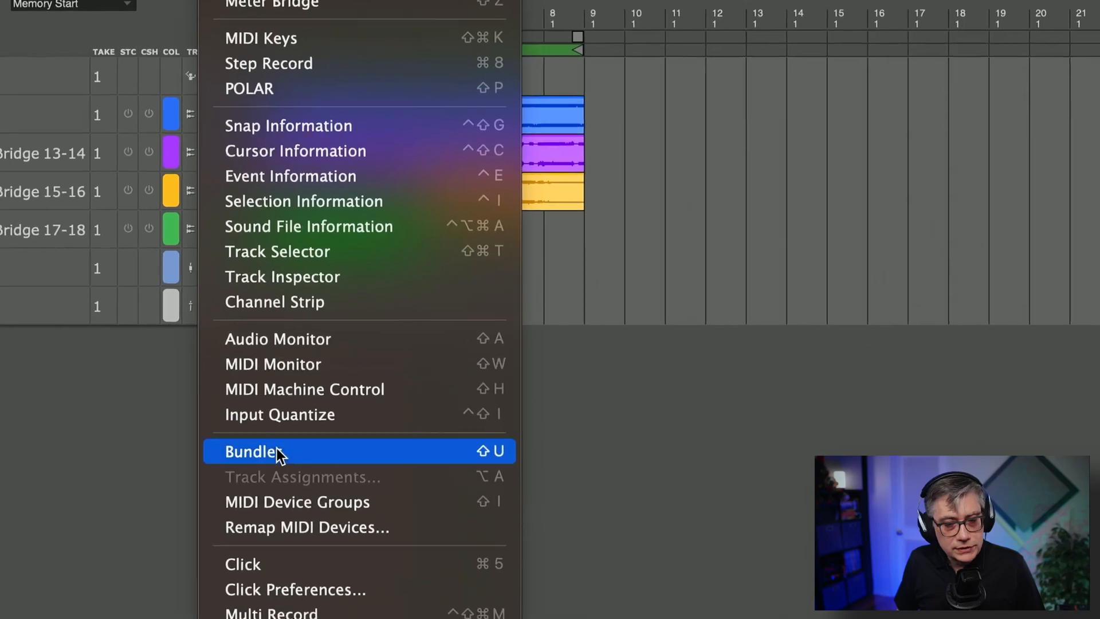
left_click(313, 354)
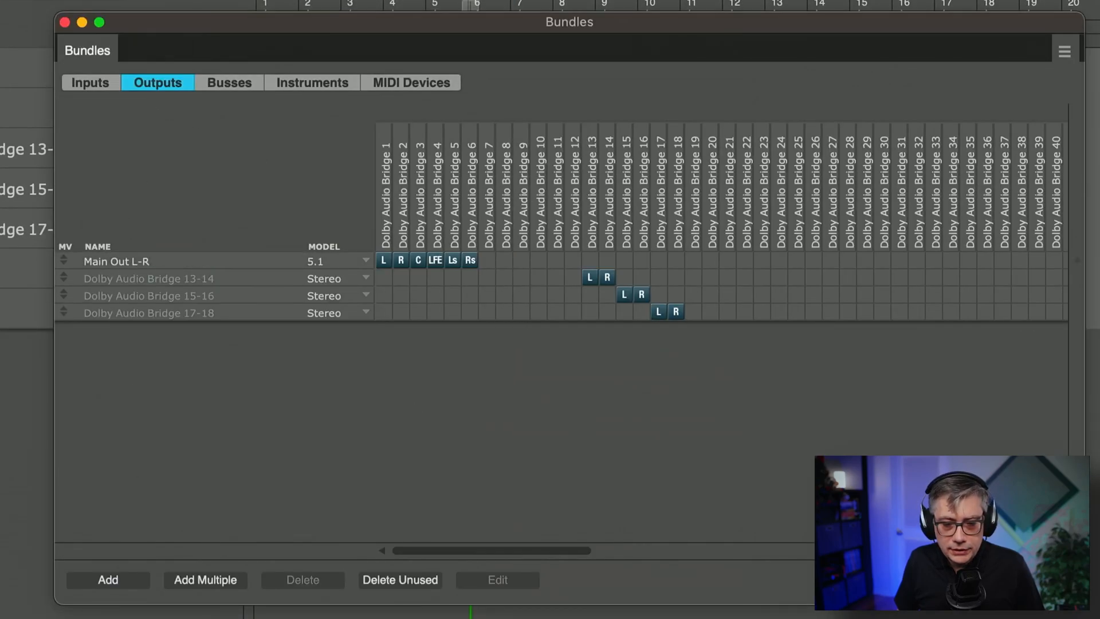
left_click(111, 575)
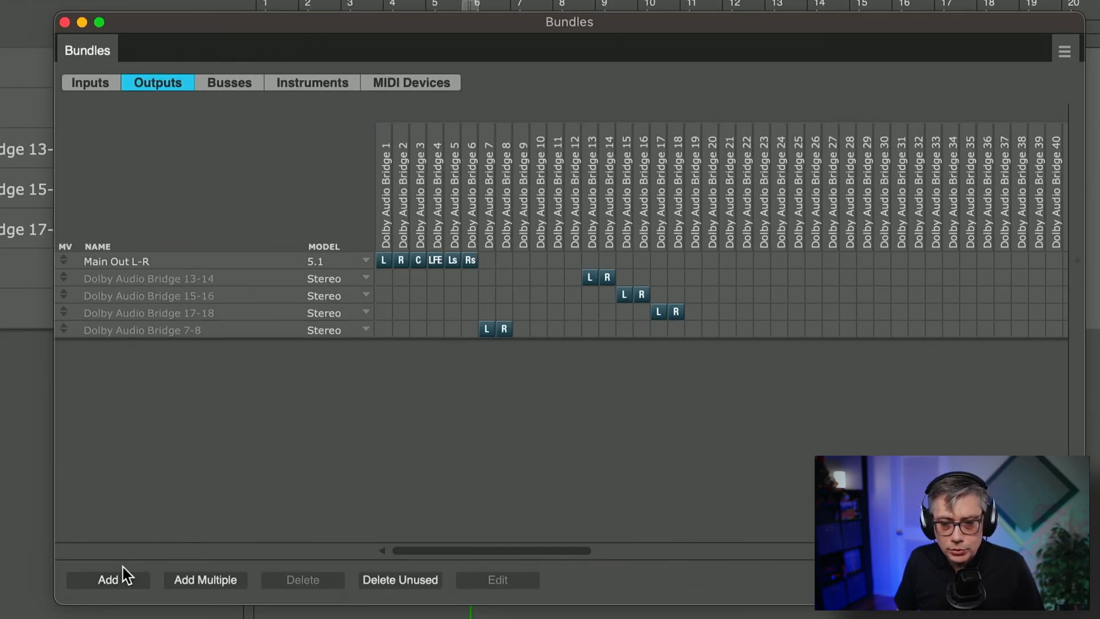
left_click(350, 332)
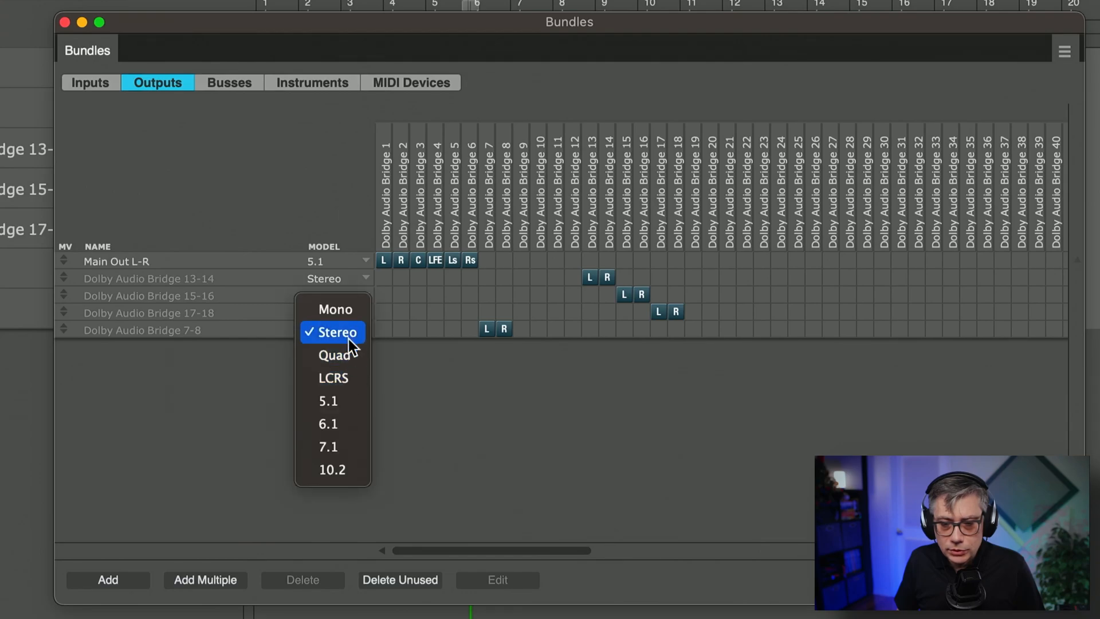
left_click(345, 313)
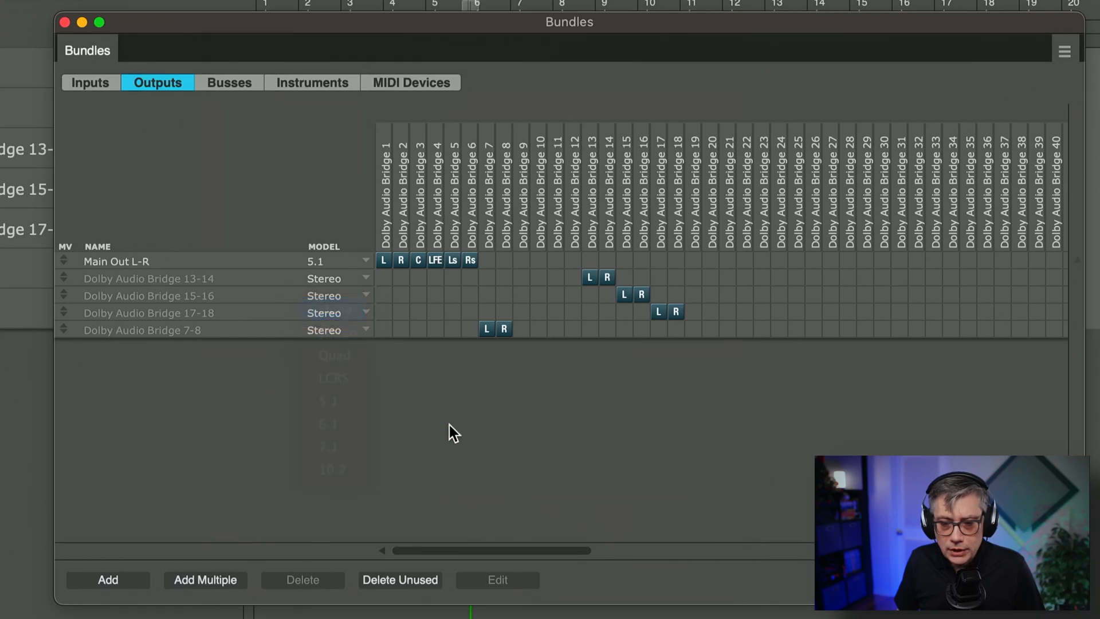
Name the new mono output bundle LTC
left_click(128, 334)
double_click(127, 332)
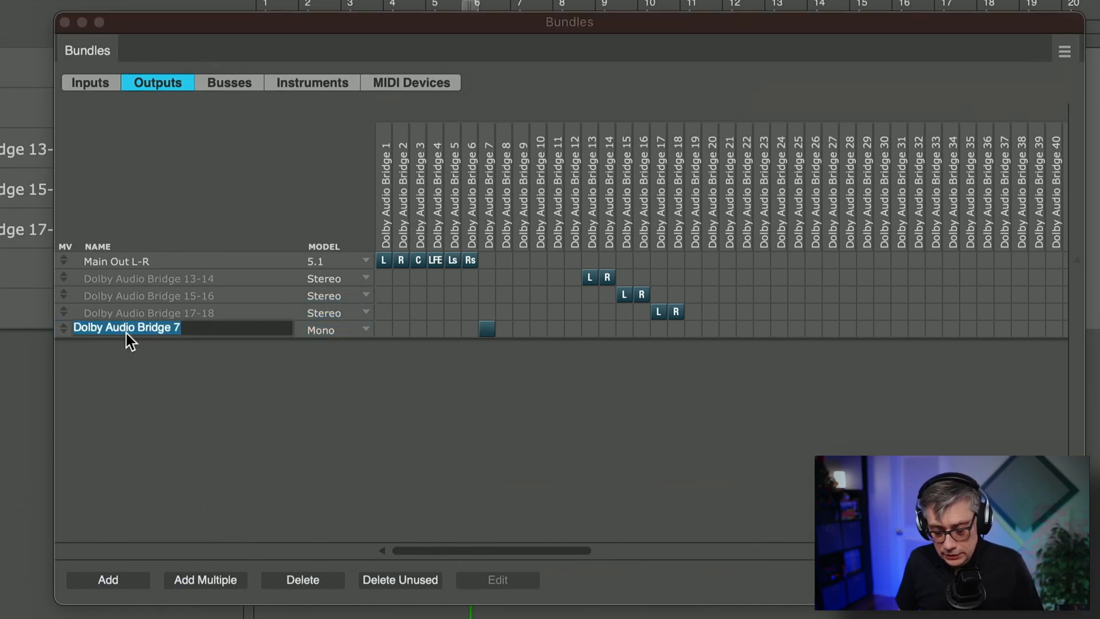
type("LTC")
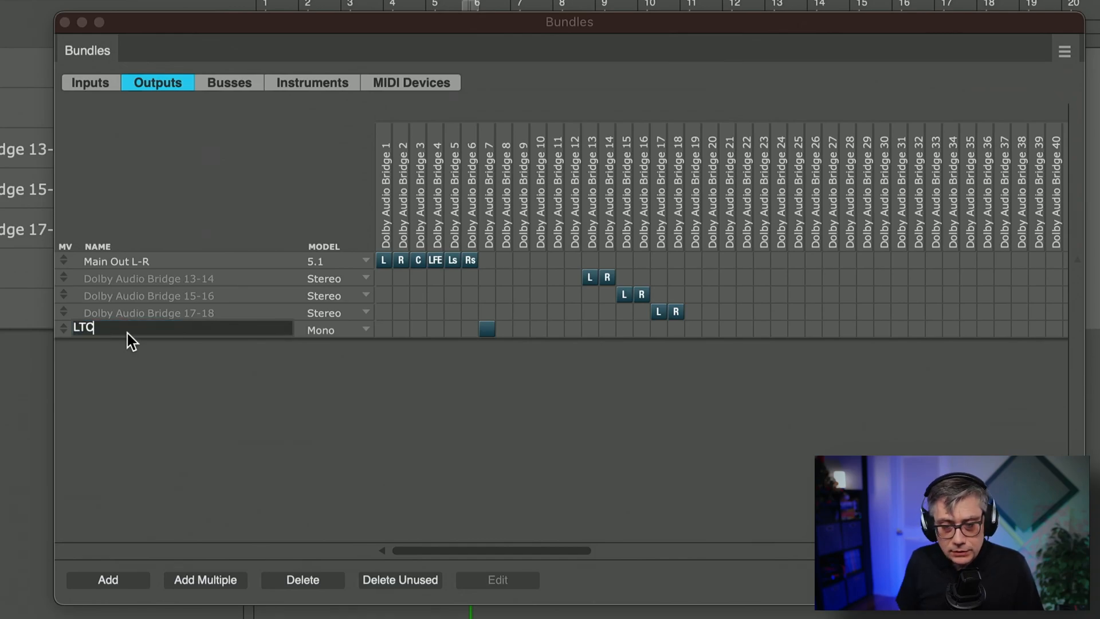
left_click(179, 387)
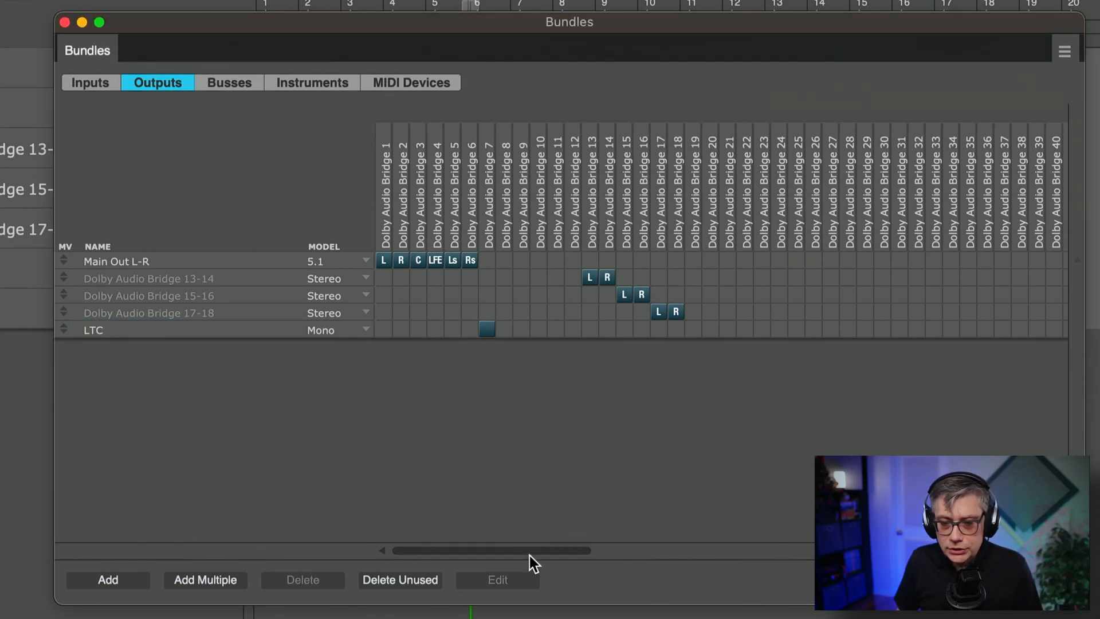
Assign the LTC bundle to Dolby Audio Bridge 129 and close the Bundles window
left_click_drag(532, 555, 1009, 554)
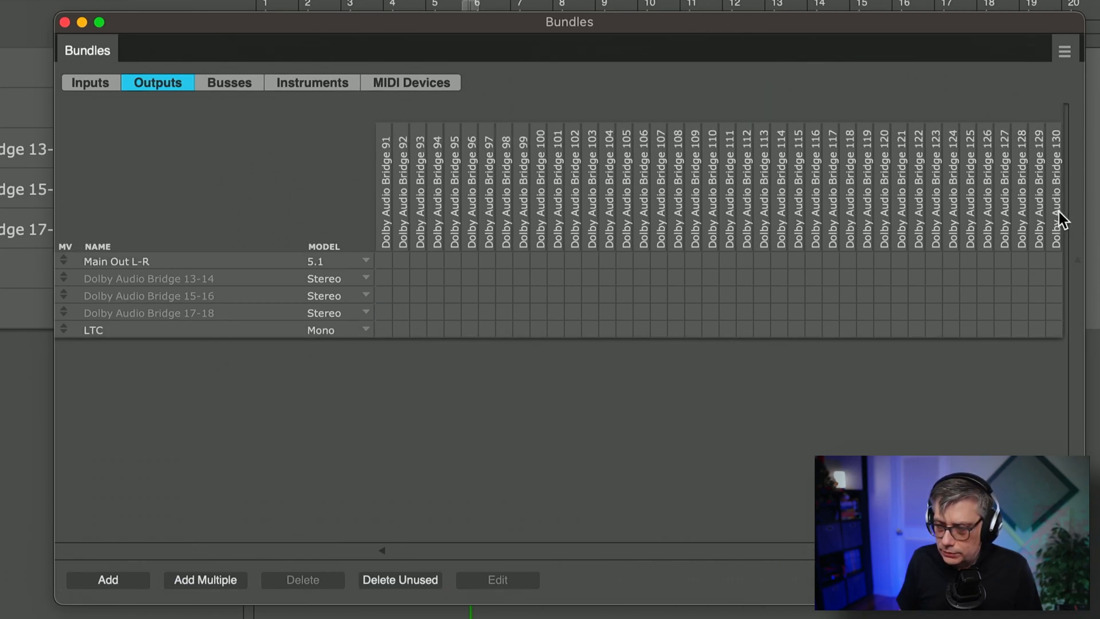
left_click(1037, 329)
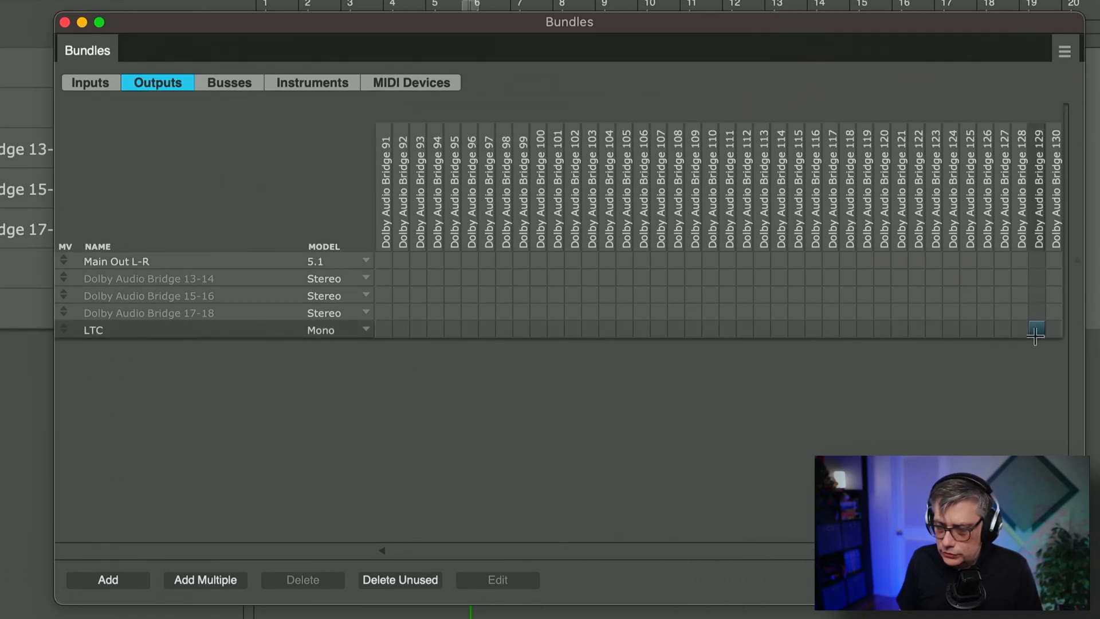
left_click_drag(973, 551, 109, 538)
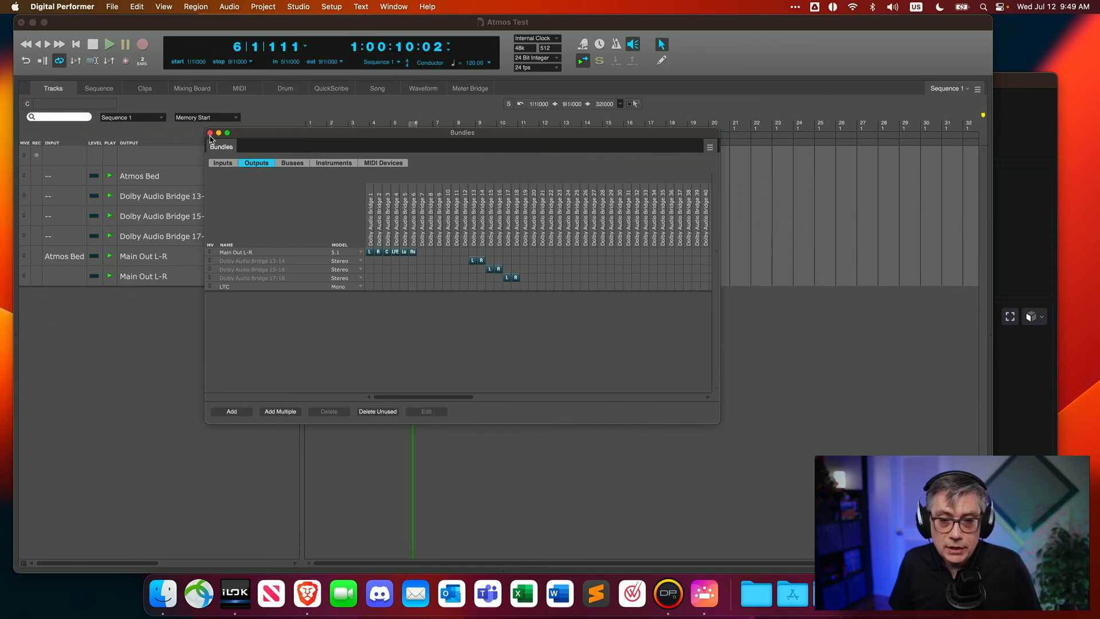
left_click(210, 135)
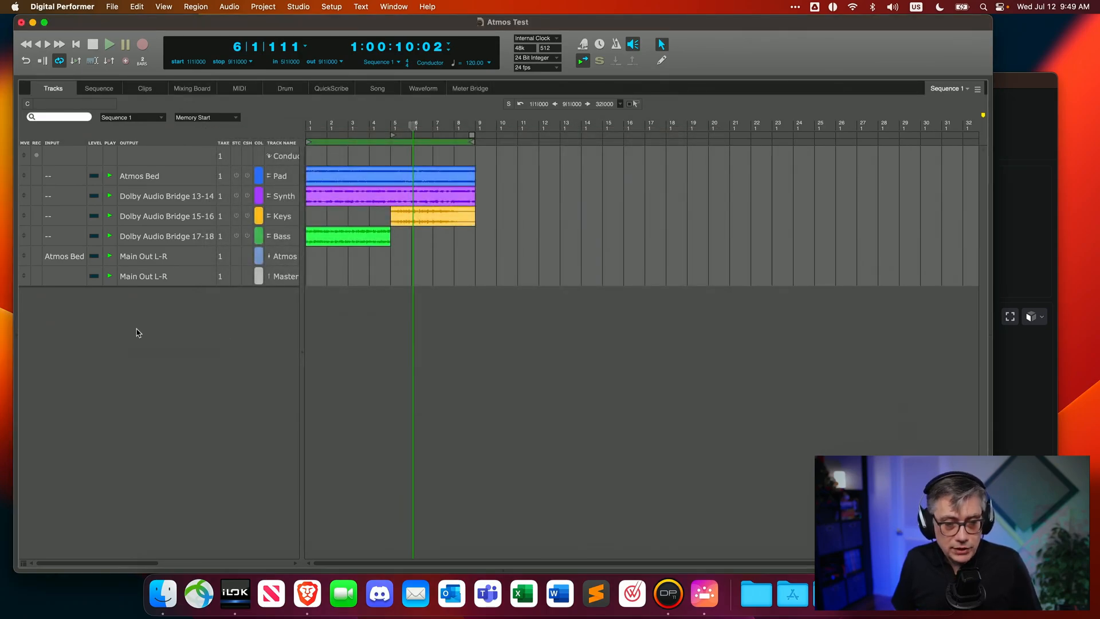
right_click(109, 314)
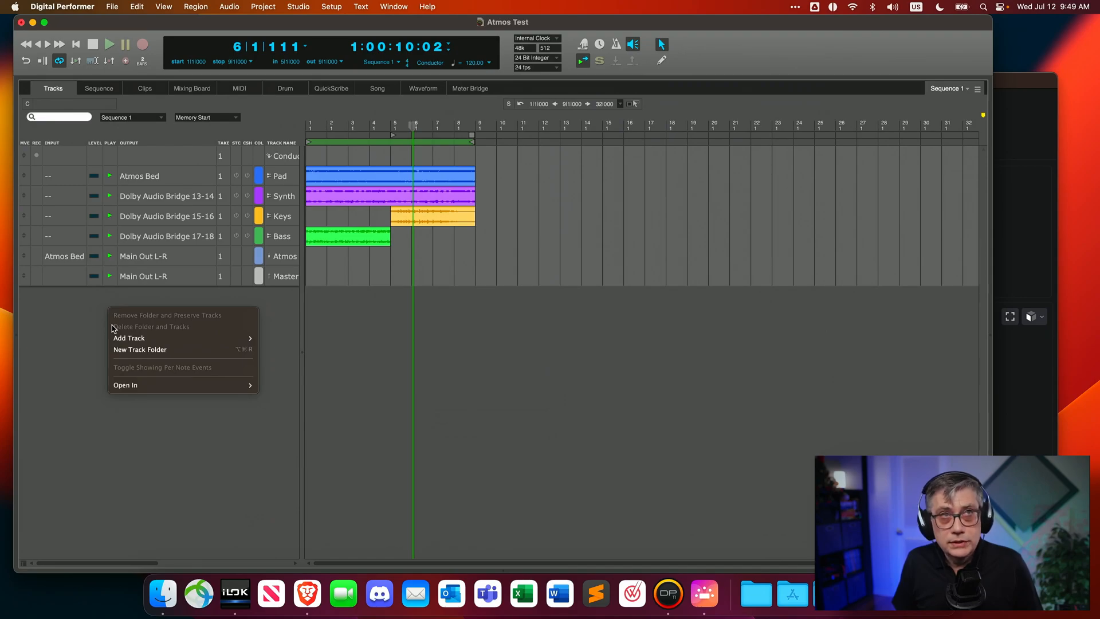
mouse_move(125, 341)
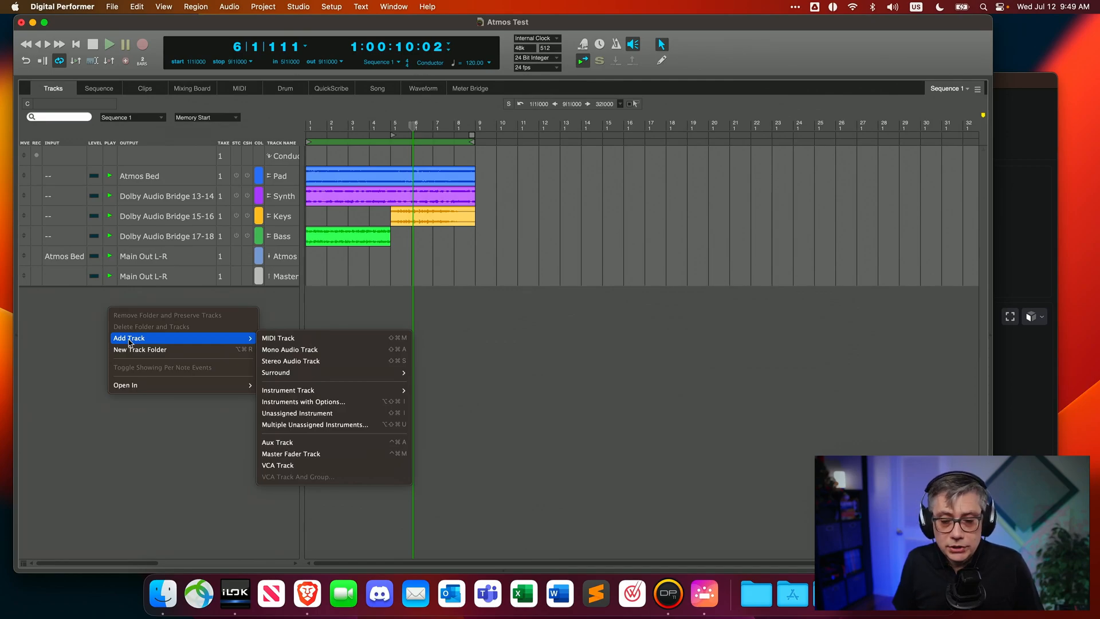
mouse_move(301, 393)
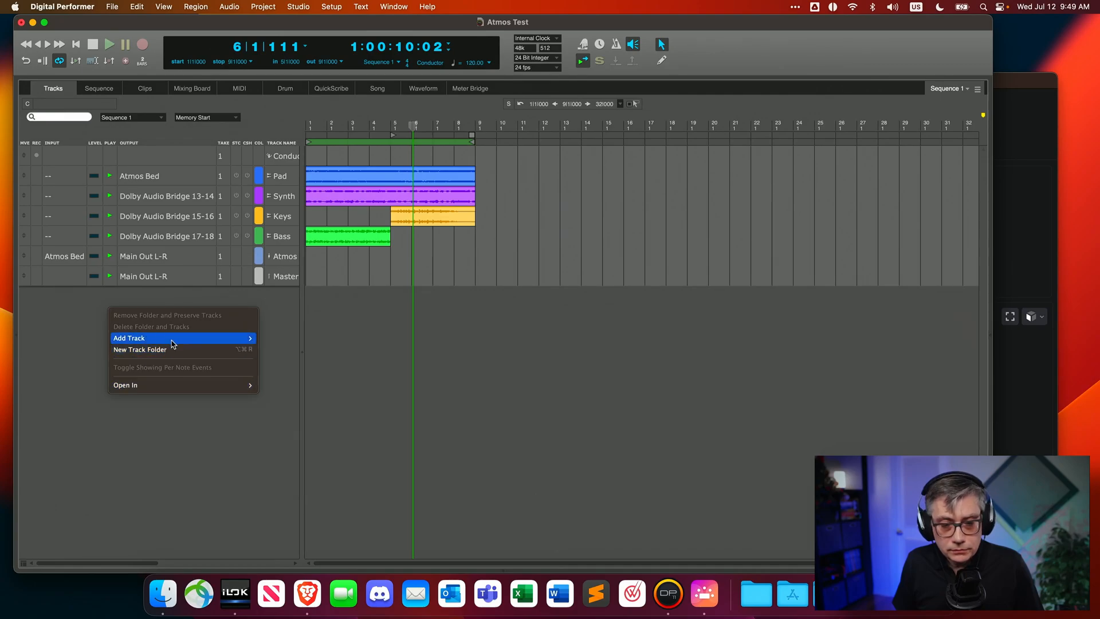
mouse_move(173, 344)
mouse_move(395, 392)
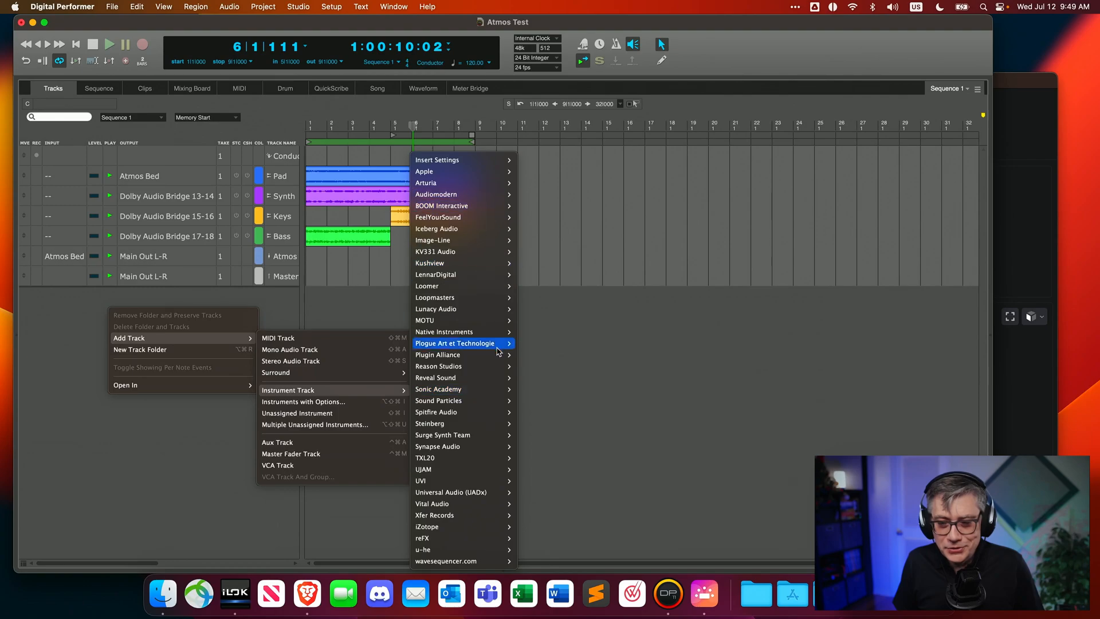
mouse_move(471, 224)
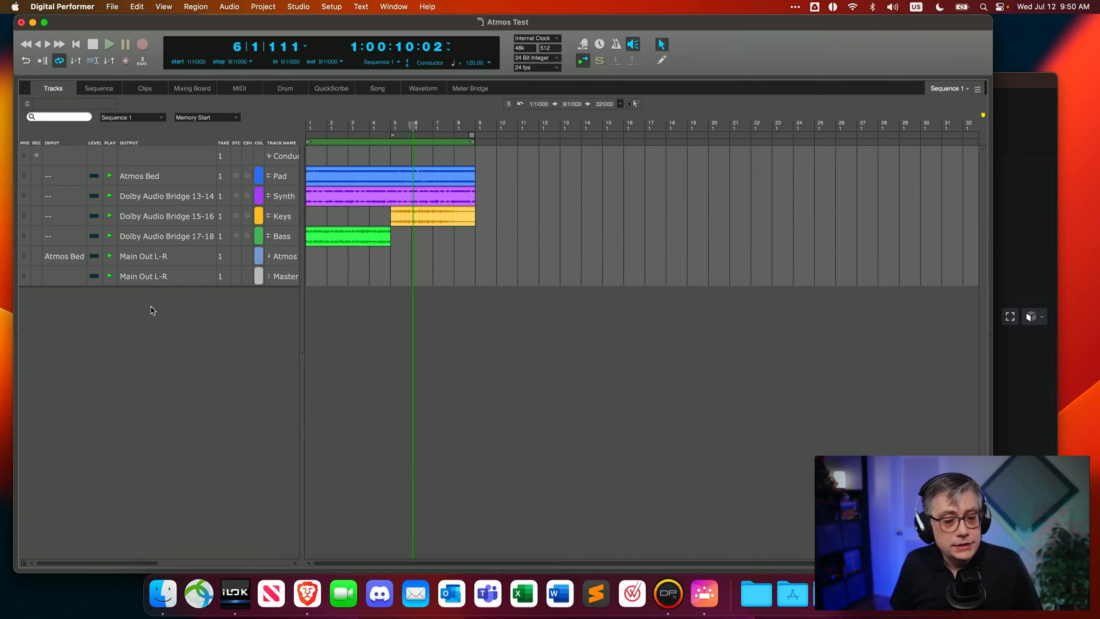
Add a mono audio track with its input set to None and its output set to LTC
right_click(149, 307)
mouse_move(176, 328)
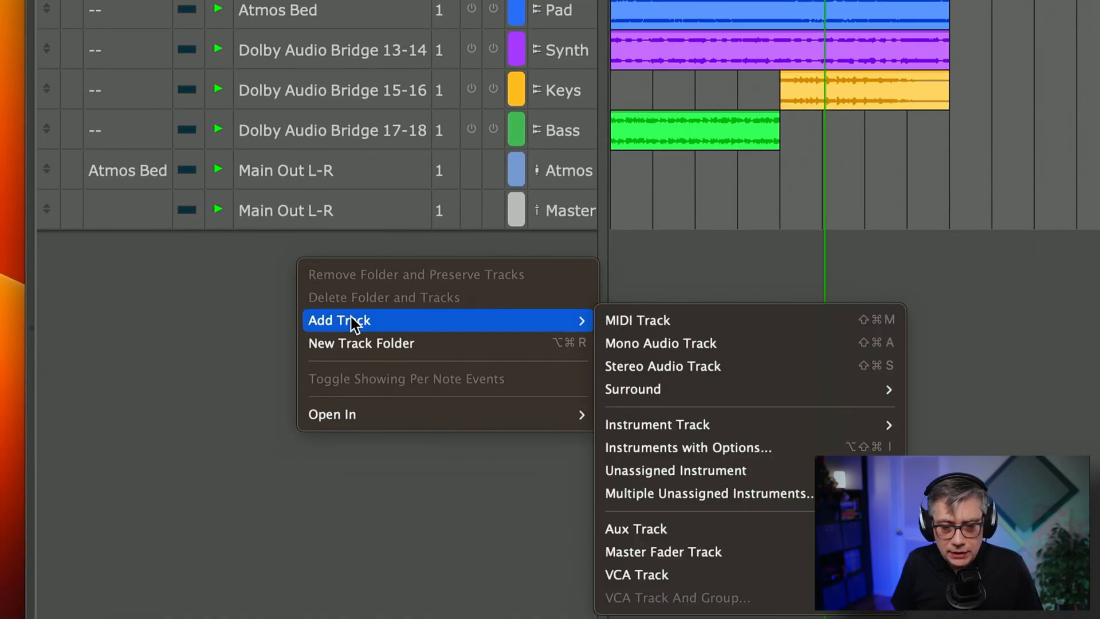
left_click(675, 344)
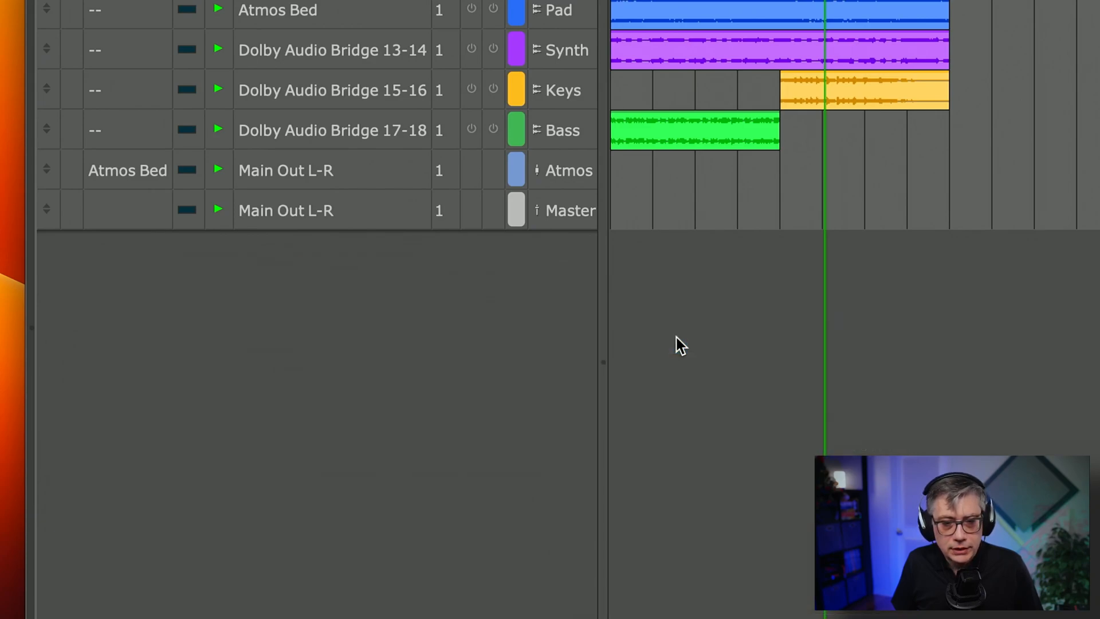
left_click(207, 256)
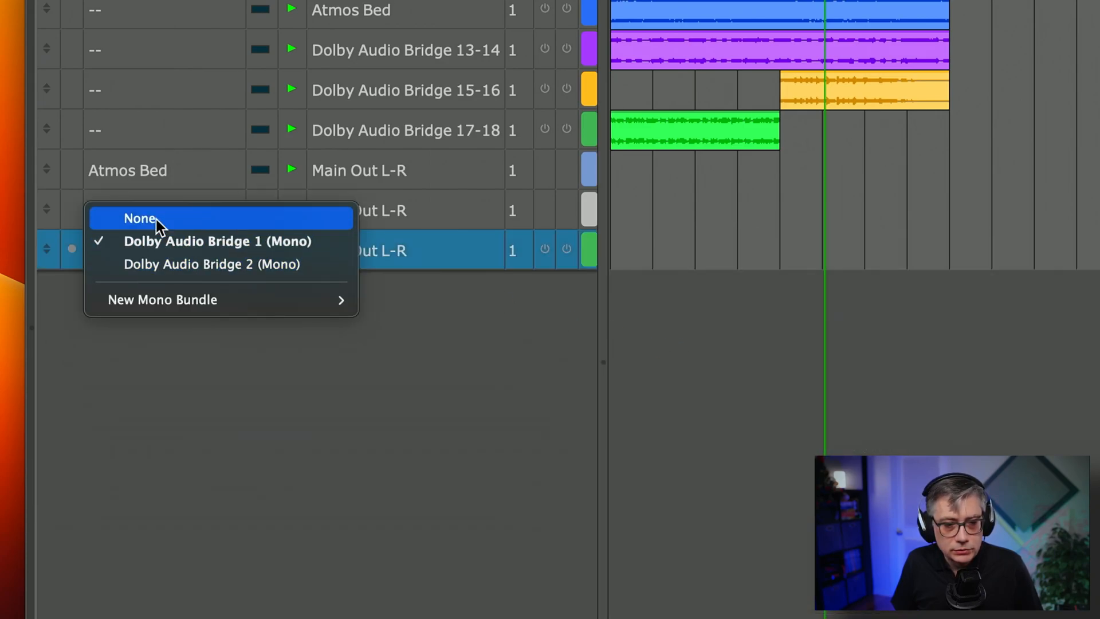
left_click(203, 241)
left_click(317, 250)
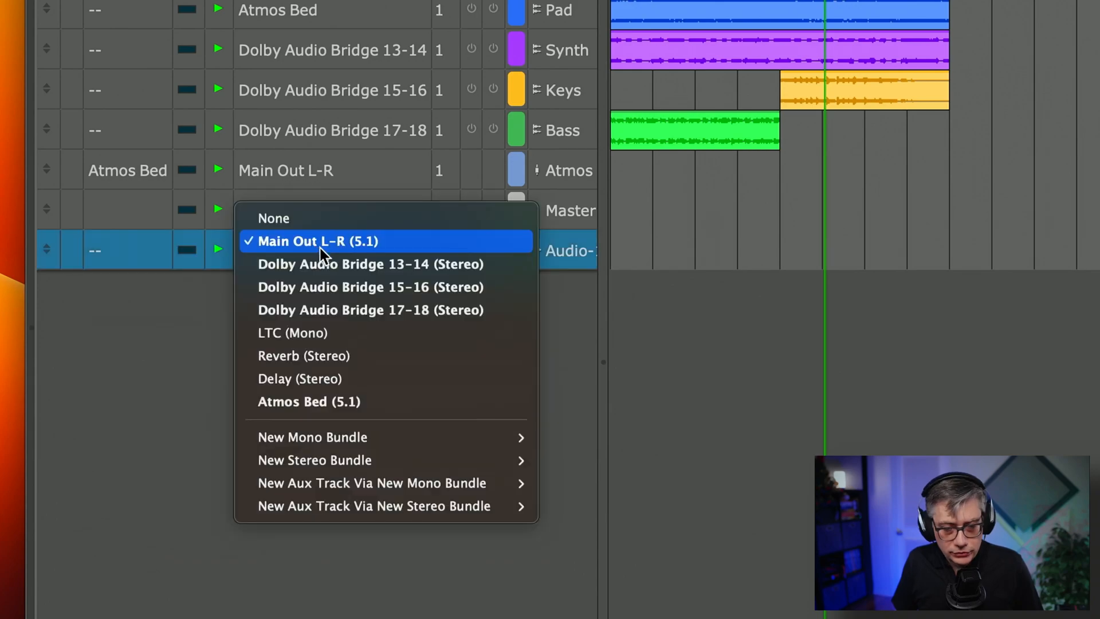
left_click(319, 335)
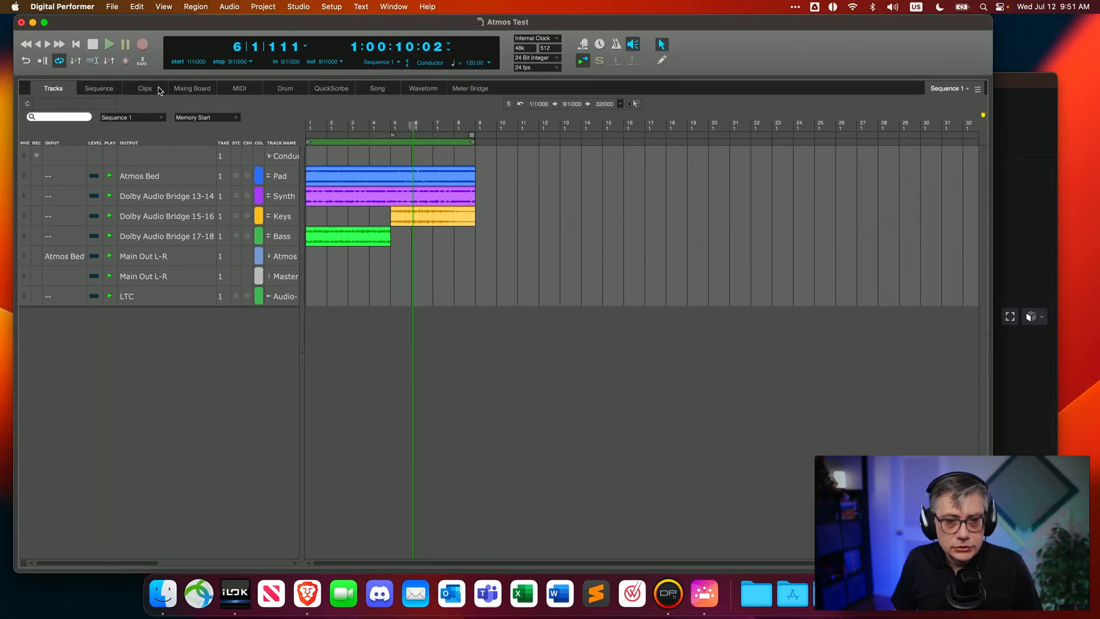
Show the Sequence editor and rename the new mono audio track as LTC
left_click(107, 90)
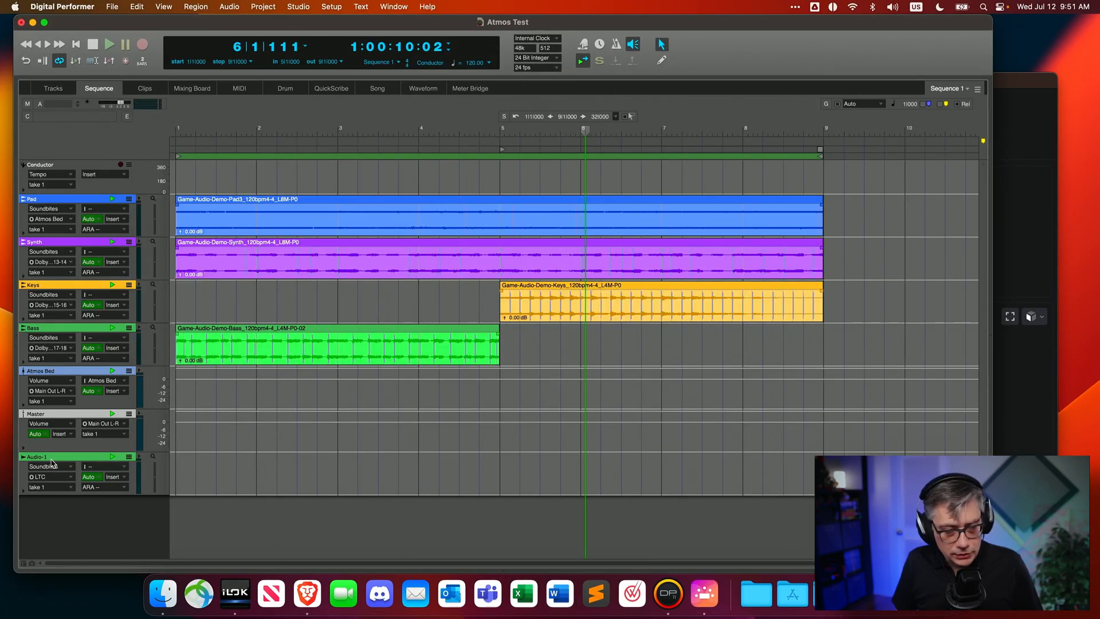
right_click(50, 458)
left_click(62, 464)
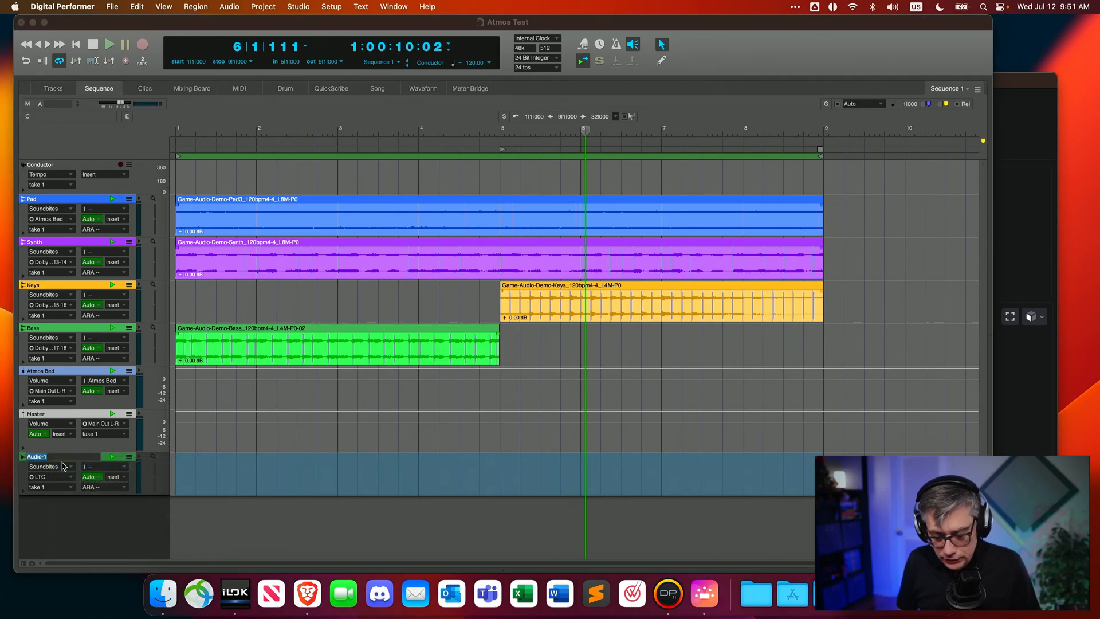
type("LTC")
key("Return")
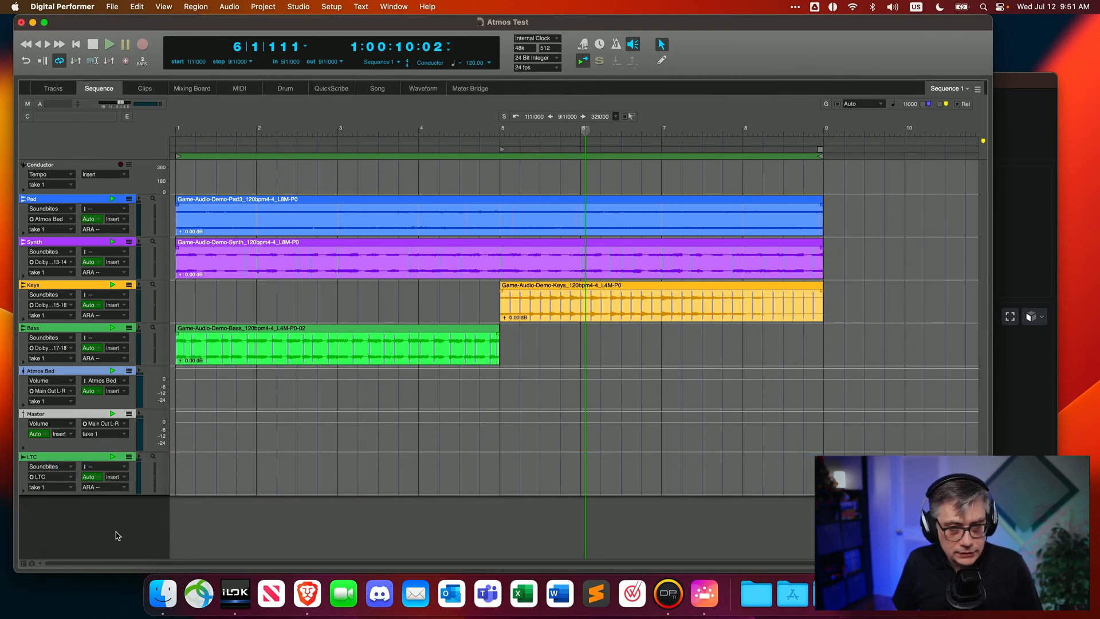
Open the effect chooser for the first insert slot of the LTC track in the mixing board
left_click(196, 90)
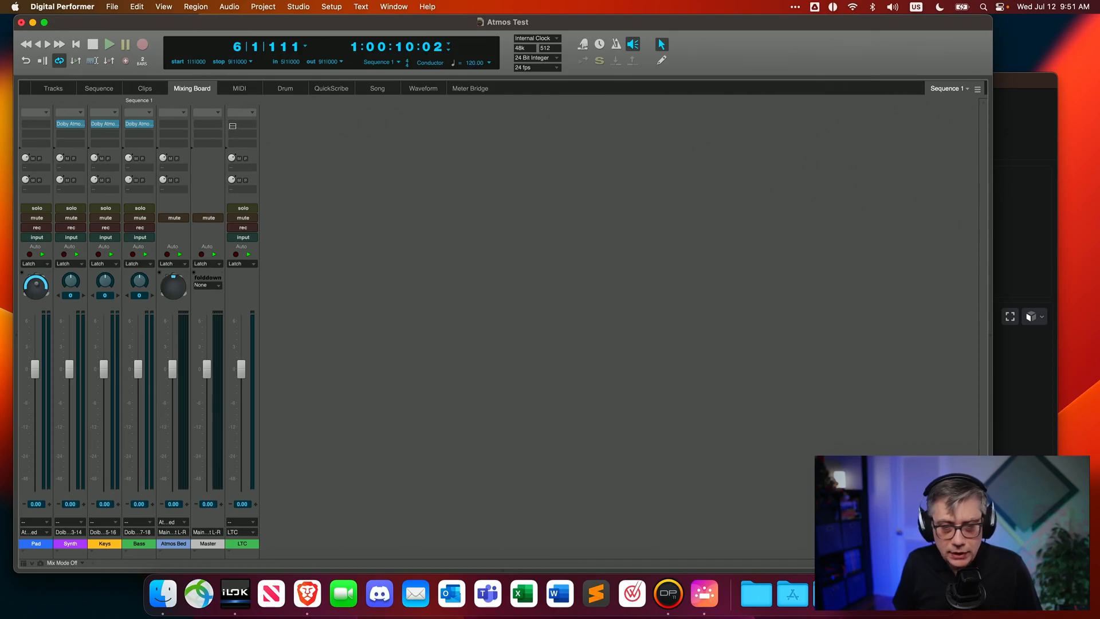
left_click(244, 124)
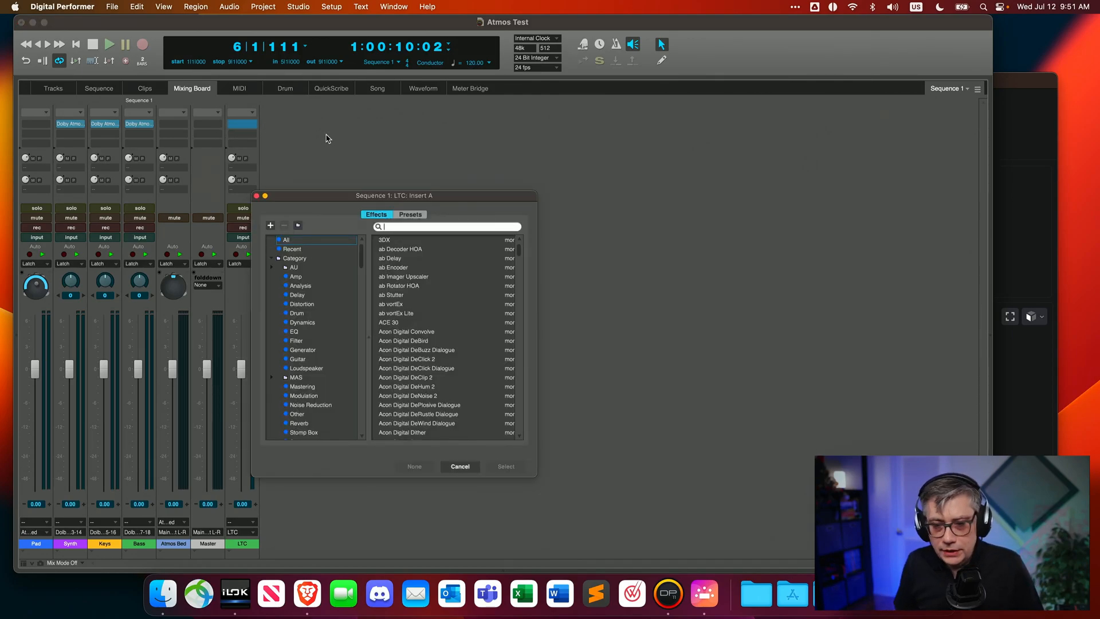
type("ltc")
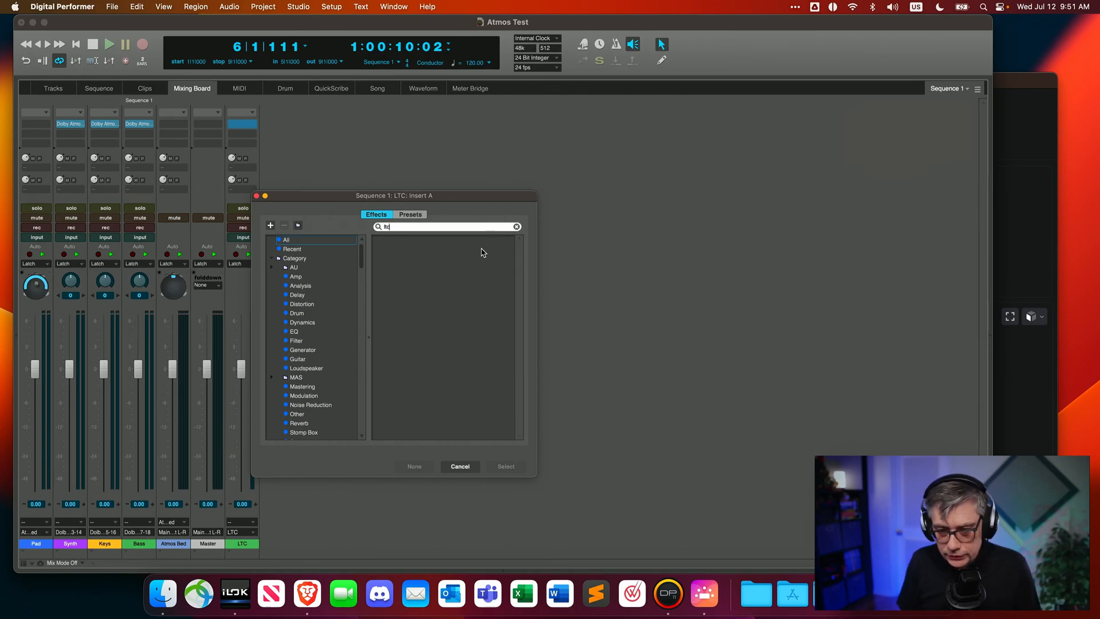
key("BackSpace")
key("BackSpace")
key("BackSpace")
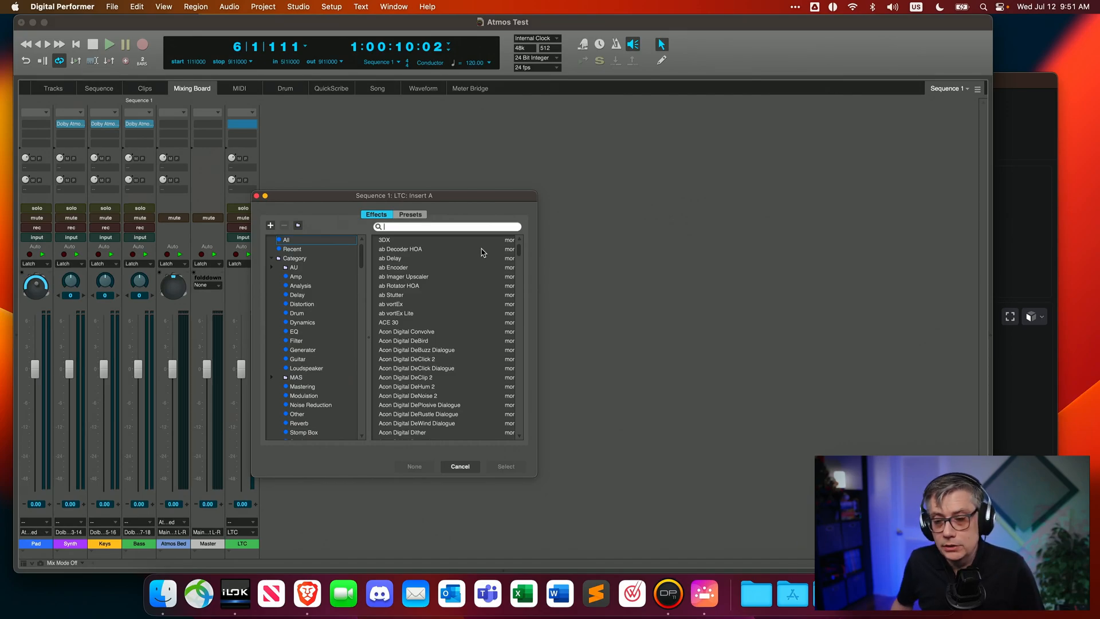
Search the effects for "bidu" and insert Bidule FX in the LTC track's first slot
type("b")
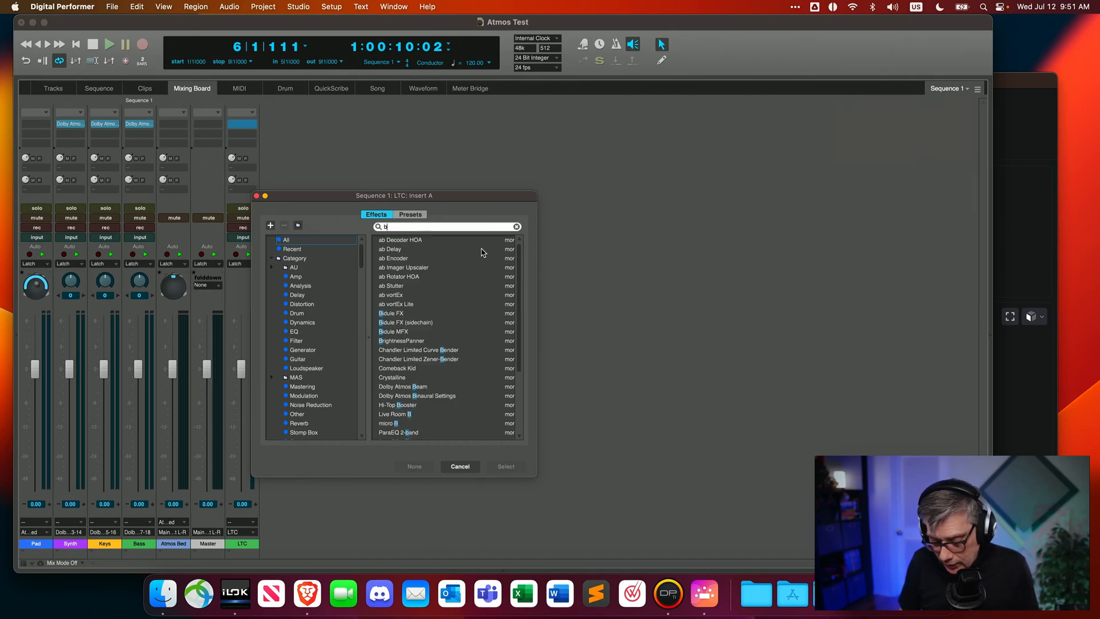
type("id")
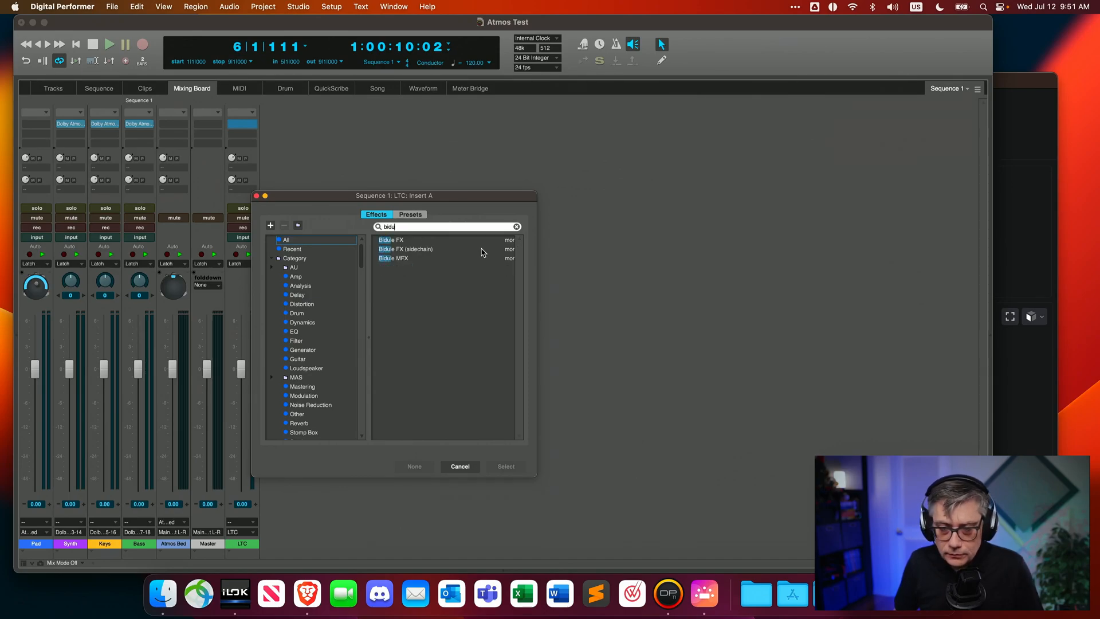
type("u")
left_click(399, 241)
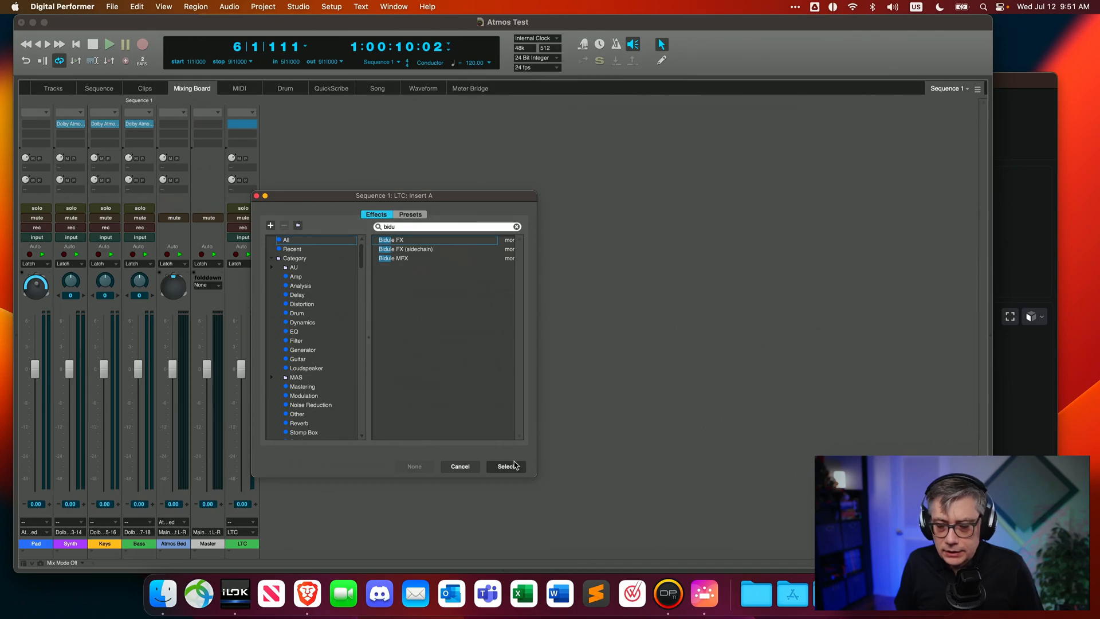
left_click(518, 467)
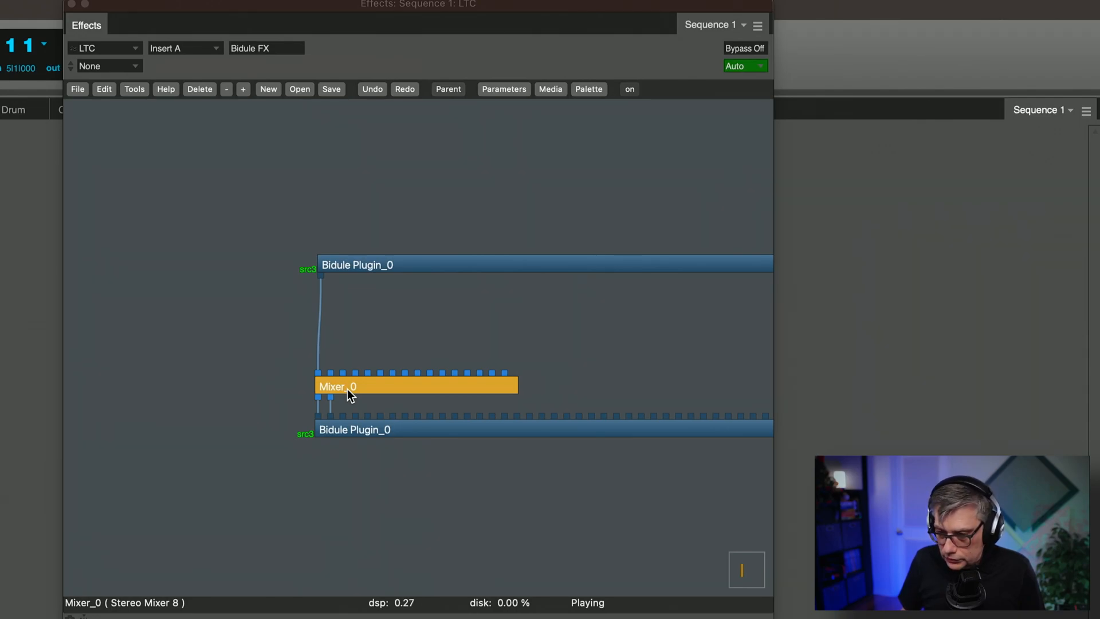
Replace Mixer_0 in the Bidule patch with a Dolby LTC Generator (00 ins 01 outs) wired to the lower Bidule Plugin_0's first input
key("Delete")
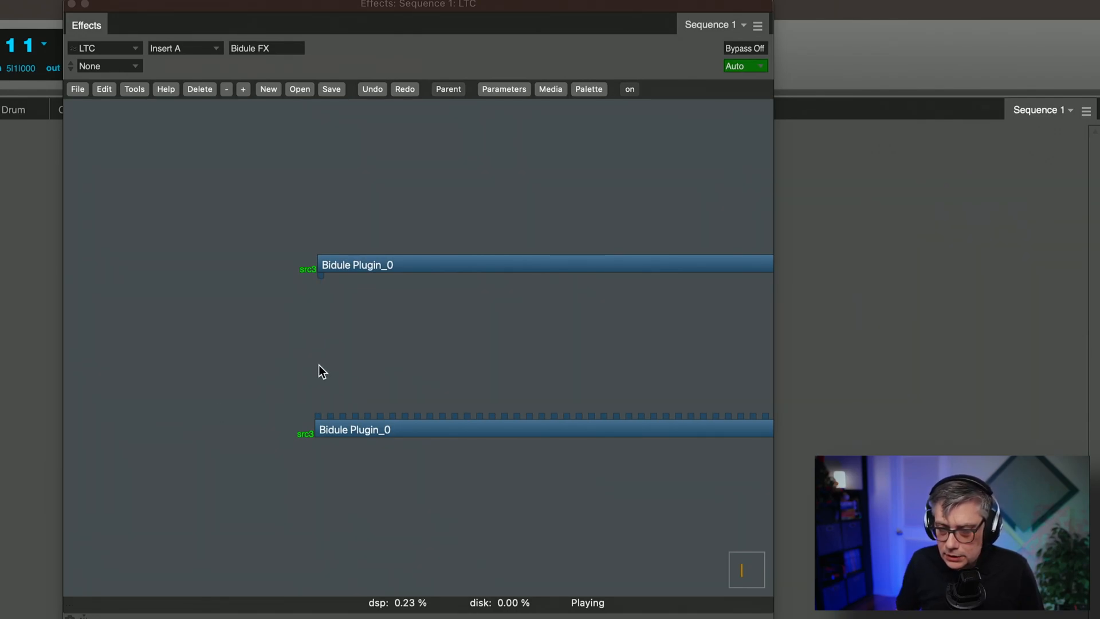
right_click(377, 310)
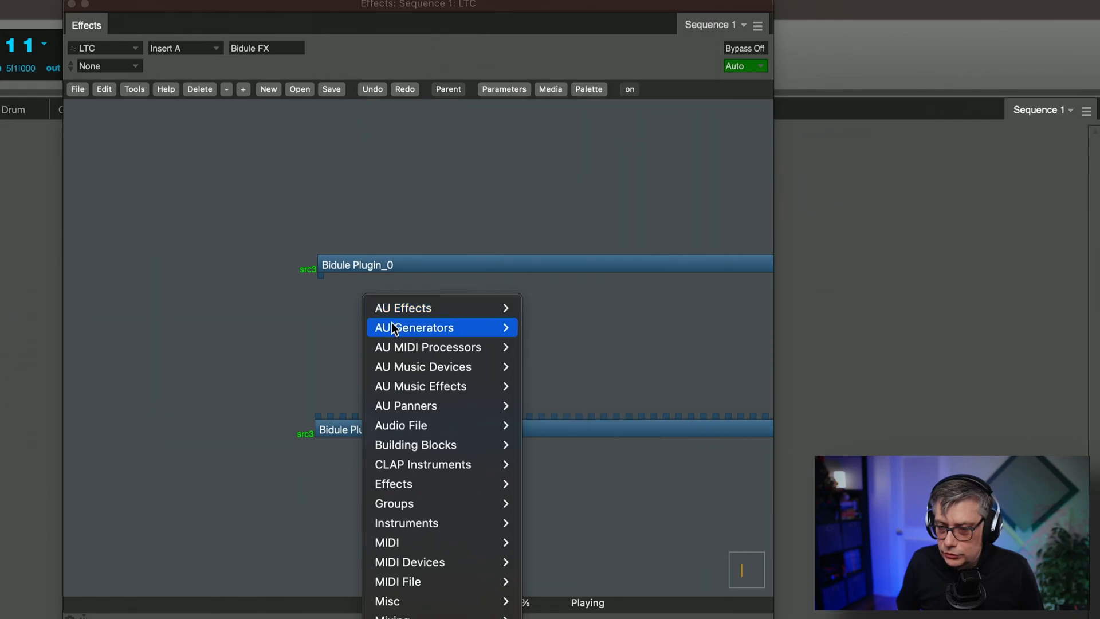
mouse_move(393, 329)
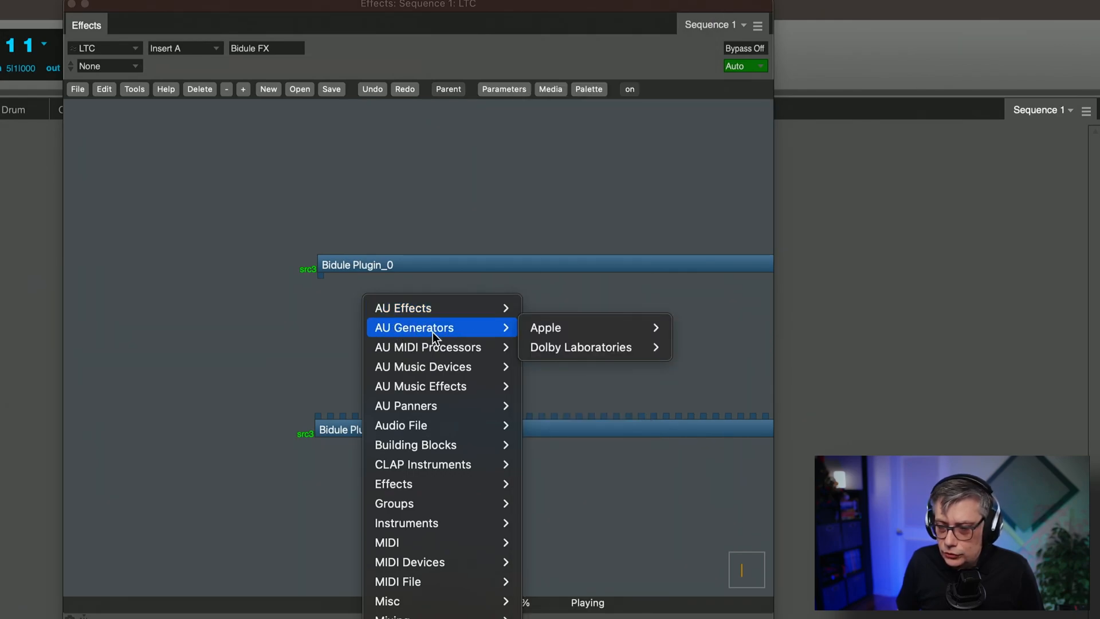
mouse_move(565, 351)
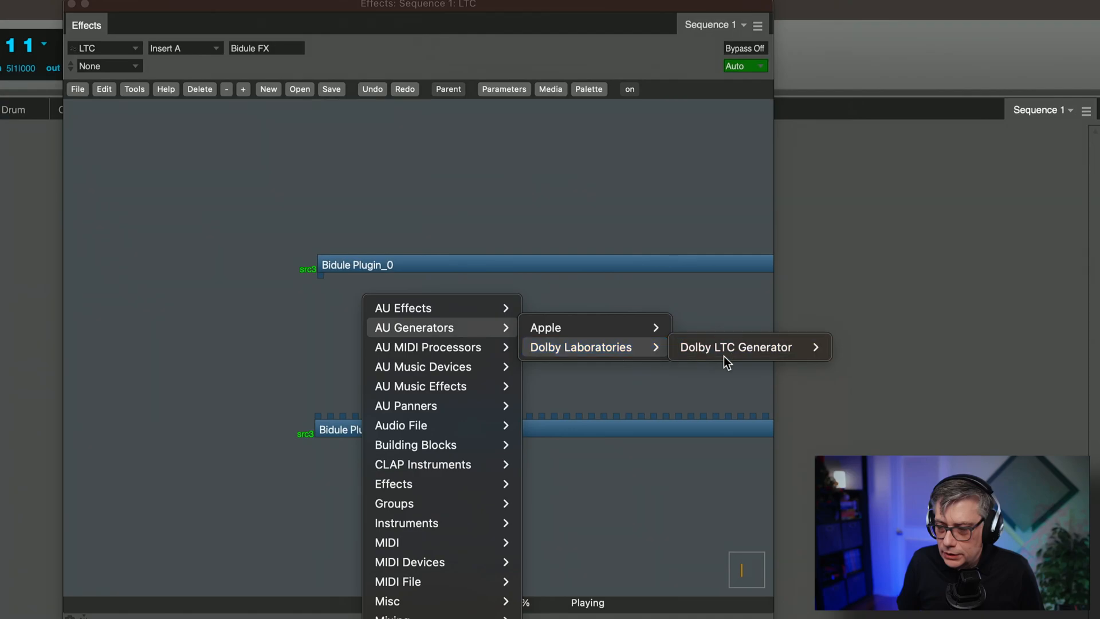
mouse_move(738, 351)
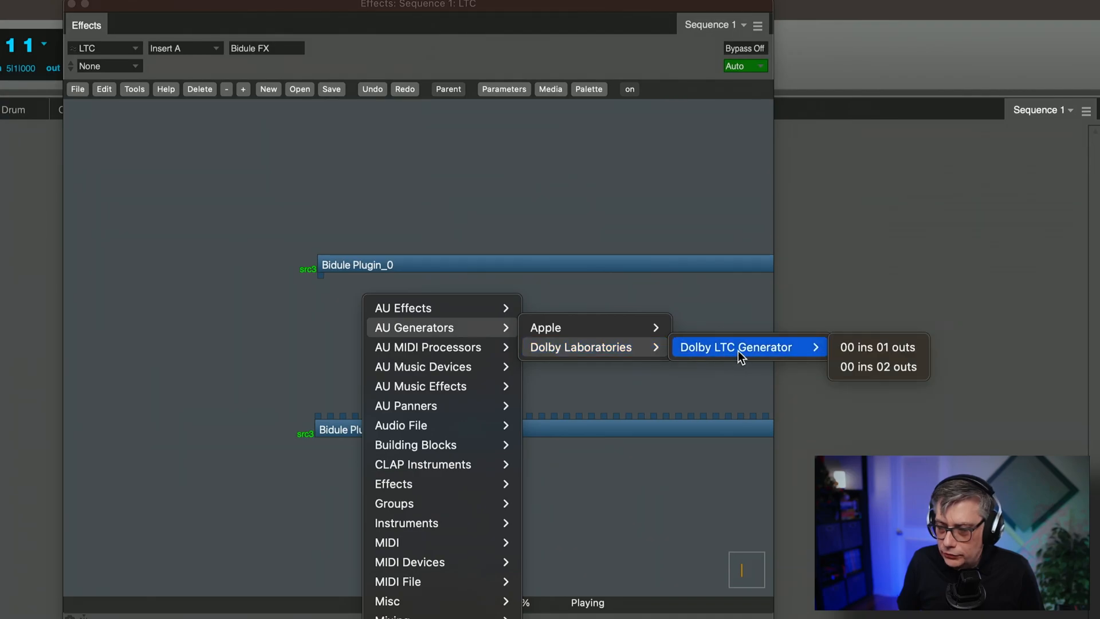
left_click(871, 349)
left_click_drag(403, 297, 318, 417)
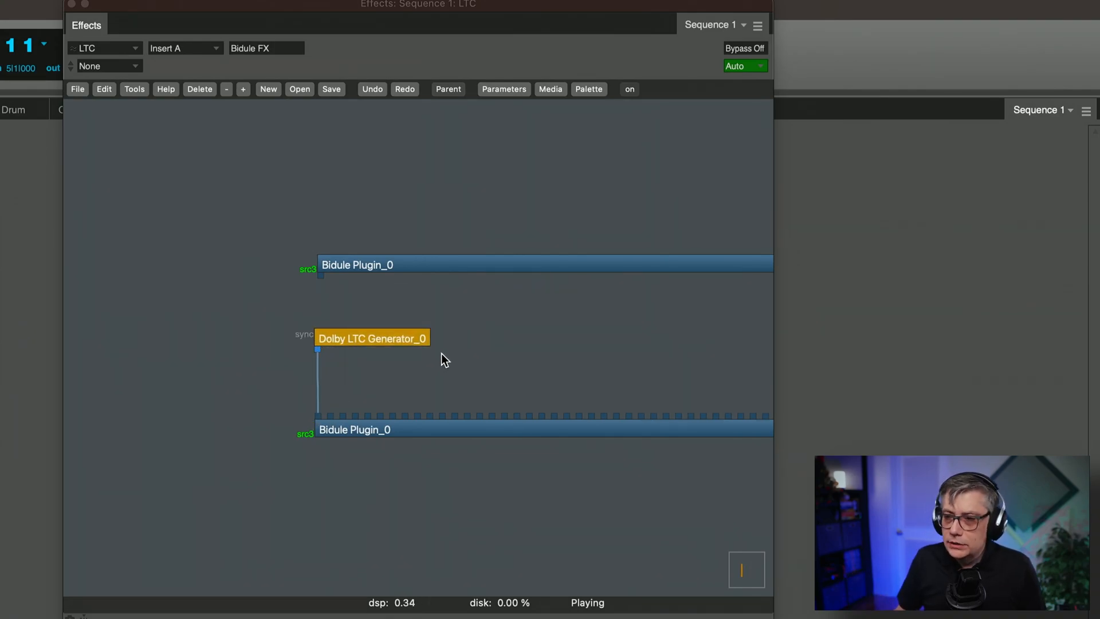
Set the Dolby LTC Generator's sync source to Bidule Plugin_0 and close the generator and effects windows
double_click(380, 338)
left_click_drag(352, 249, 220, 138)
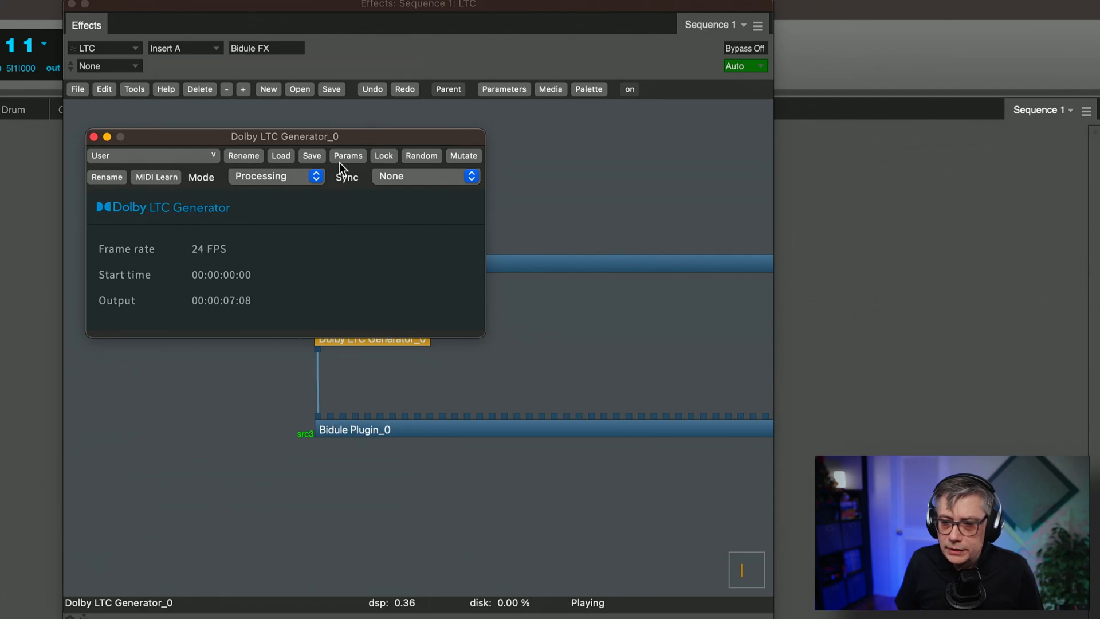
left_click(411, 176)
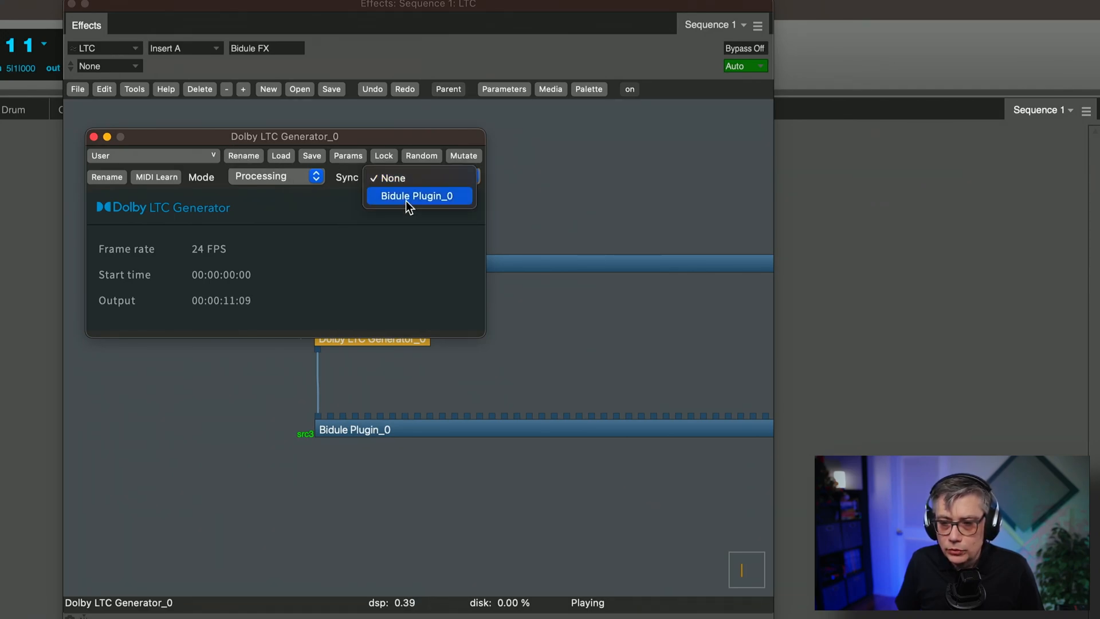
left_click(407, 196)
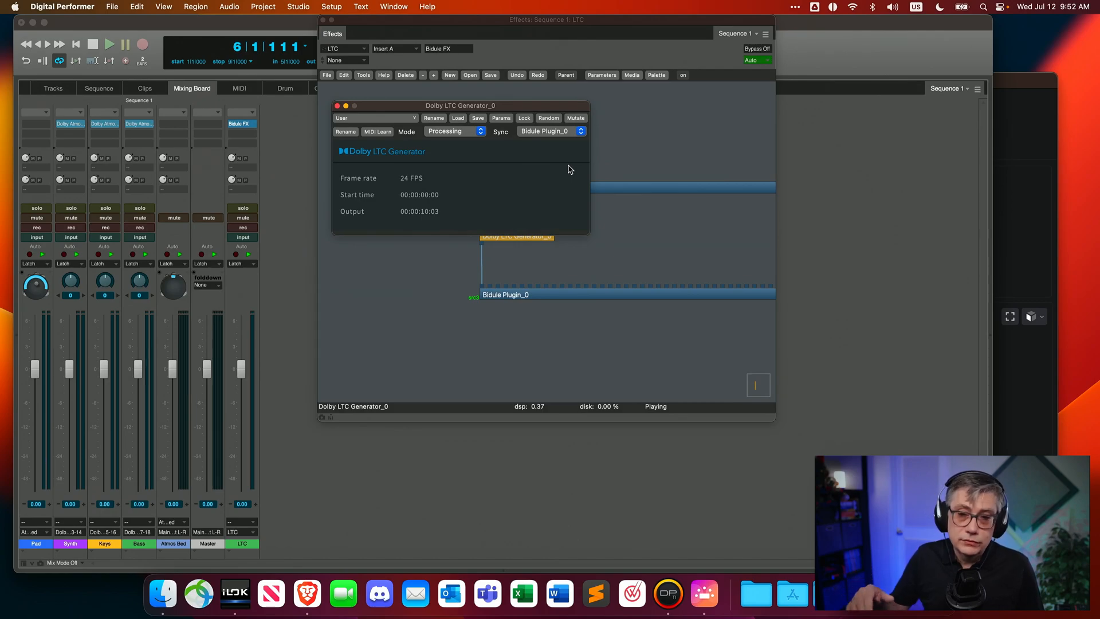
left_click(338, 106)
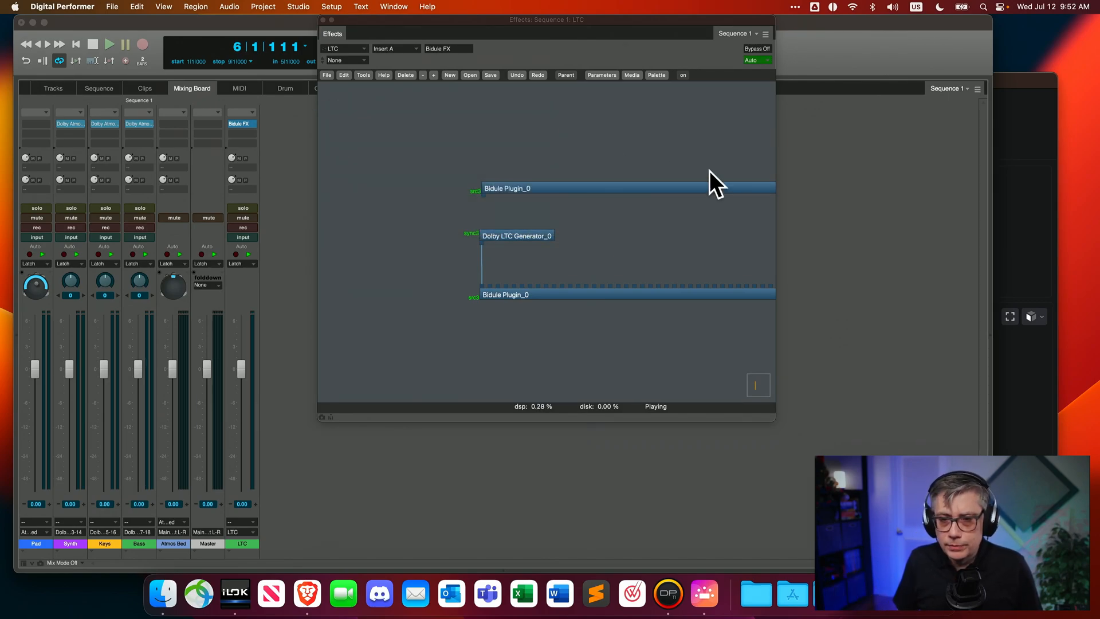
left_click_drag(493, 24, 492, 28)
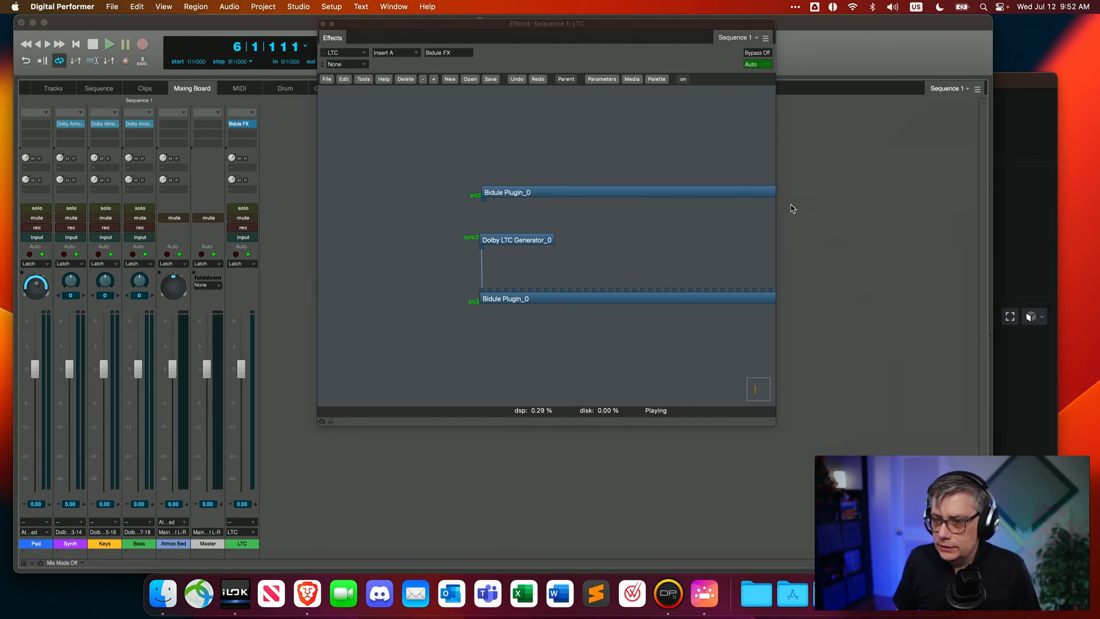
left_click(323, 24)
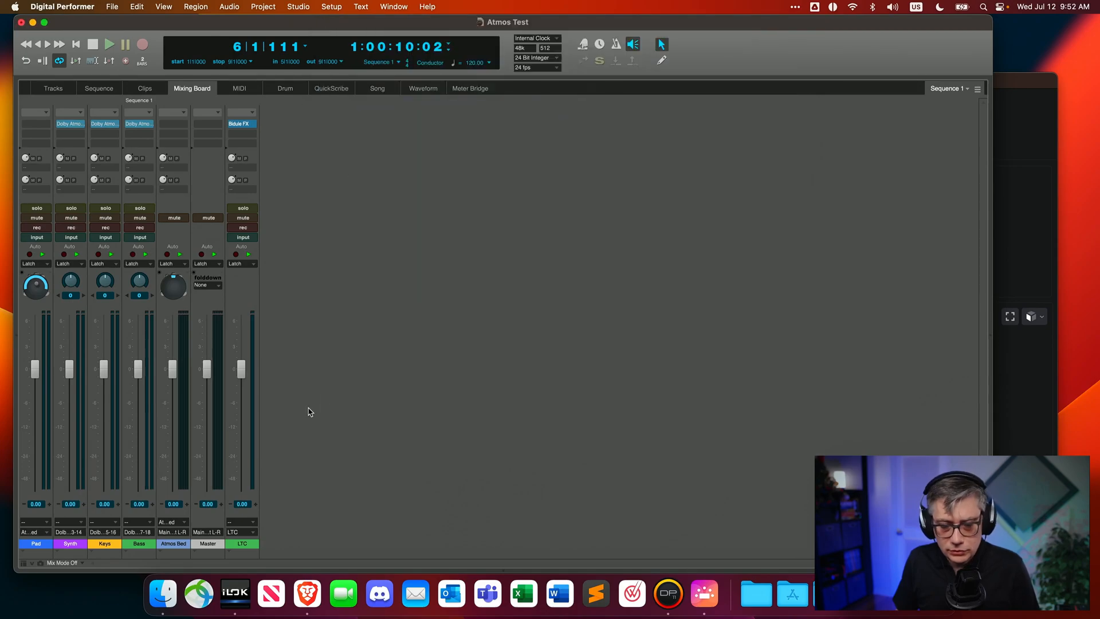
Play the project from the Sequence editor and switch to the Dolby Atmos Renderer to check the incoming timecode
left_click(110, 89)
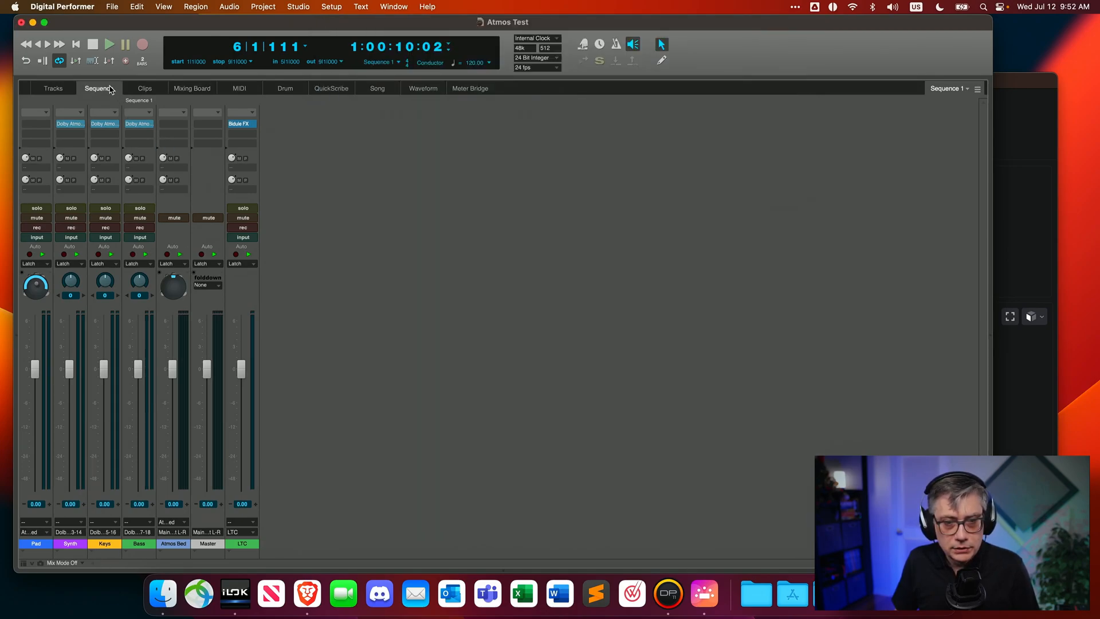
key("space")
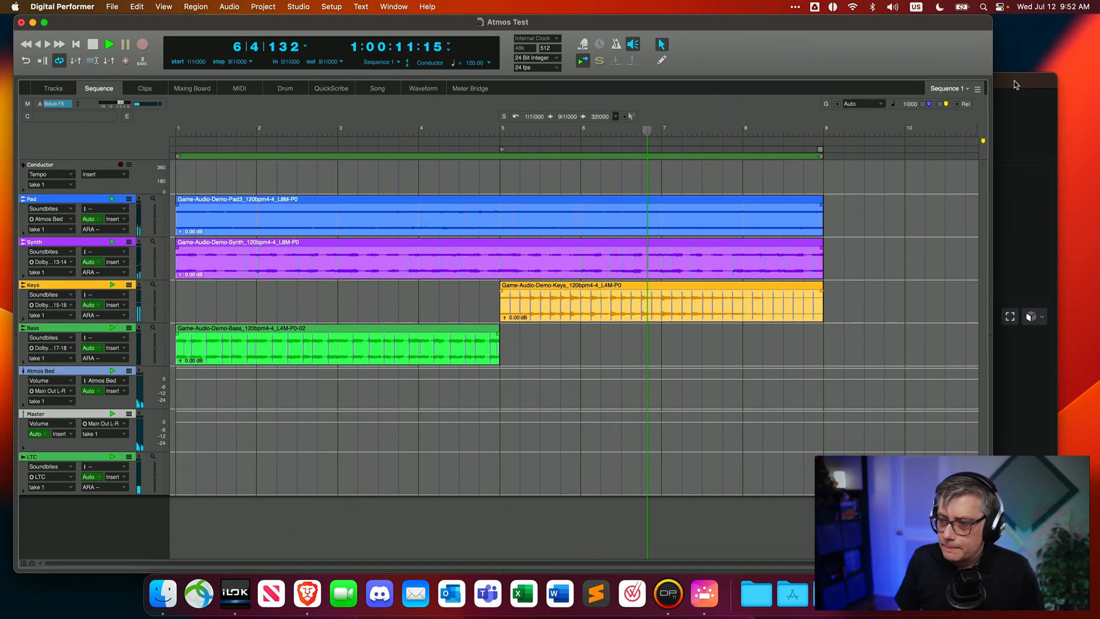
left_click(1016, 85)
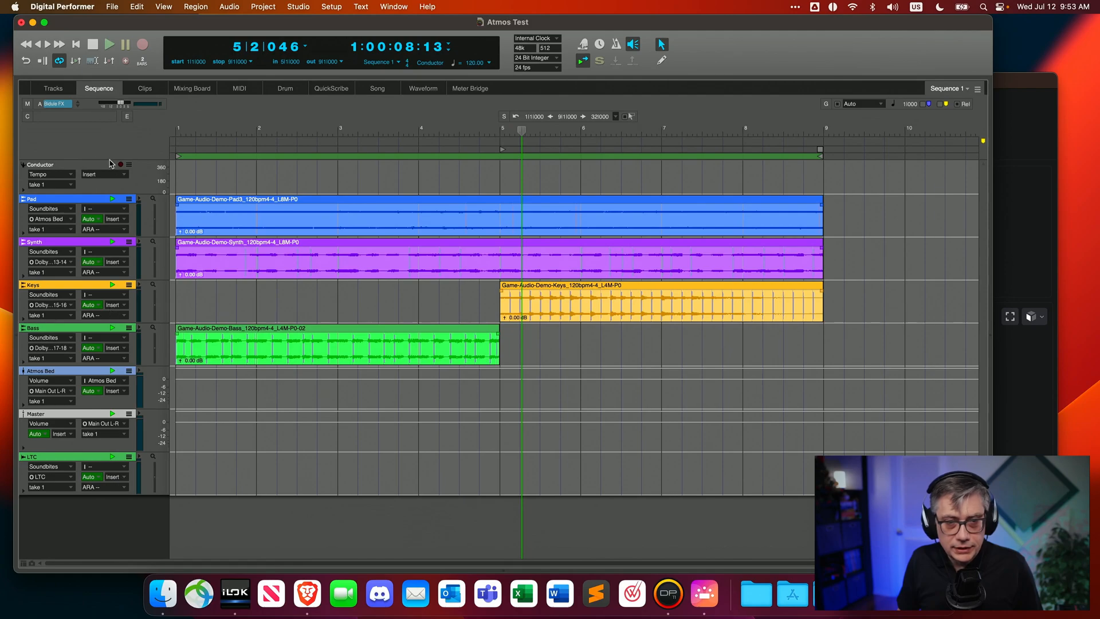
Delete the LTC track from the project in the Tracks overview
left_click(52, 89)
right_click(61, 298)
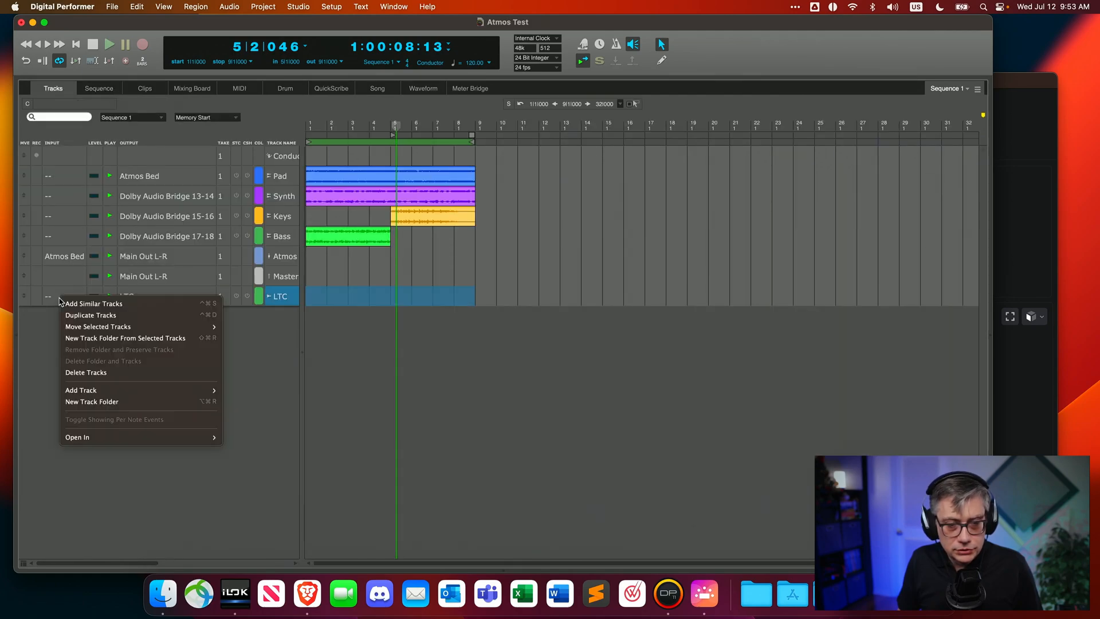
left_click(86, 373)
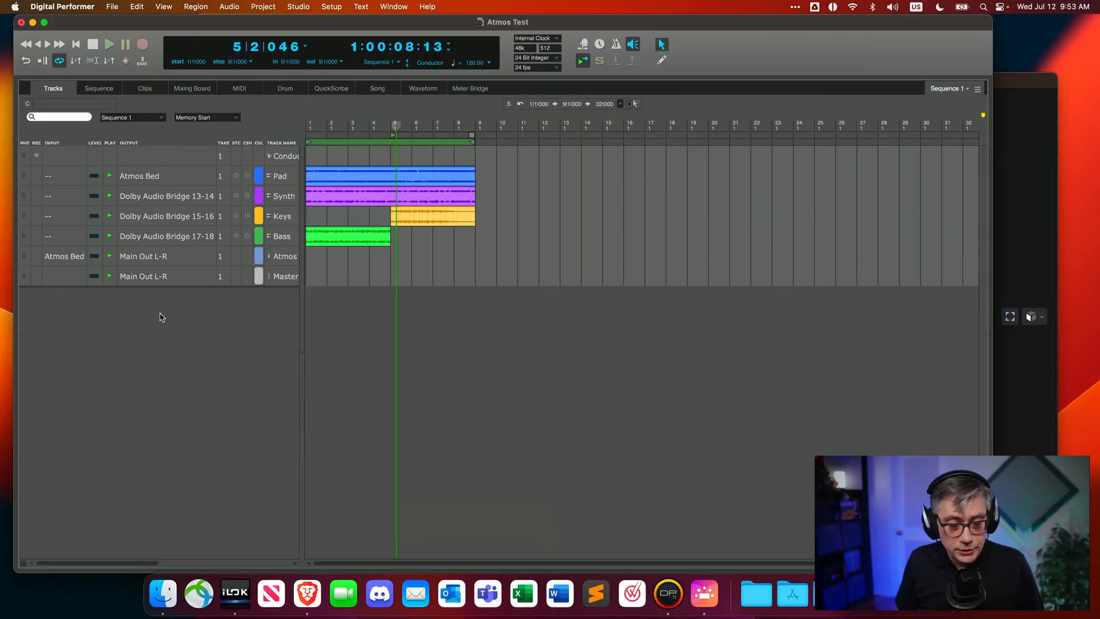
Add an instrument track using the TXL20 TXLTimecode (mono) plug-in
right_click(151, 310)
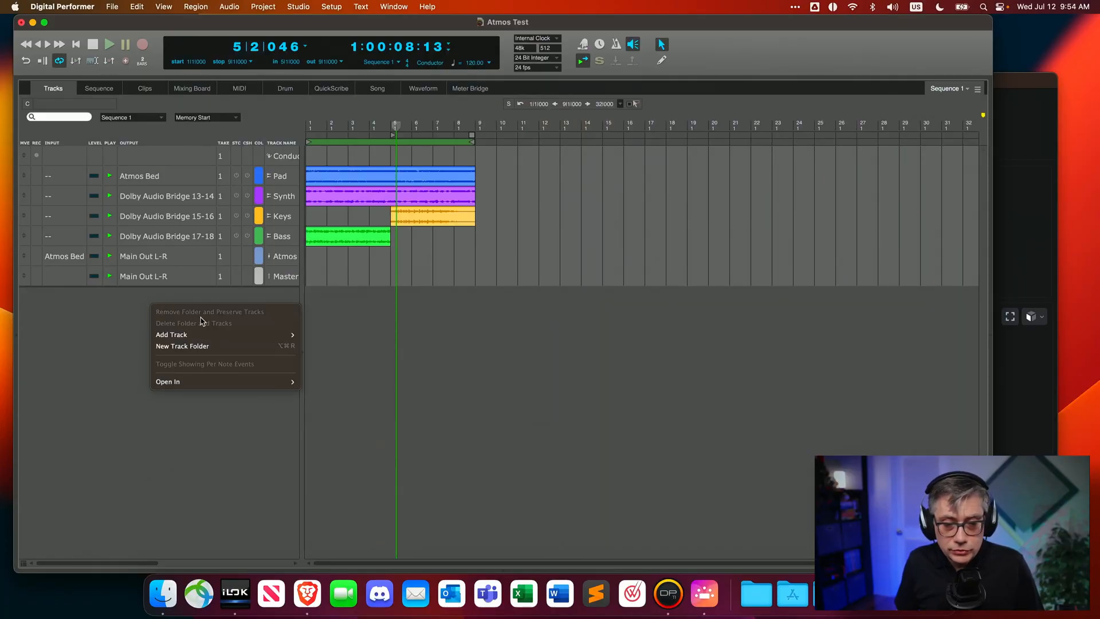
mouse_move(180, 338)
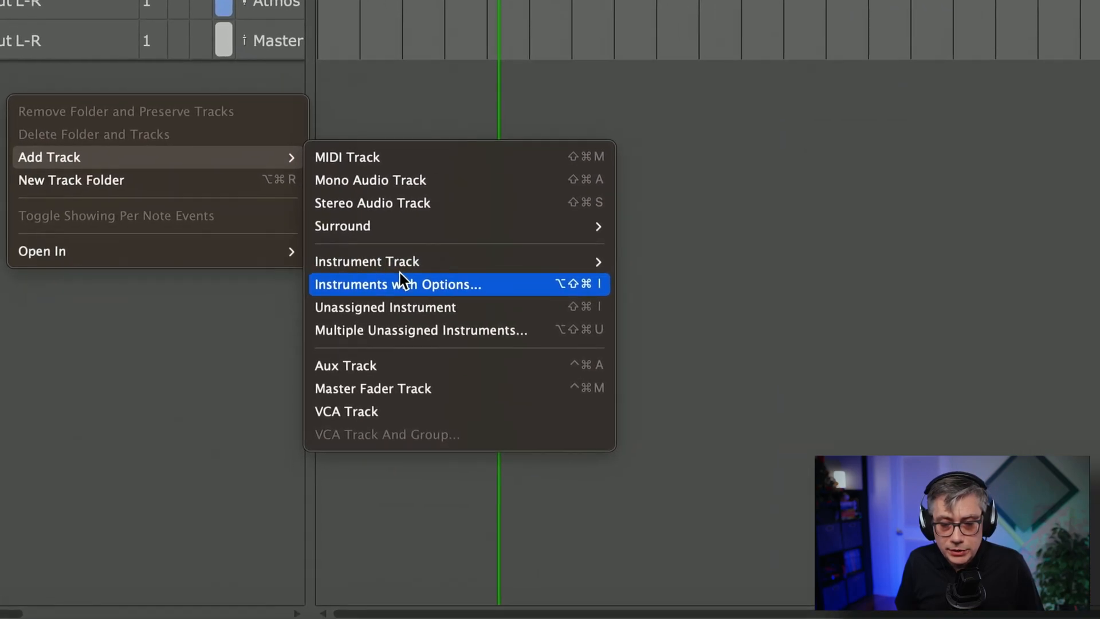
mouse_move(349, 386)
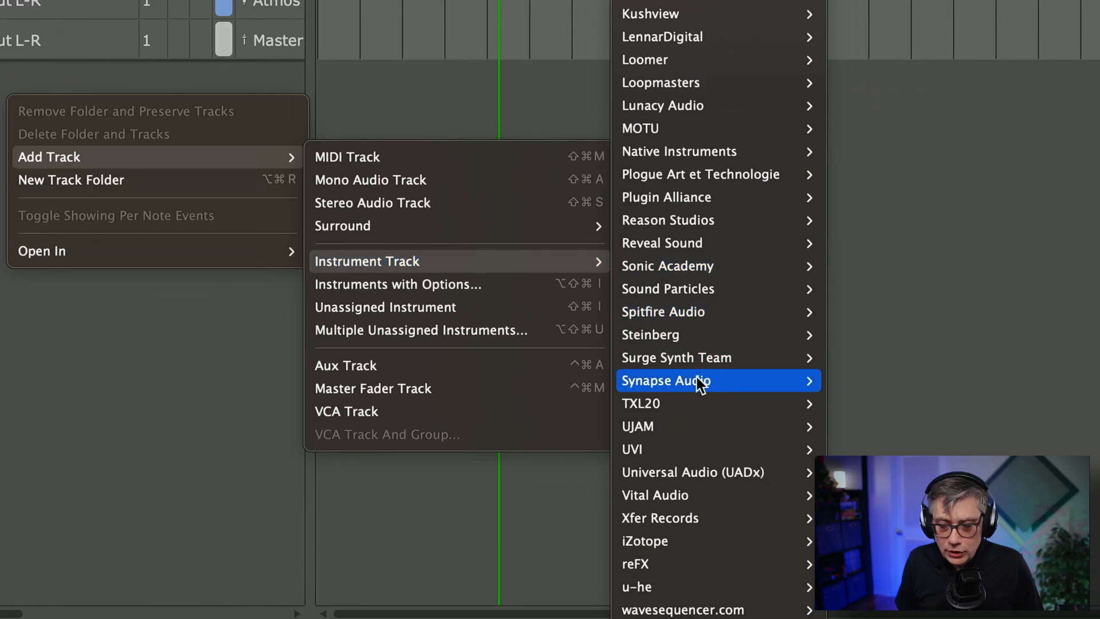
mouse_move(688, 404)
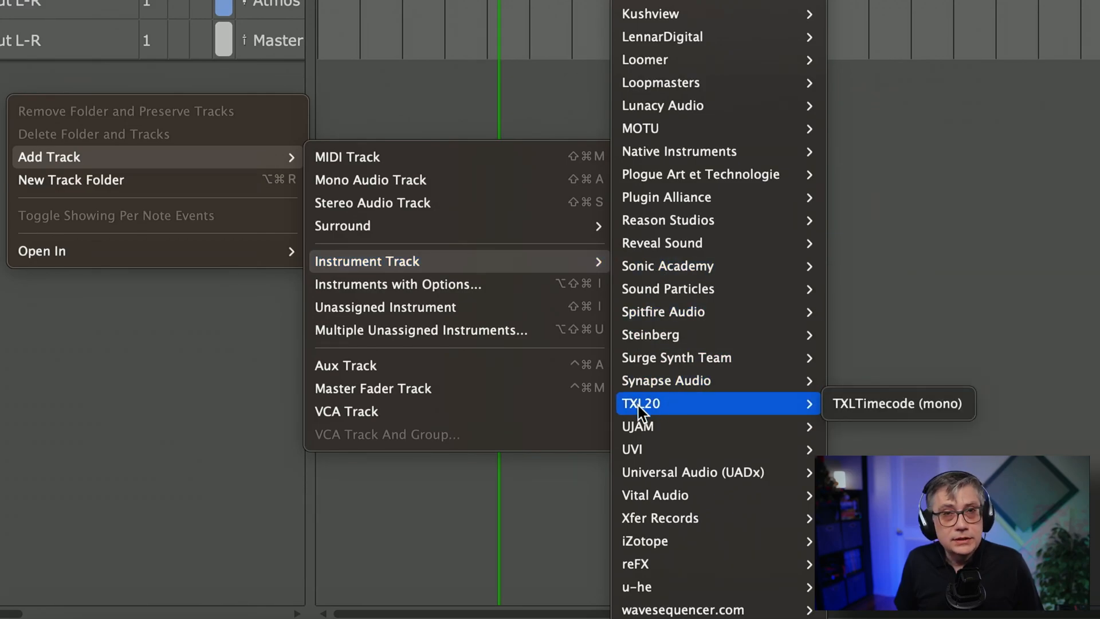
left_click(916, 405)
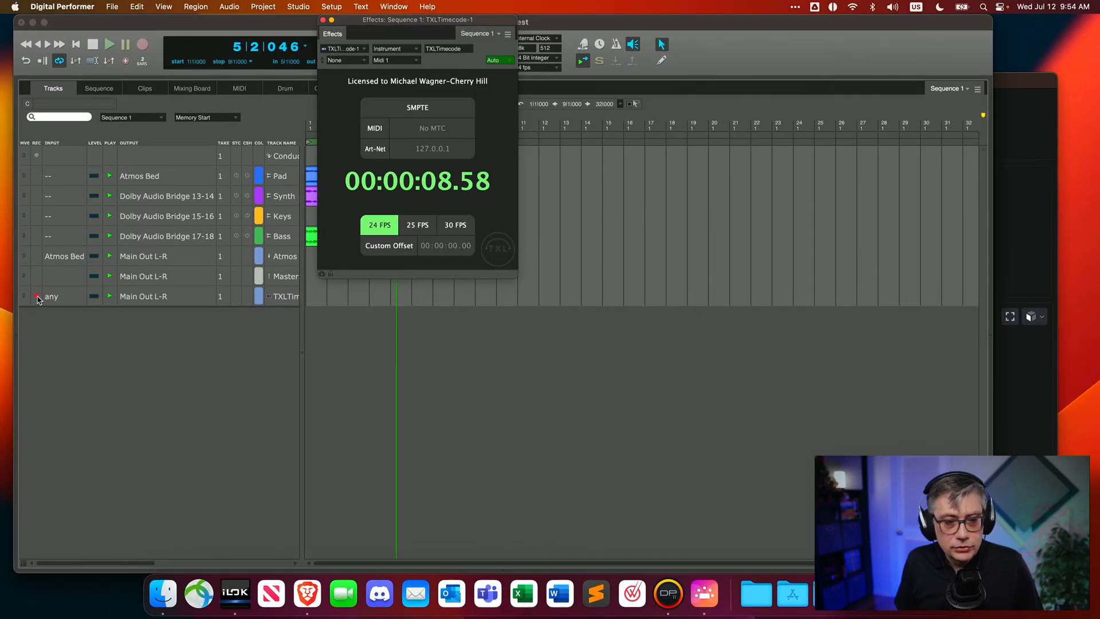
Disarm recording on the TXLTimecode track and set its output to the mono LTC bundle
left_click(36, 297)
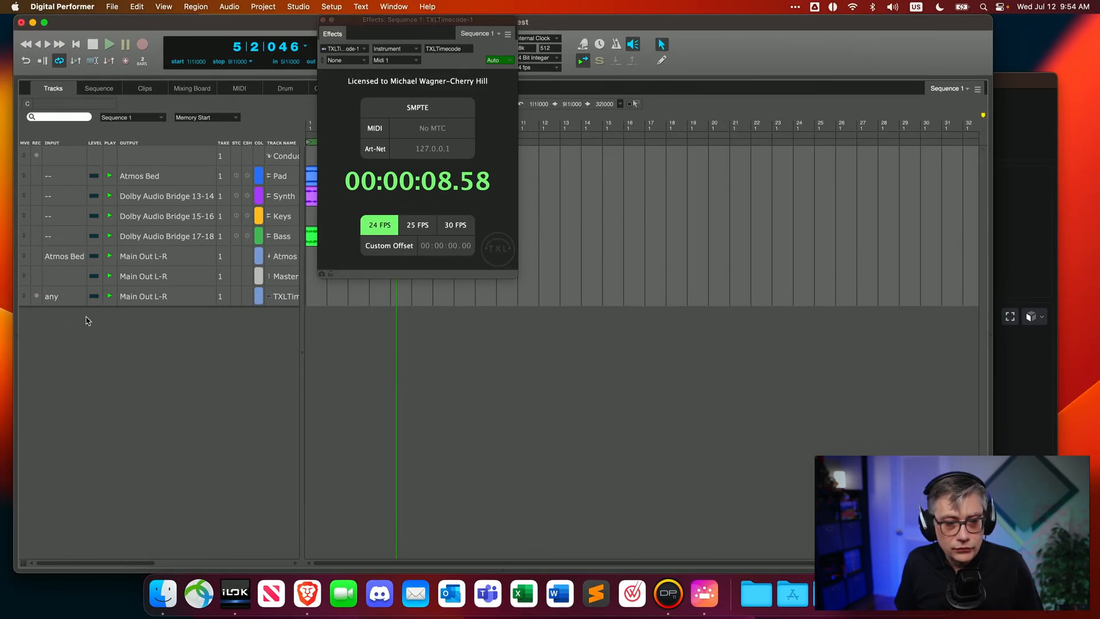
left_click(159, 297)
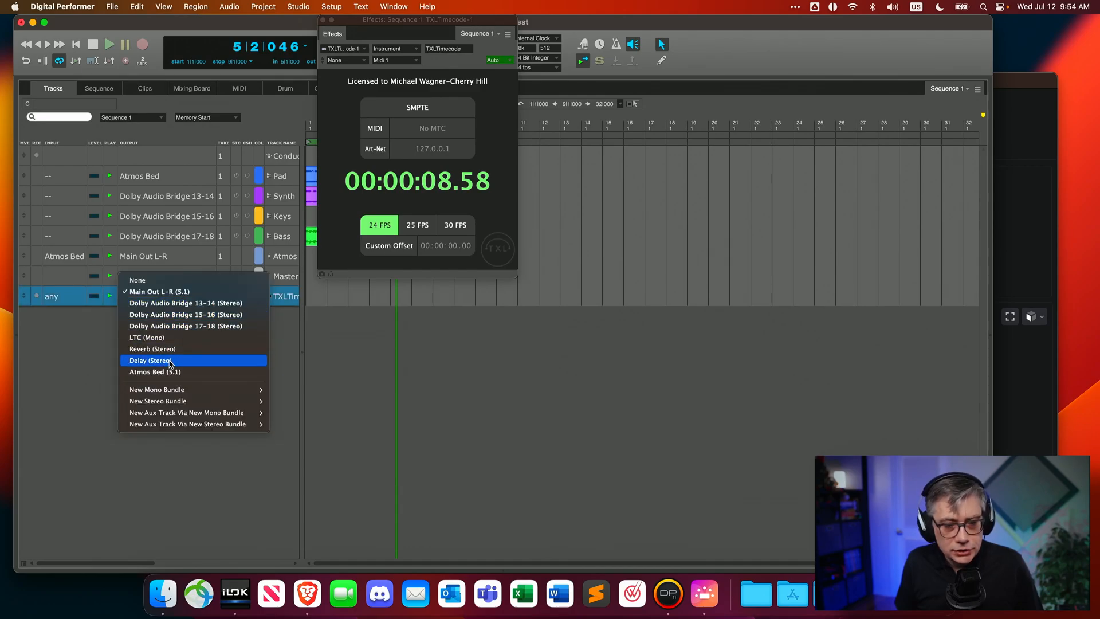
left_click(155, 339)
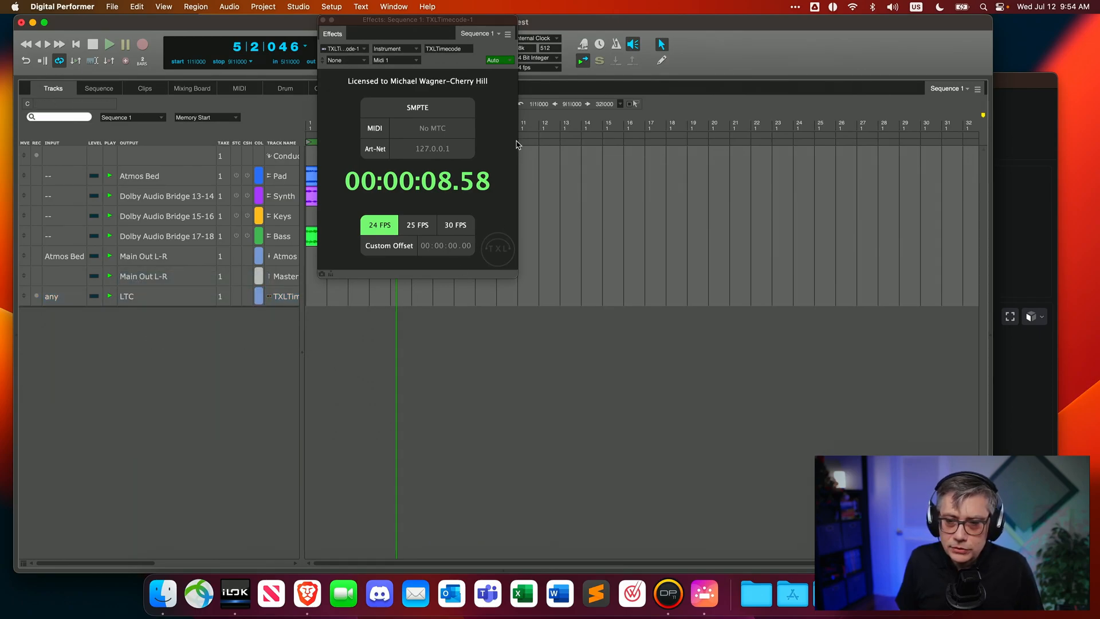
Turn on SMPTE in the TXLTimecode plug-in and play the project to check timecode sync in the Dolby Atmos Renderer
left_click(423, 110)
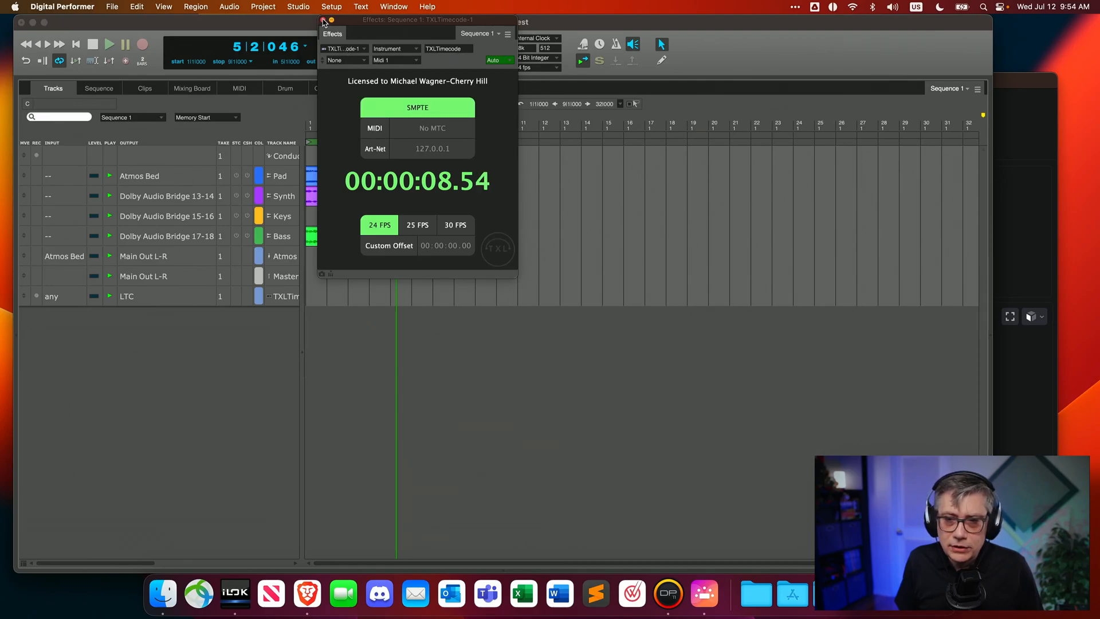
left_click_drag(386, 26, 388, 146)
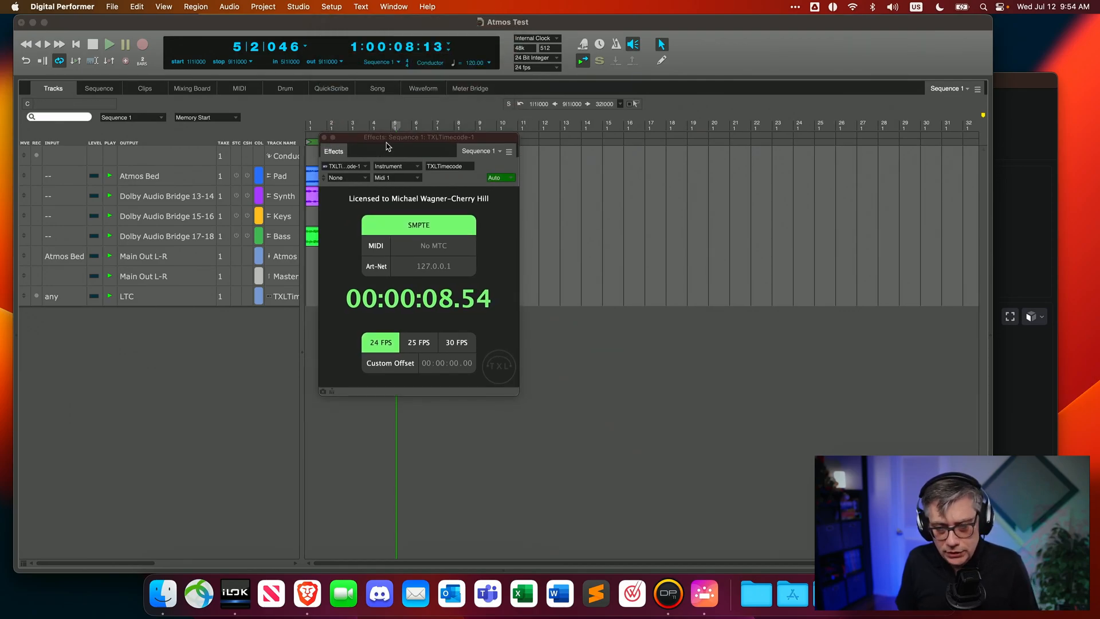
key("space")
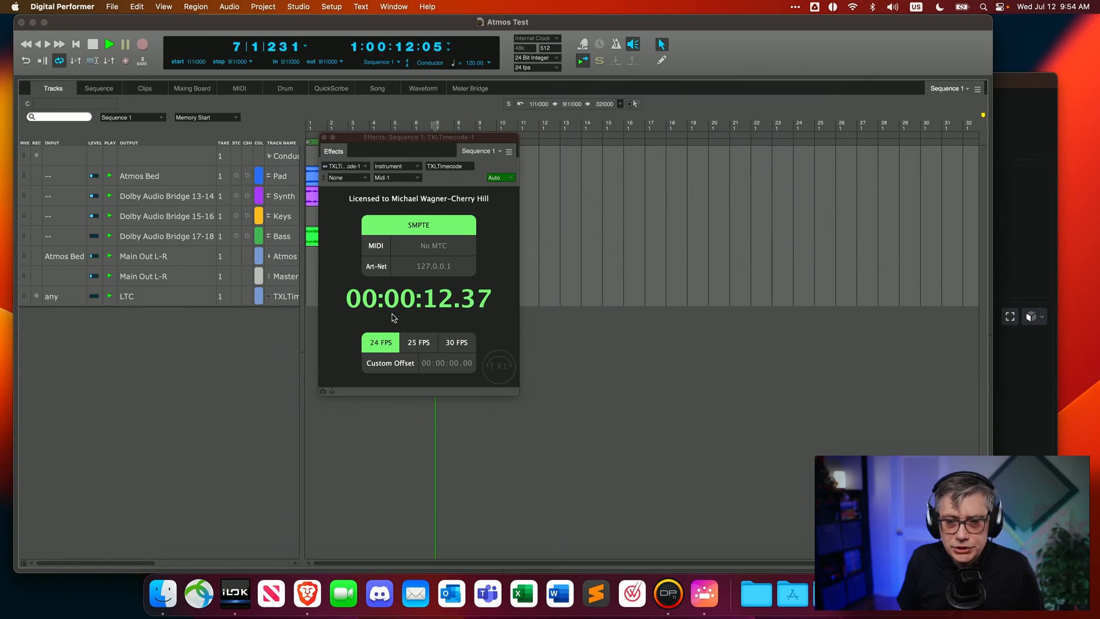
left_click(1030, 86)
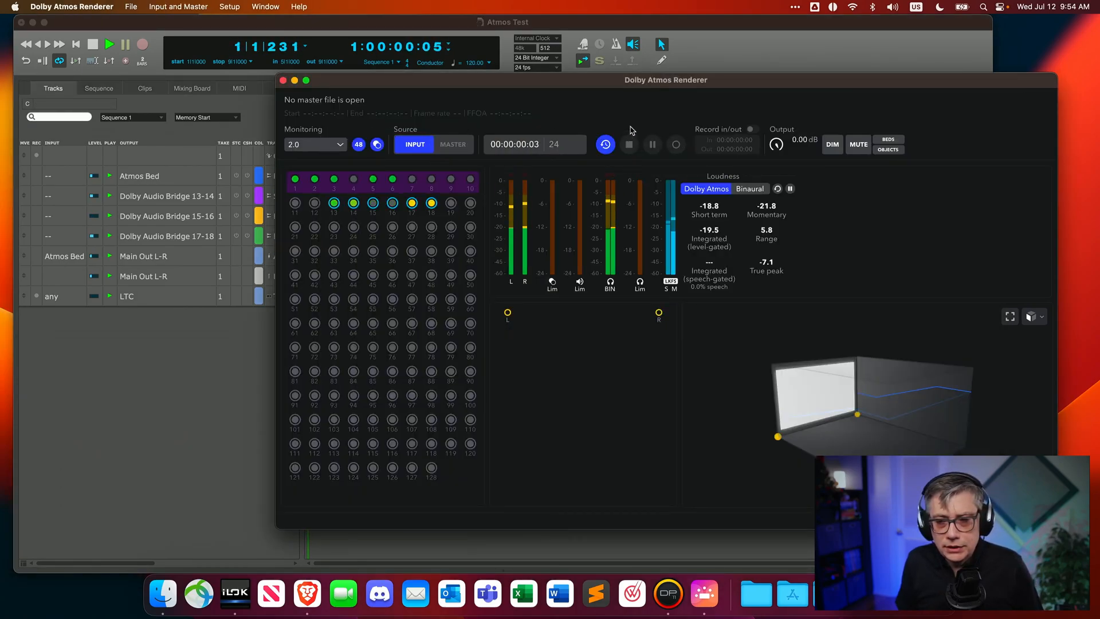
left_click(159, 374)
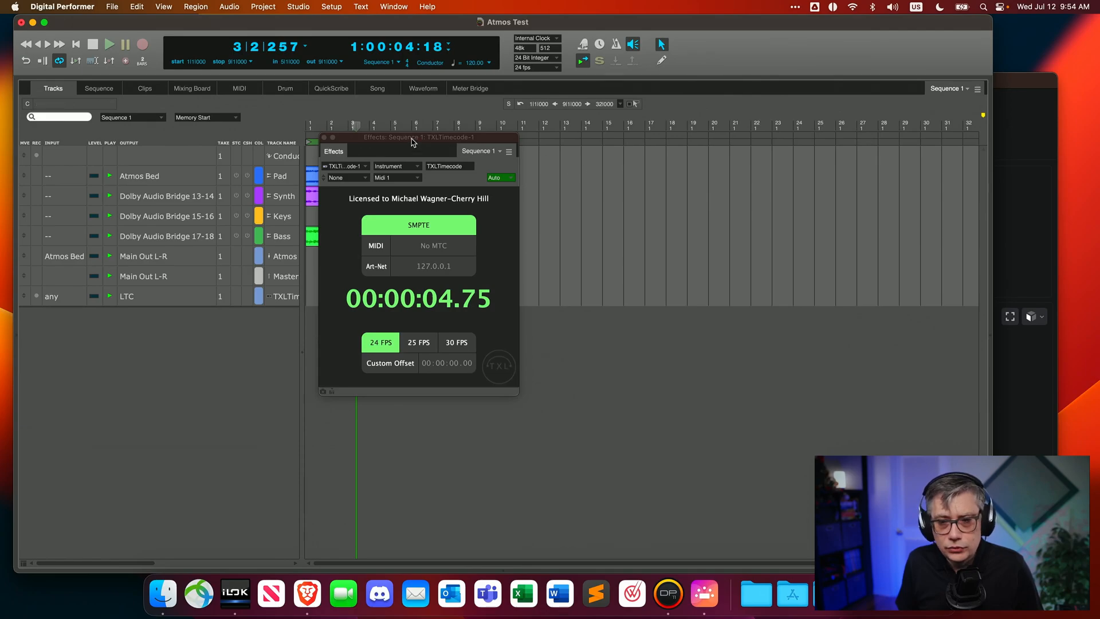
left_click_drag(413, 142, 230, 197)
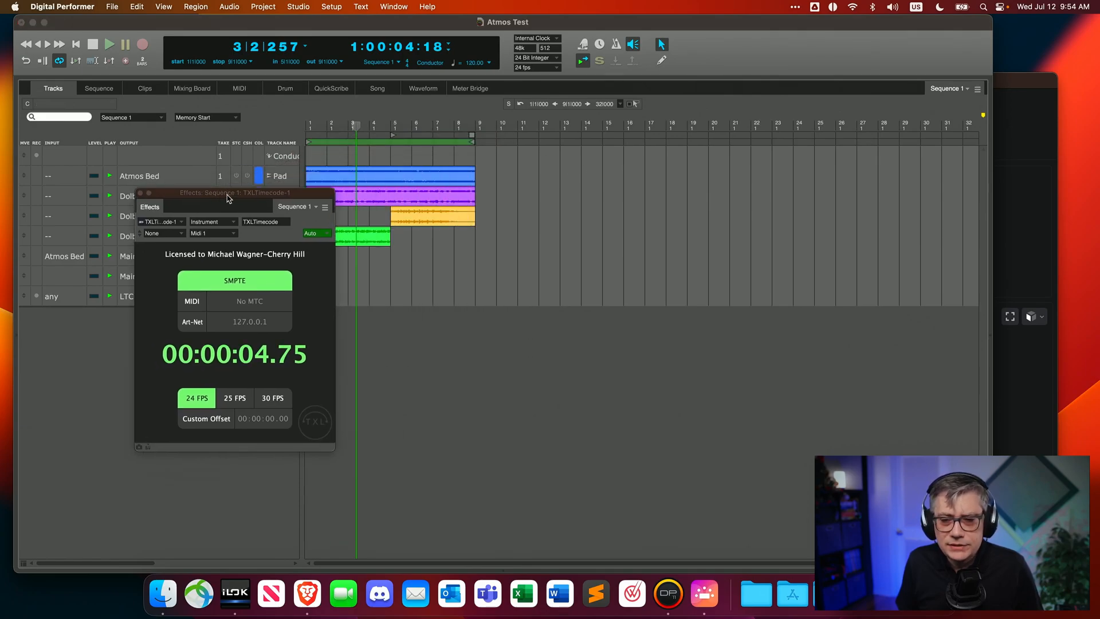
left_click(1005, 80)
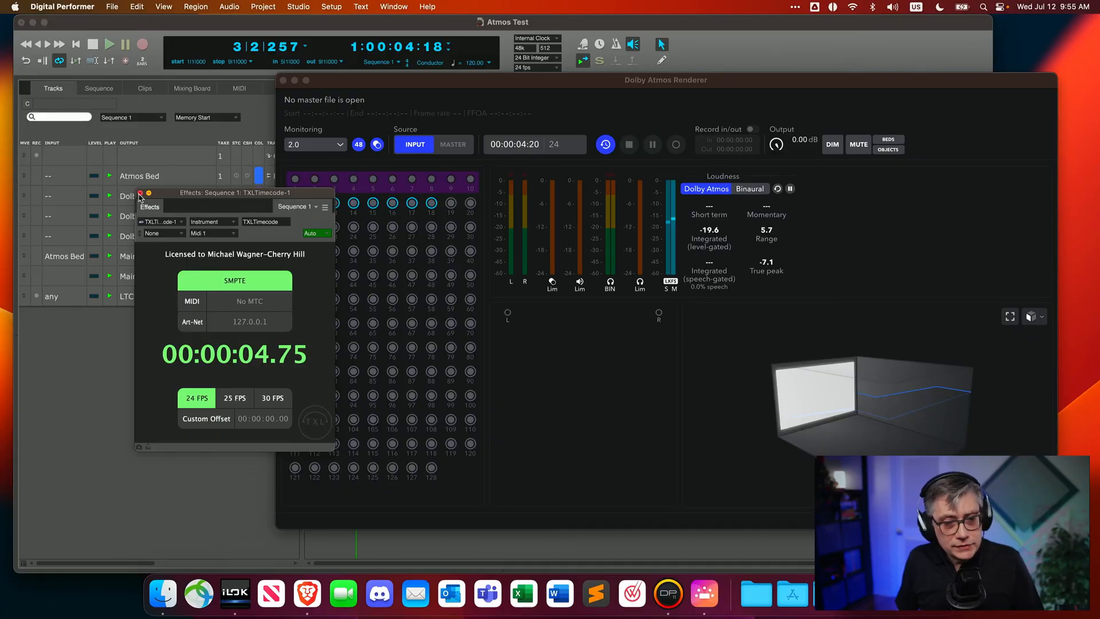
Close the TXLTimecode plug-in window and delete its instrument track
left_click(140, 193)
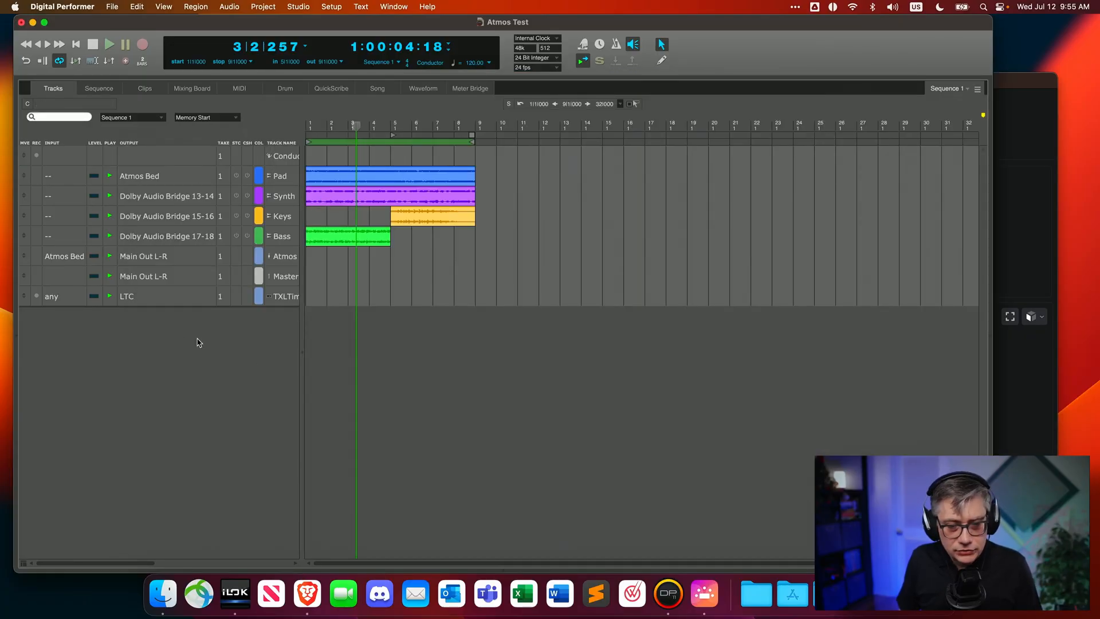
right_click(150, 299)
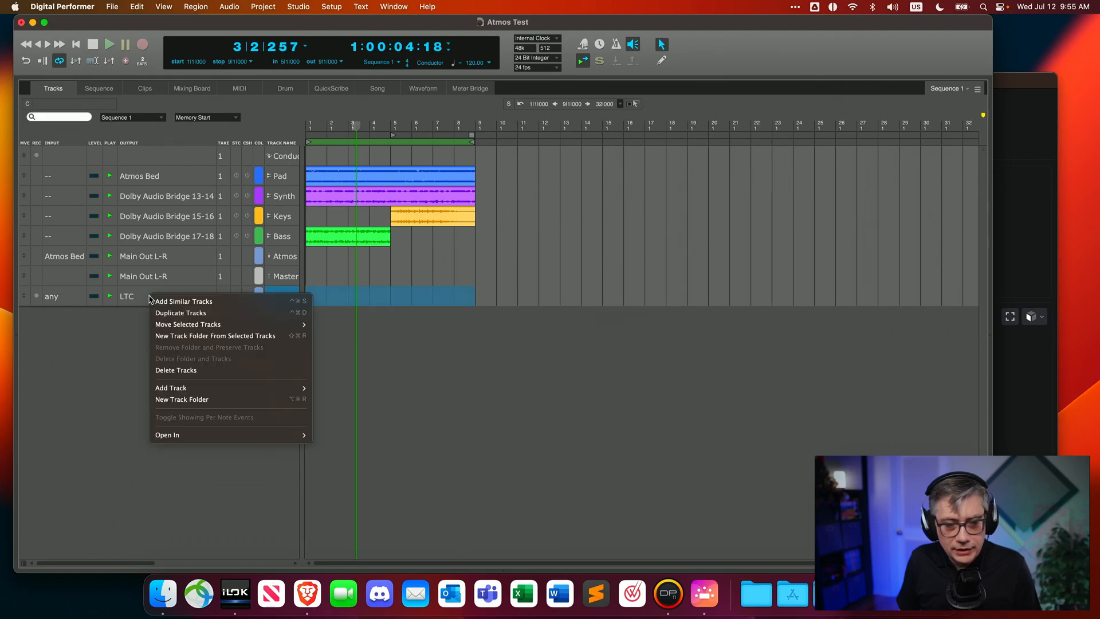
left_click(189, 372)
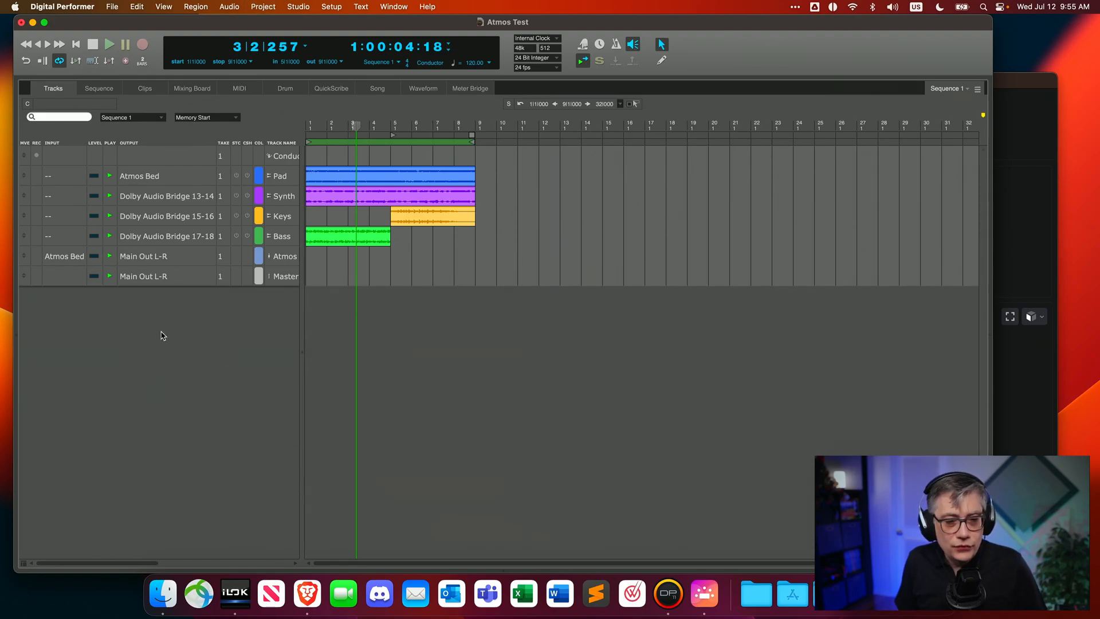
Add a mono audio track with its input set to None and its output set to the mono LTC bundle
right_click(130, 312)
mouse_move(174, 339)
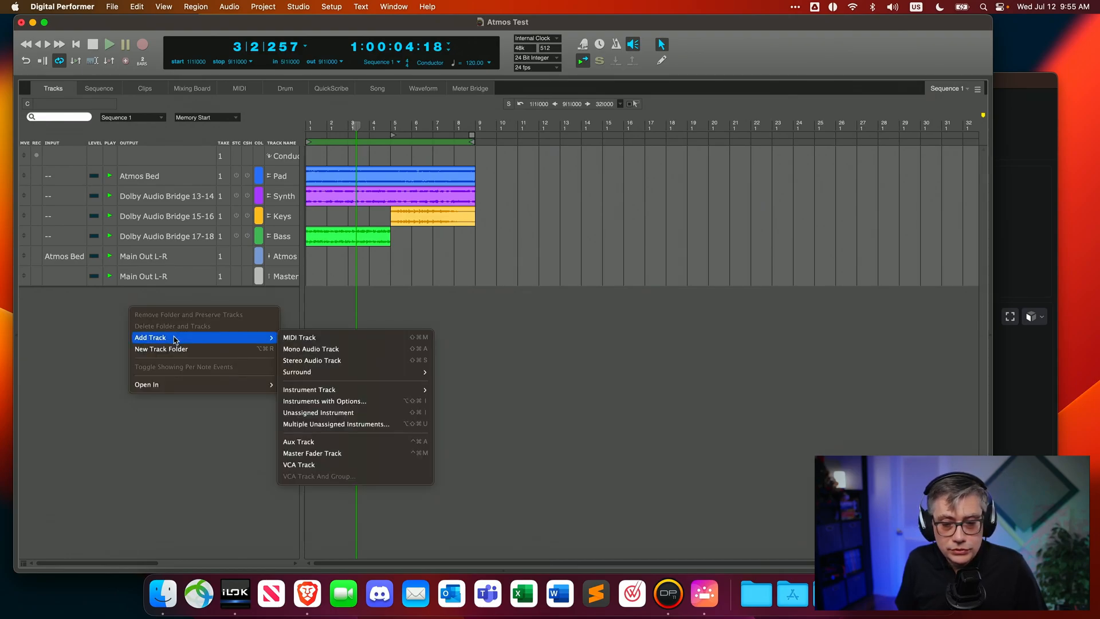
left_click(324, 350)
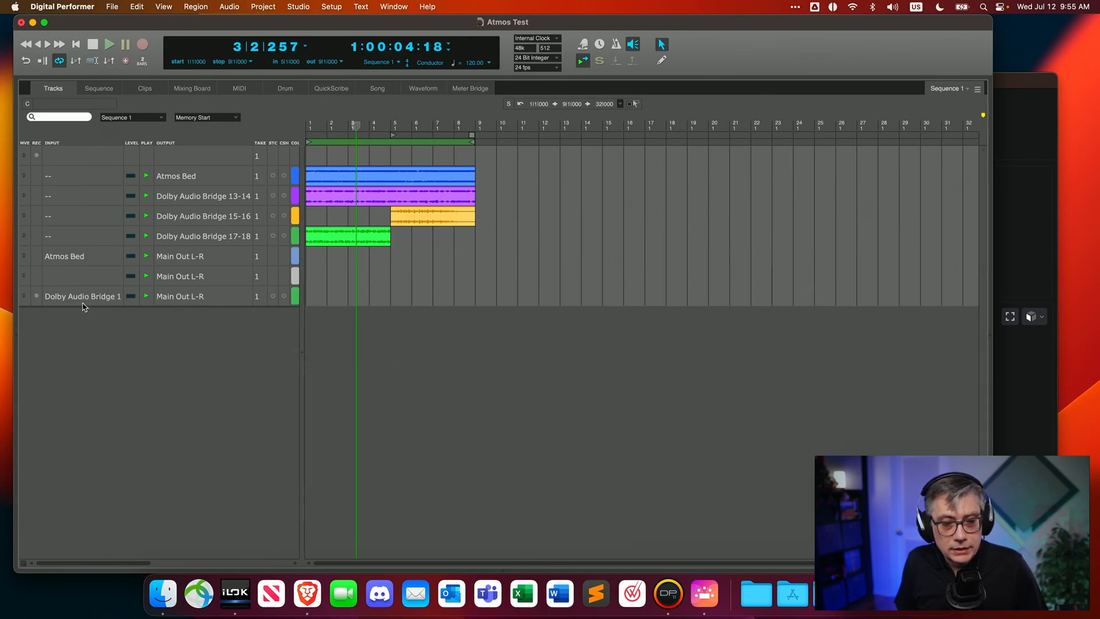
left_click(63, 298)
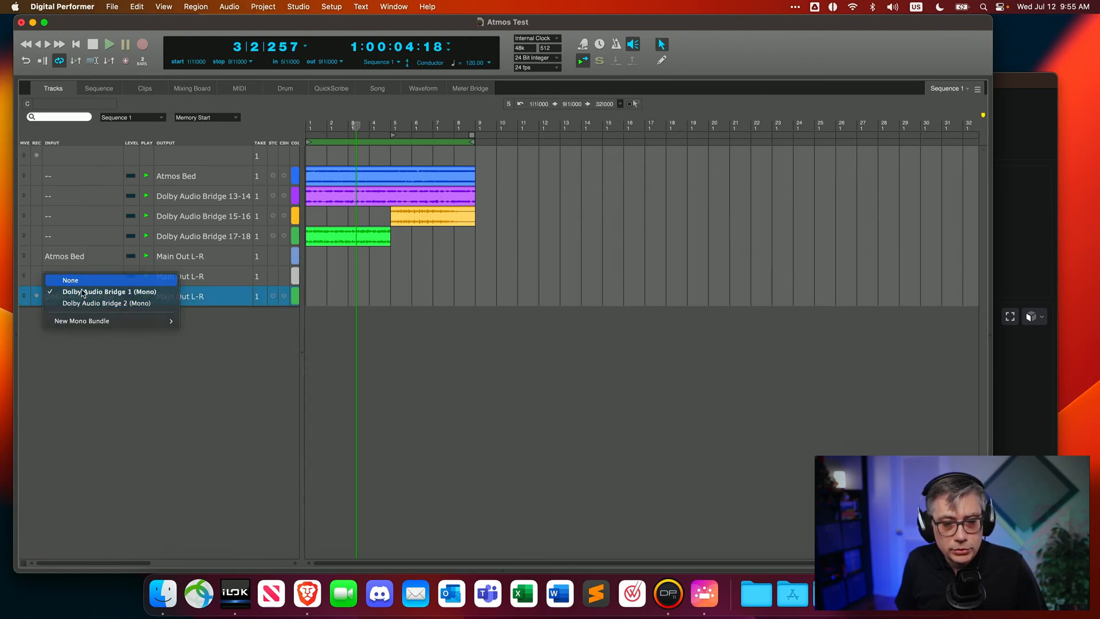
left_click(72, 282)
left_click(128, 299)
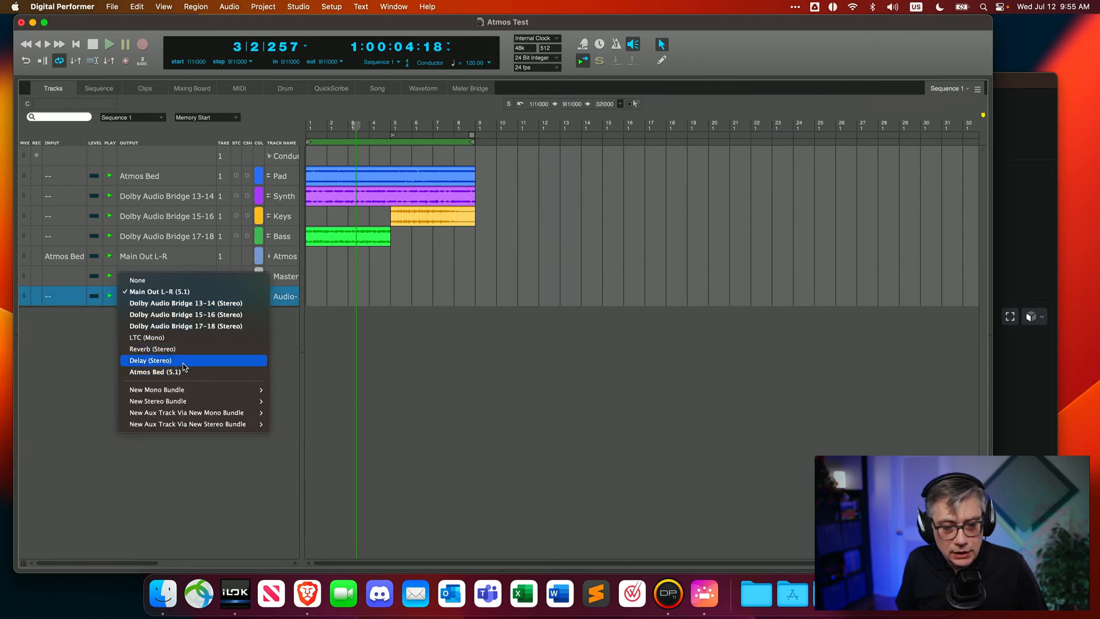
left_click(171, 340)
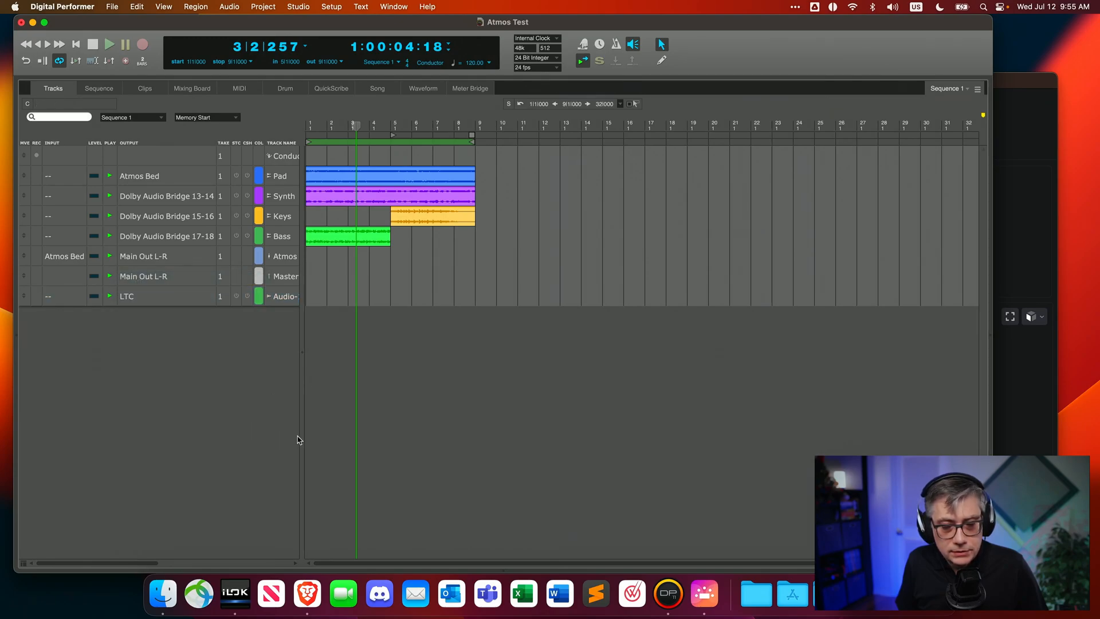
Rename the new mono audio track as LTC in the Sequence view
left_click(98, 89)
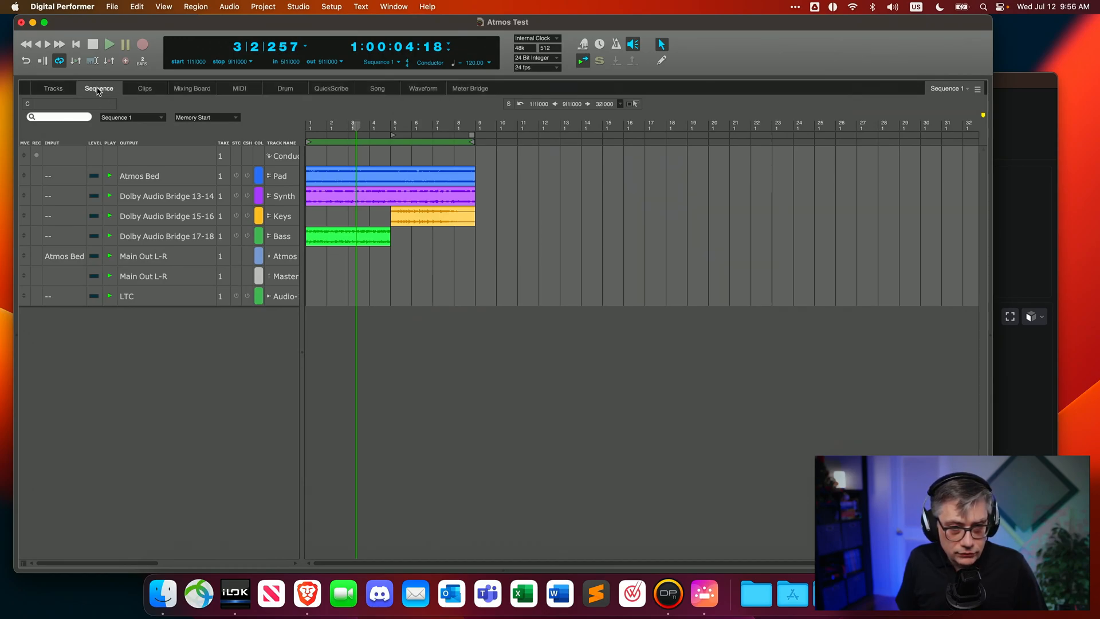
right_click(43, 458)
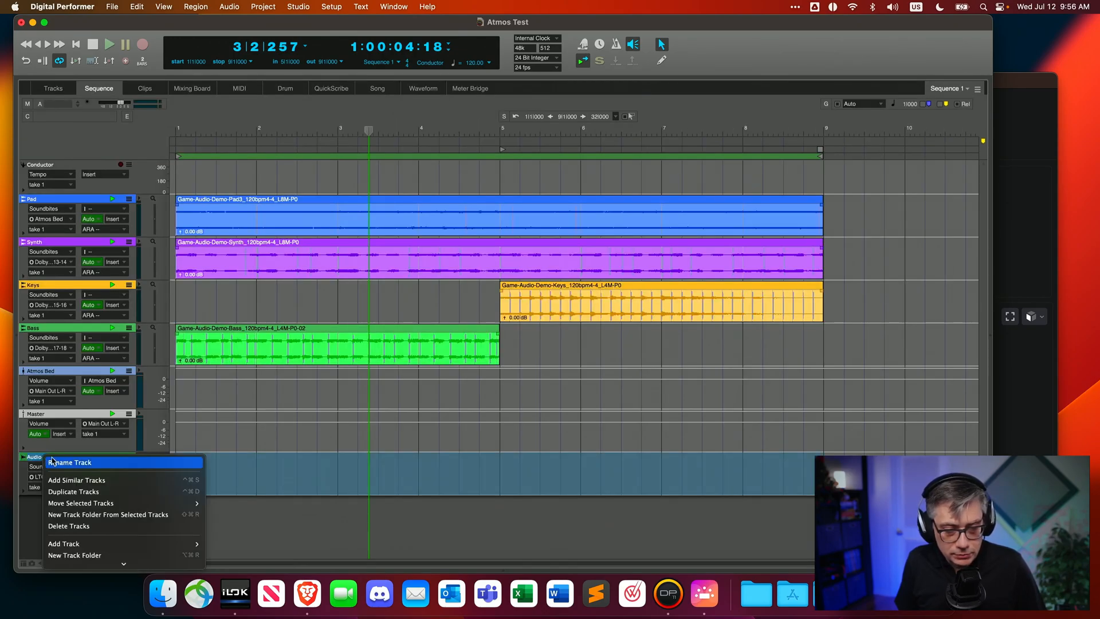
left_click(81, 465)
type("LTC")
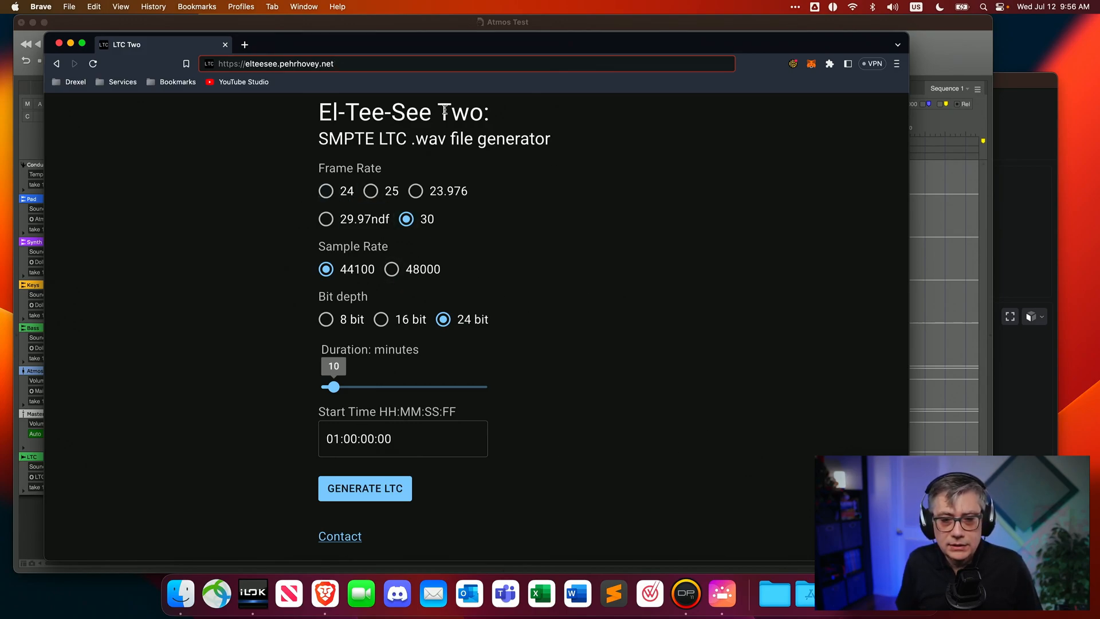
In the El-Tee-See Two generator in Brave, set frame rate 24 and sample rate 48000, checking them against the project's settings
left_click(325, 192)
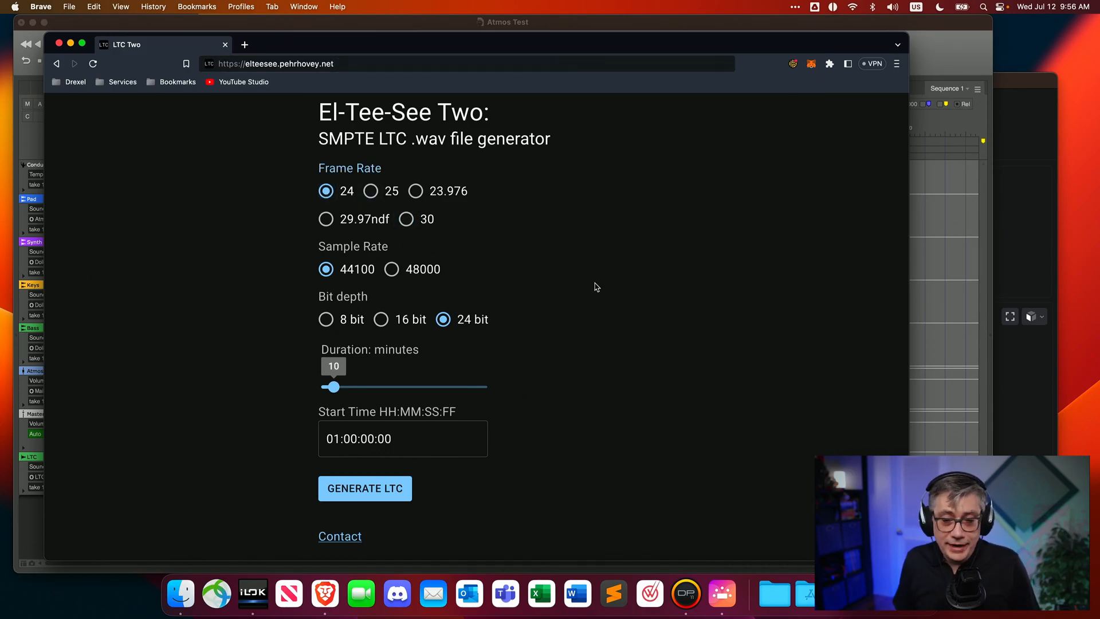
left_click(414, 270)
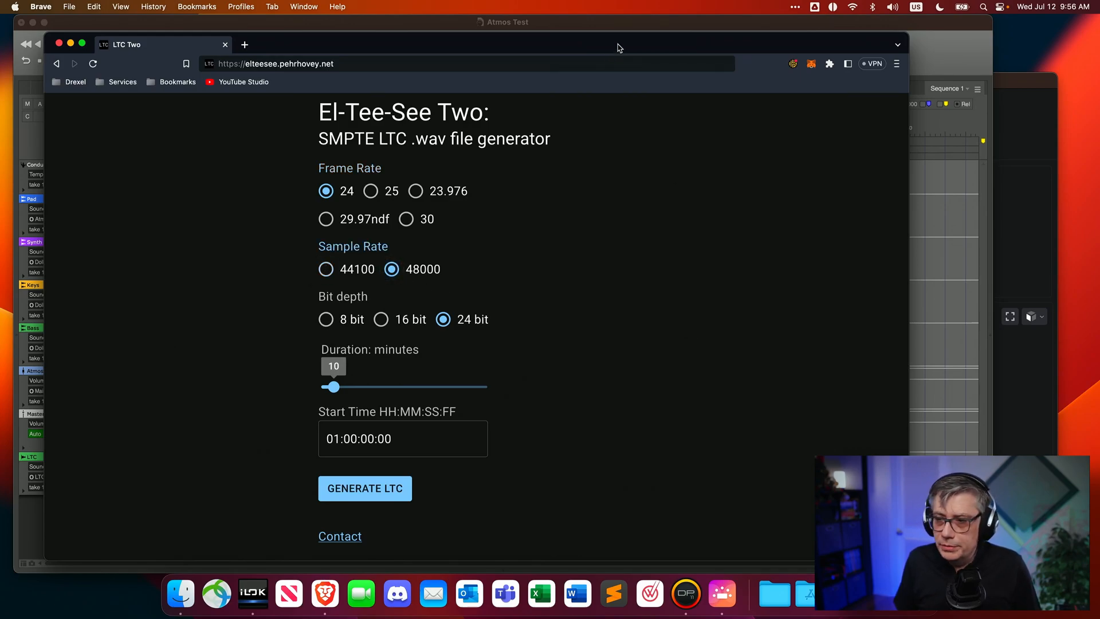
left_click_drag(619, 49, 668, 103)
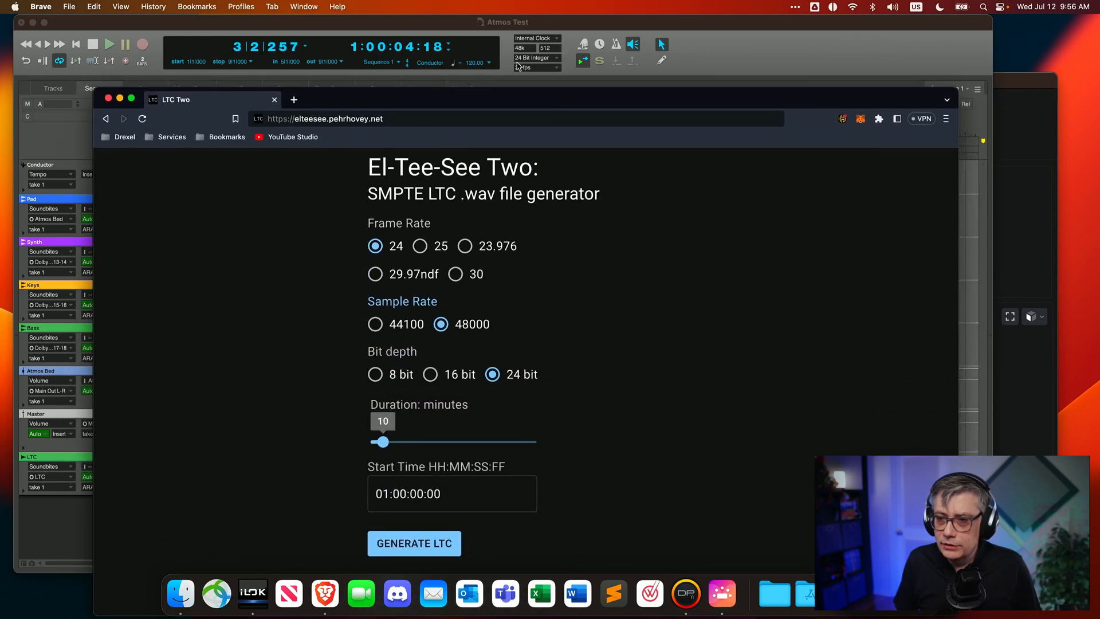
left_click_drag(586, 101, 551, 30)
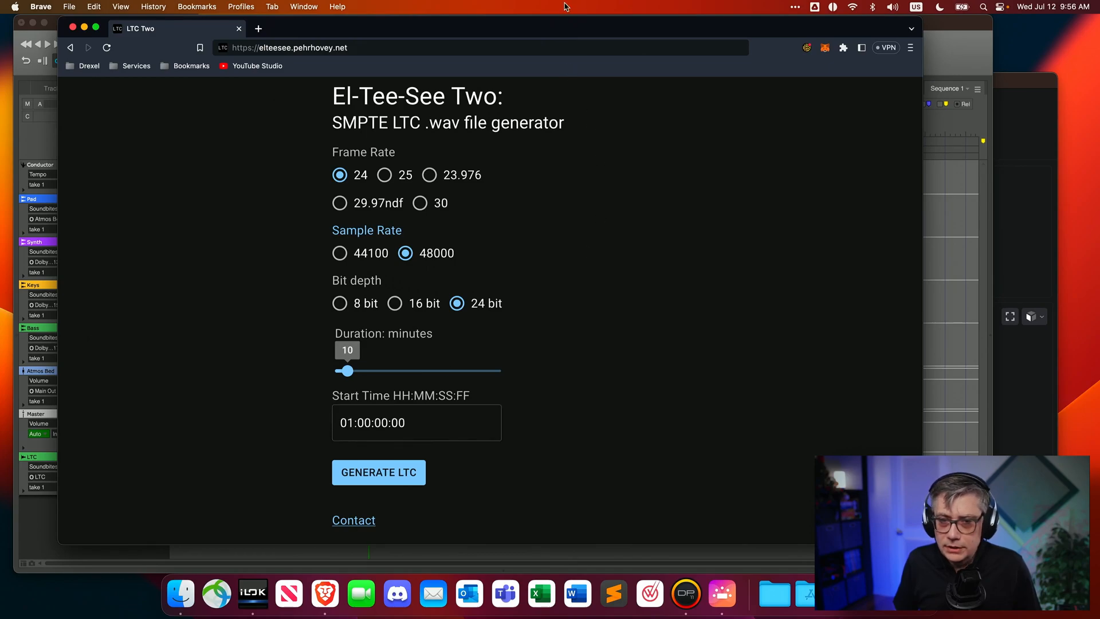
left_click_drag(565, 25, 585, 205)
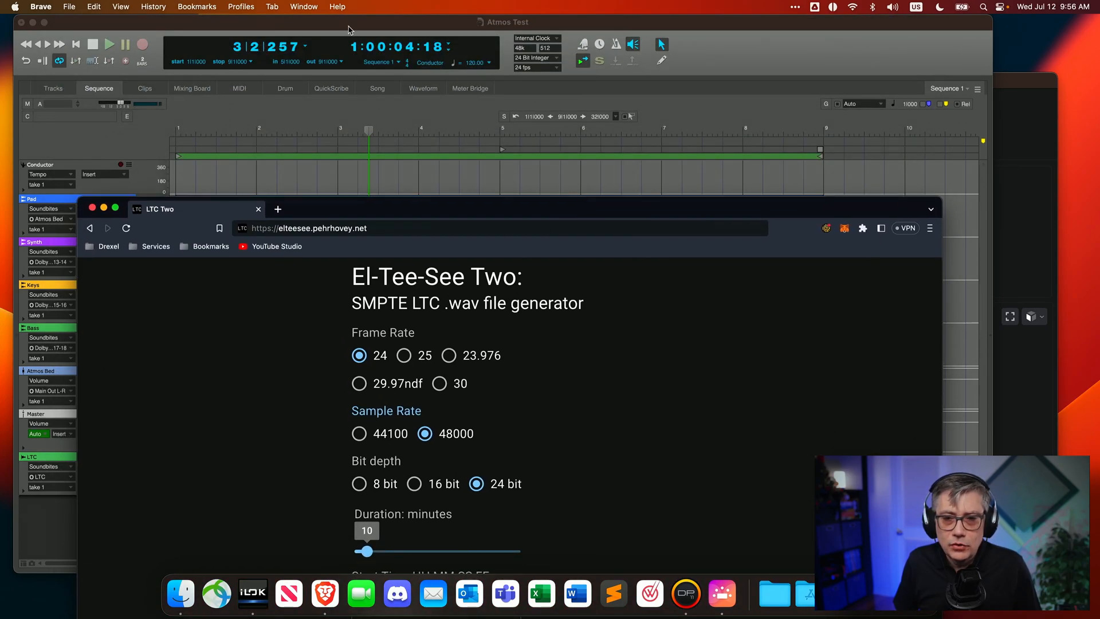
left_click_drag(503, 212, 467, 42)
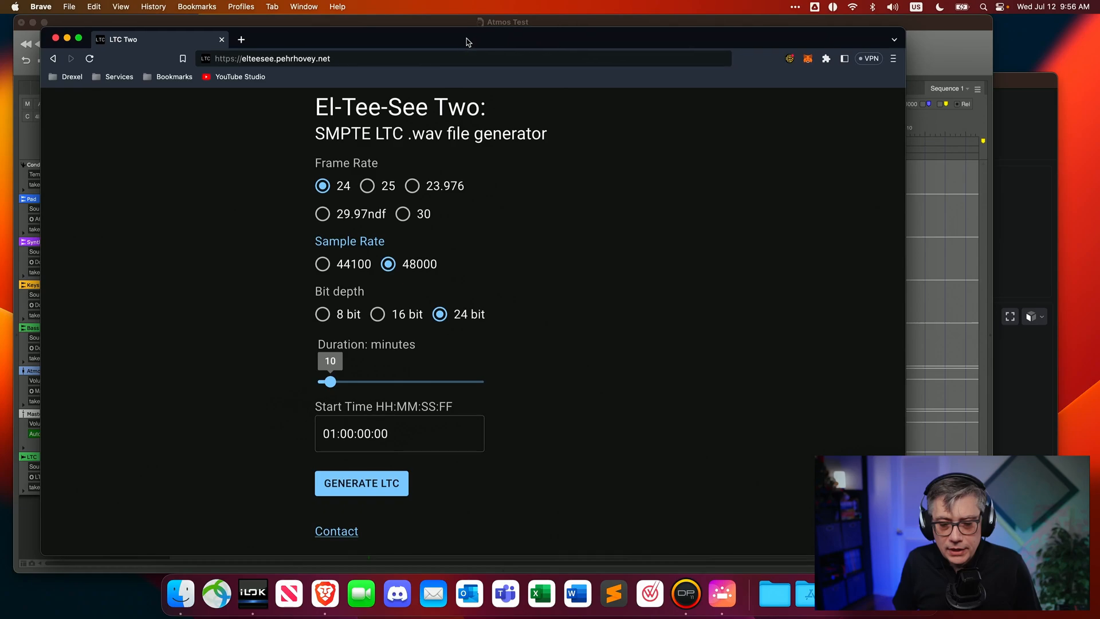
Set the LTC start time to 00:00:00:00 and generate the timecode file
left_click(335, 435)
key("BackSpace")
type("0")
left_click(186, 429)
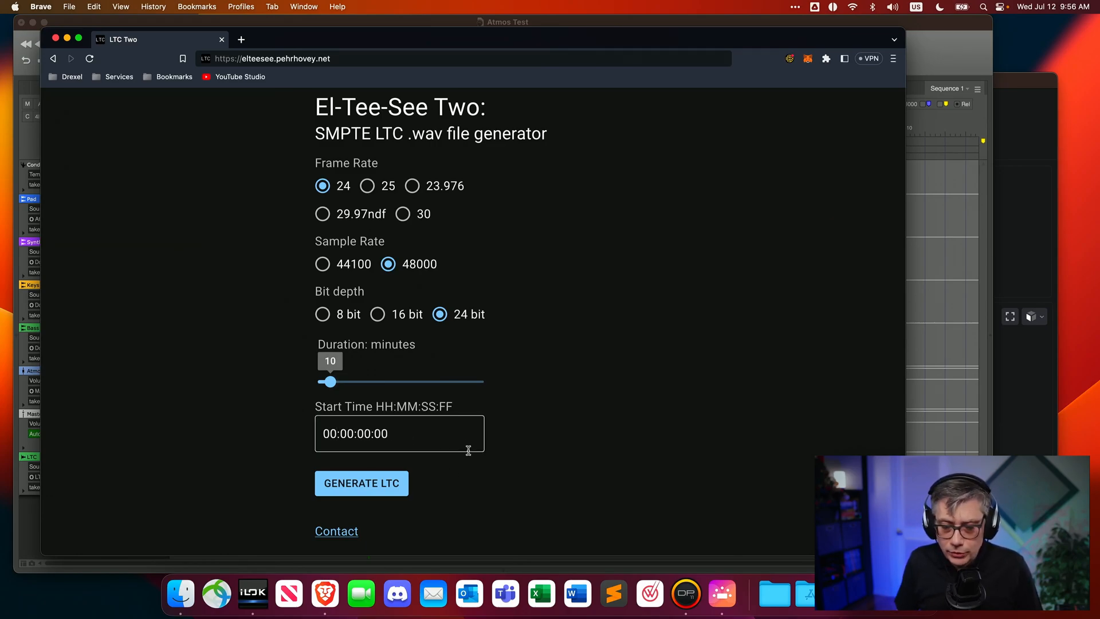
left_click(361, 484)
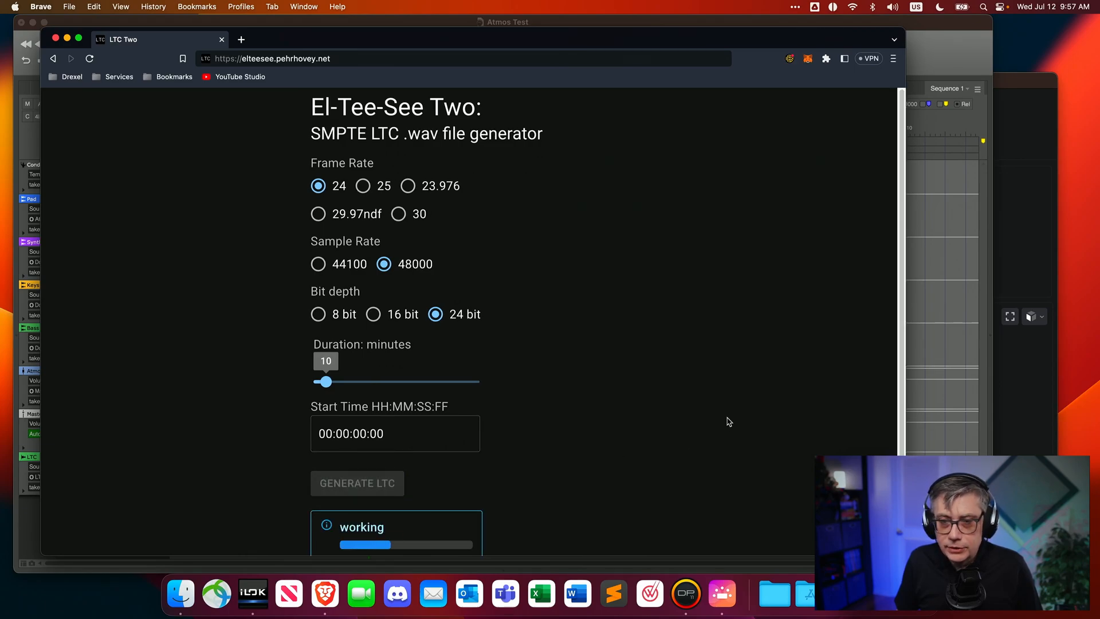
Download the generated LTC zip file to the Desktop and minimise the browser window
left_click_drag(527, 44, 529, 32)
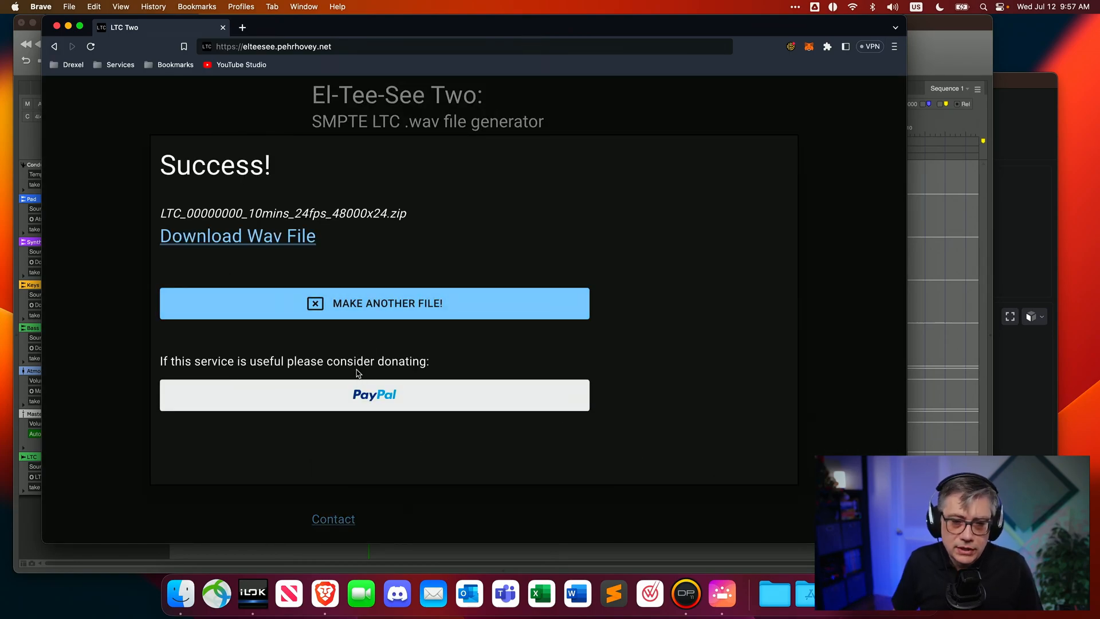
left_click(256, 241)
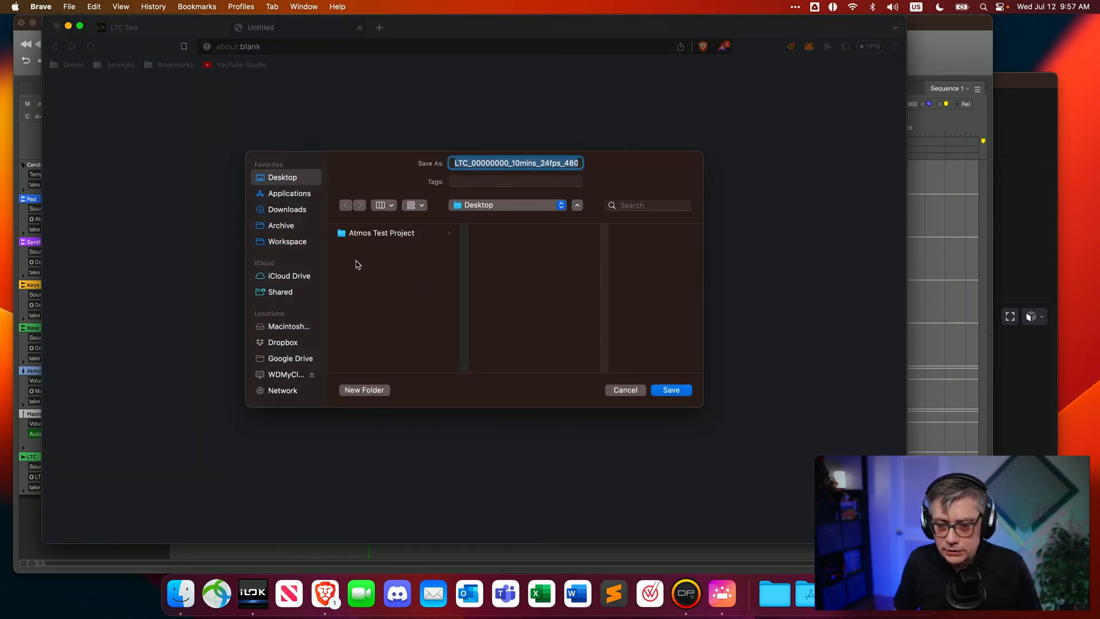
left_click(682, 394)
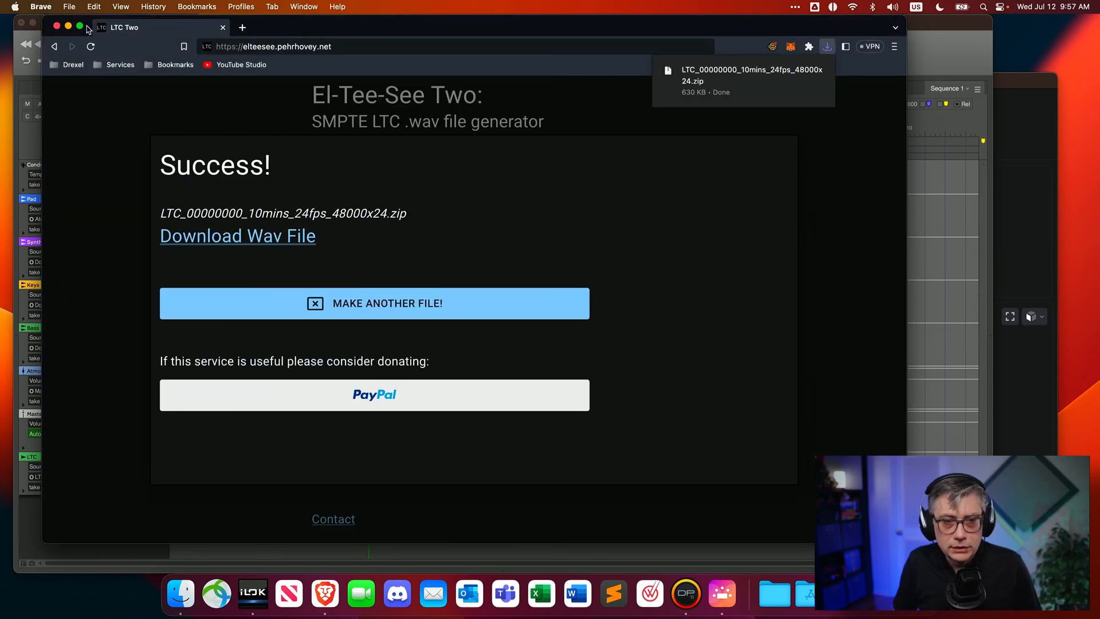
left_click(68, 27)
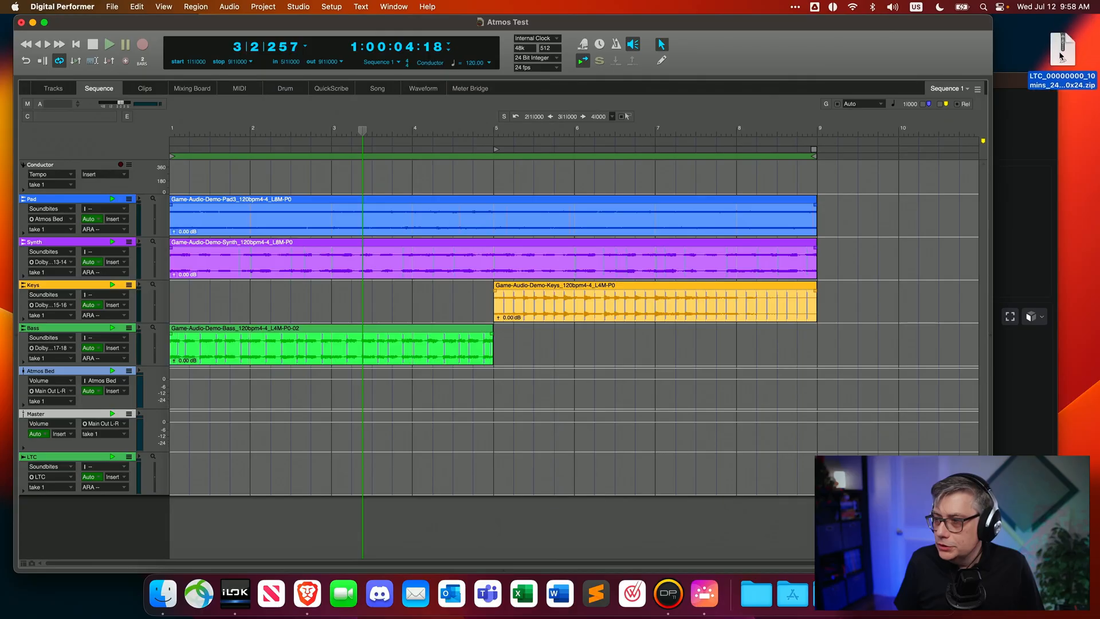
Extract the downloaded LTC zip and place its WAV file at the start of the LTC track in Digital Performer
left_click(1043, 42)
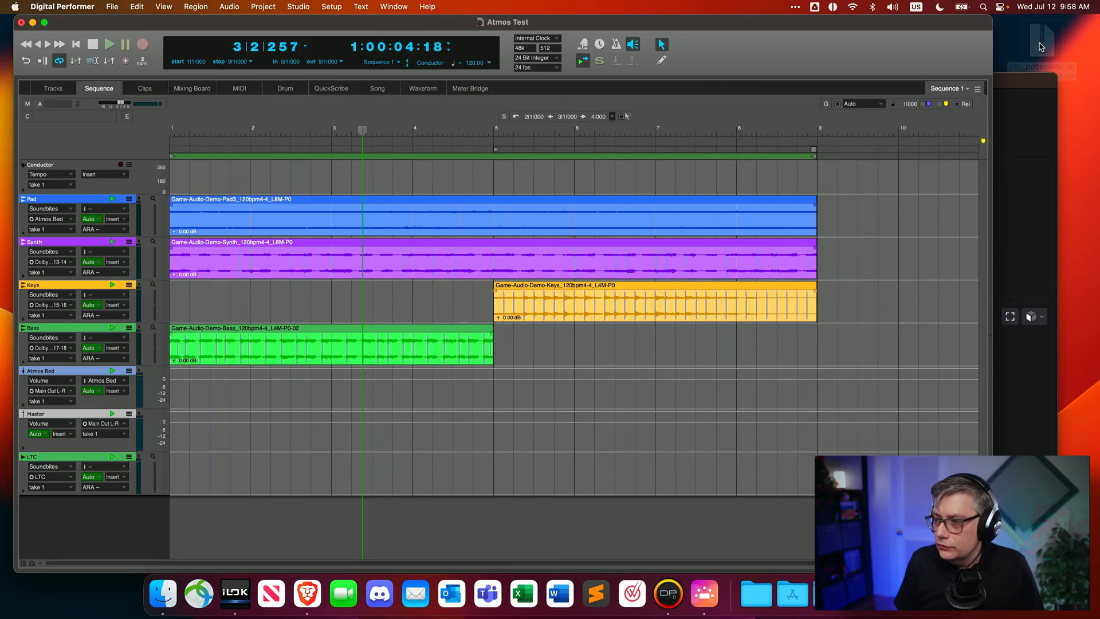
double_click(1043, 42)
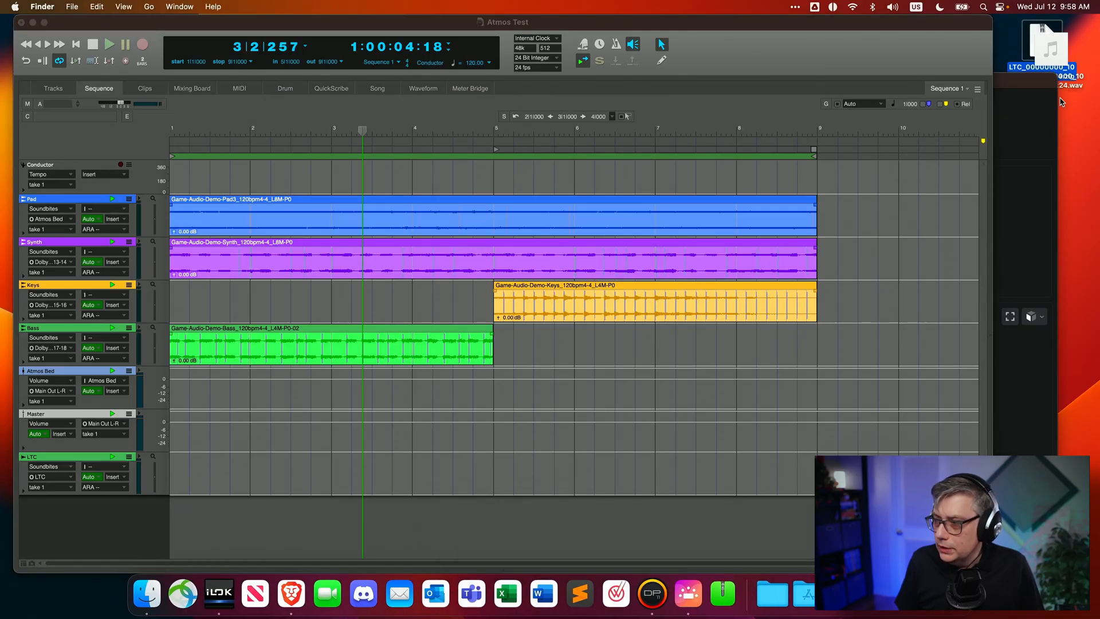
left_click_drag(1061, 50, 186, 473)
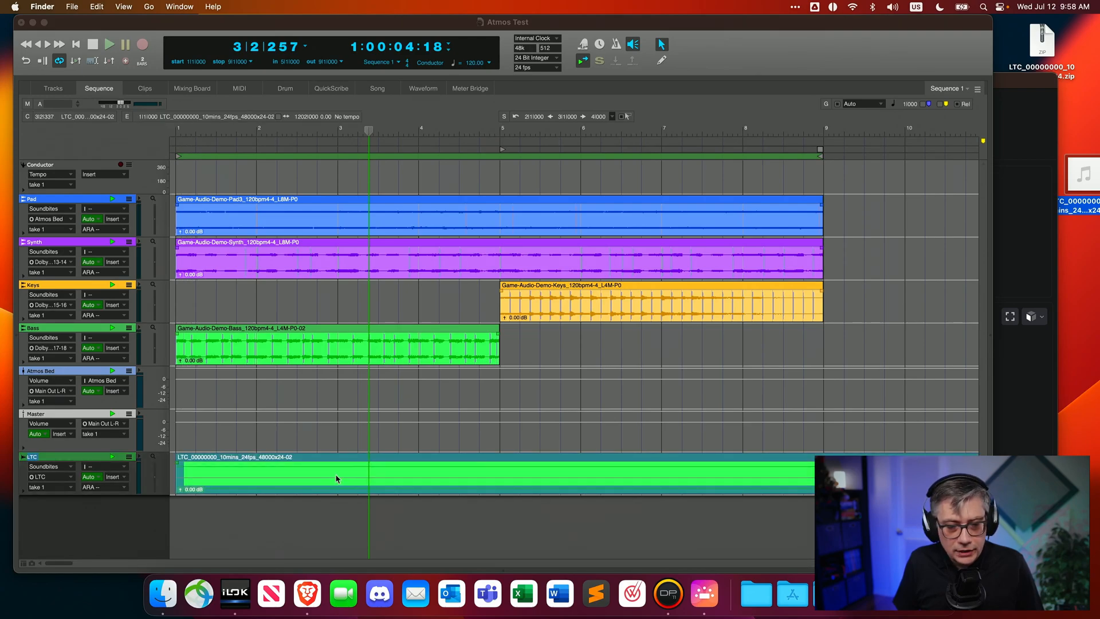
left_click(362, 482)
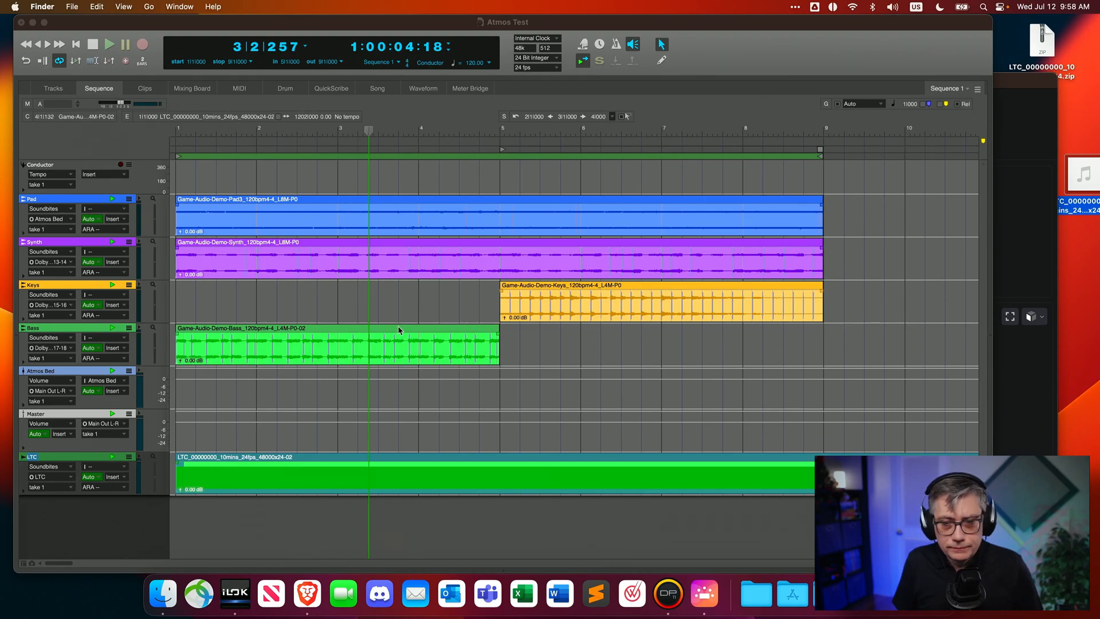
Play the project, stop it, and compare its timecode and transport with the Dolby Atmos Renderer
left_click(352, 32)
key("space")
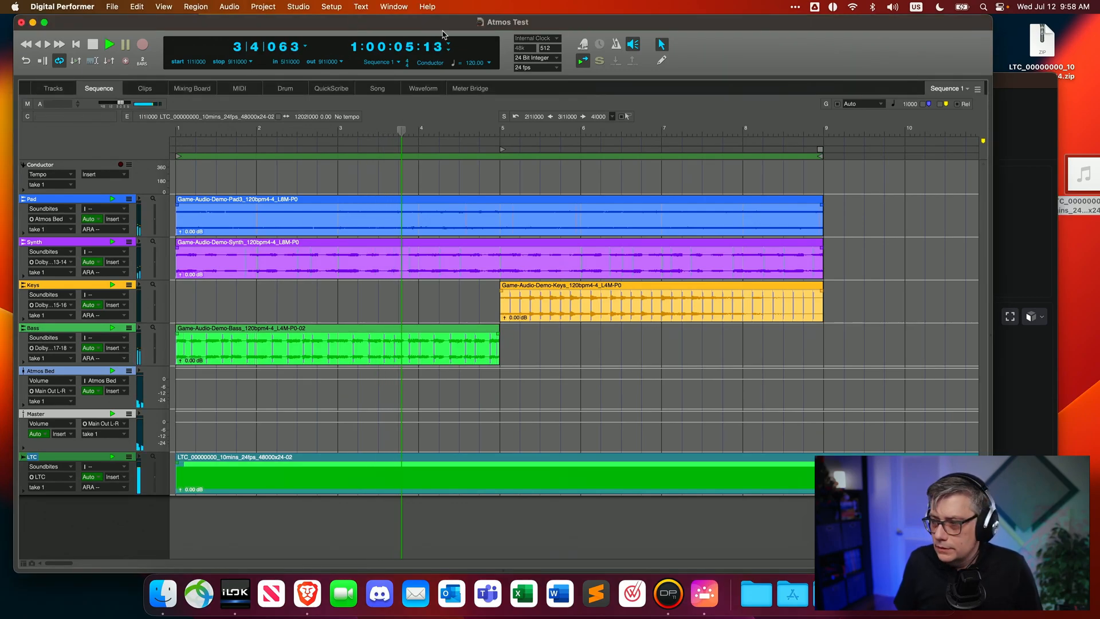
left_click(1018, 82)
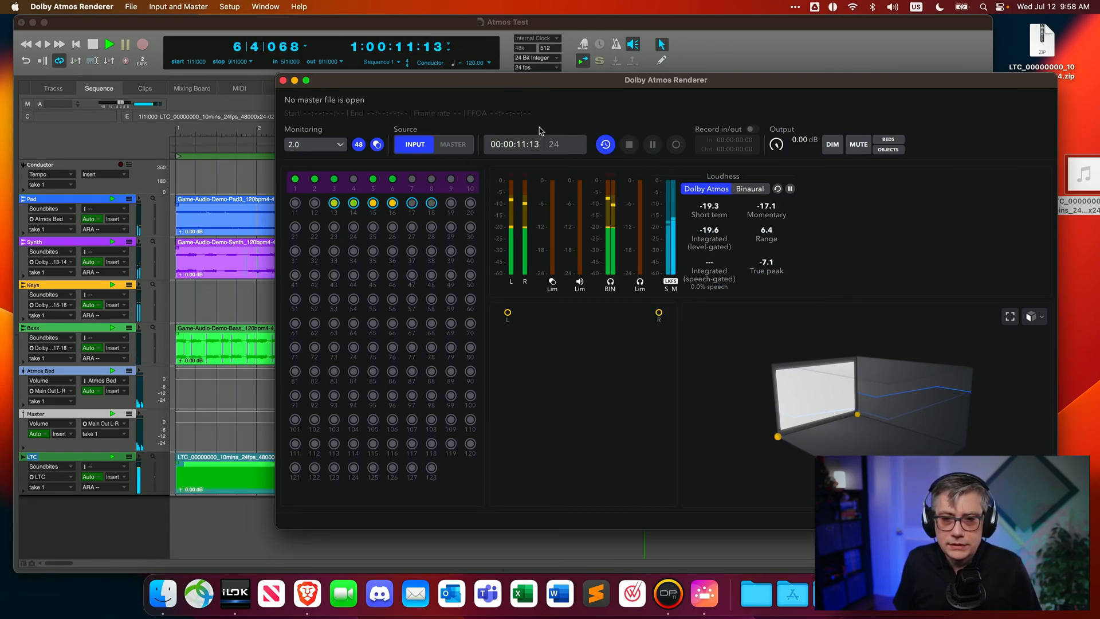
left_click(353, 32)
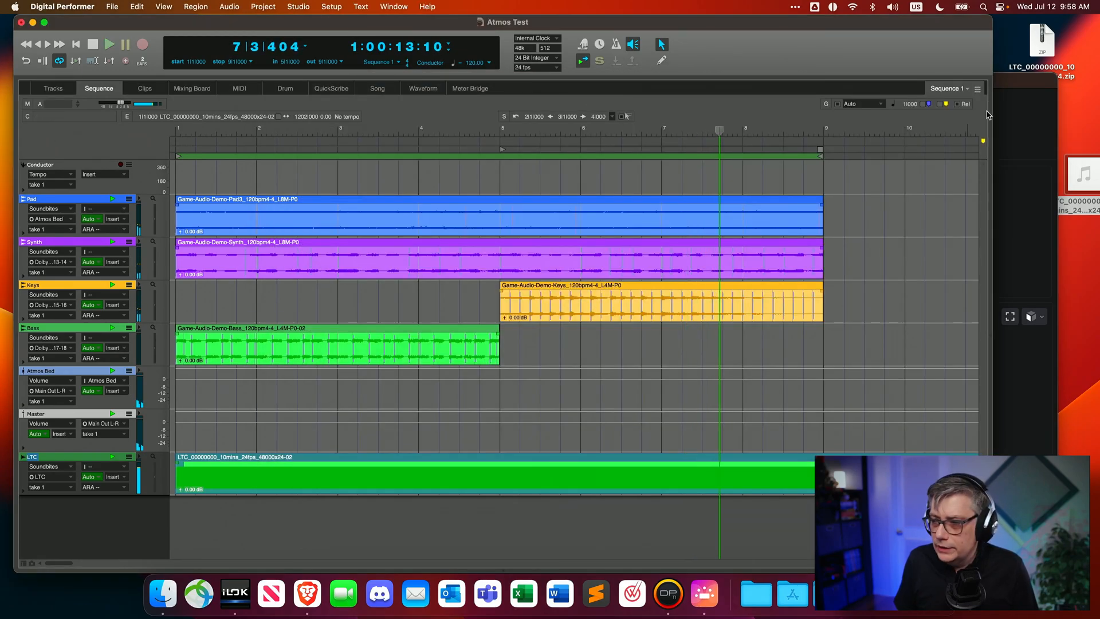
left_click(1002, 83)
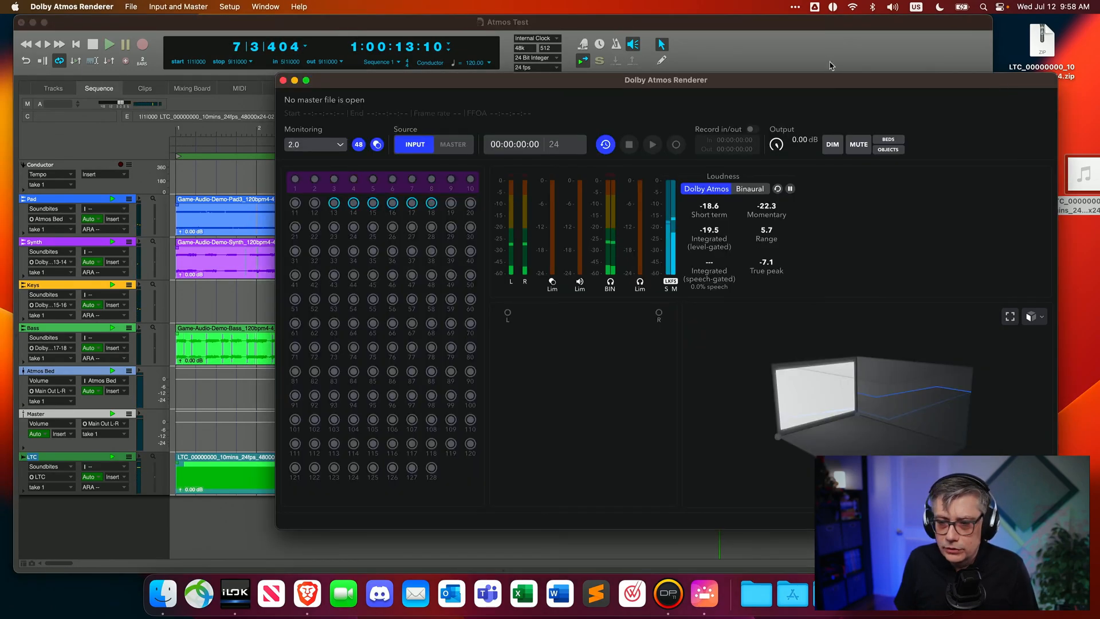
left_click(325, 23)
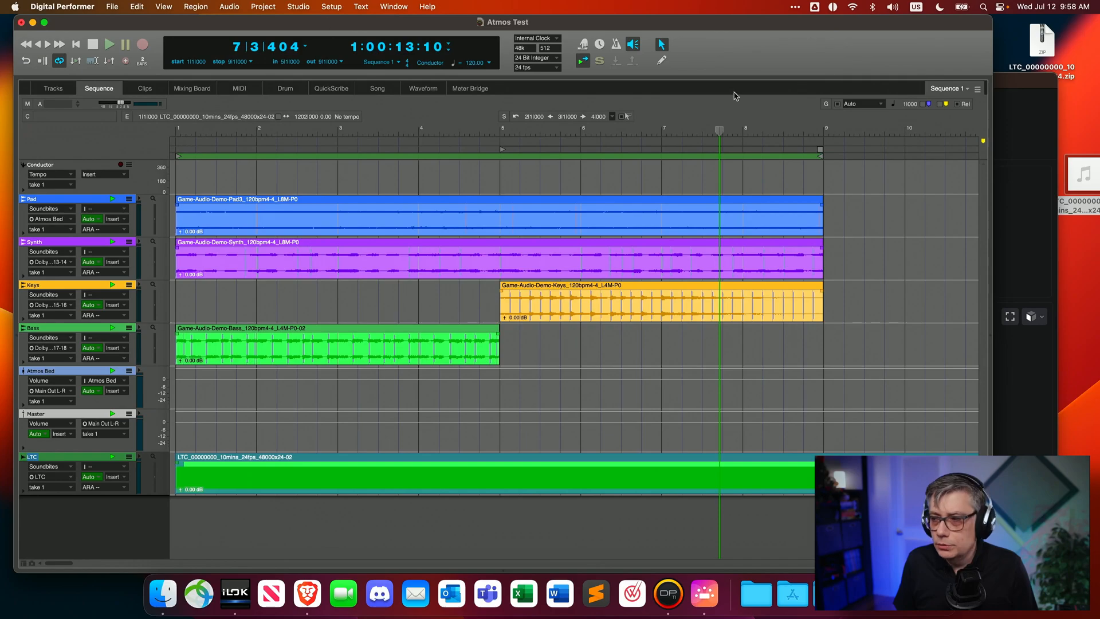
left_click(1009, 87)
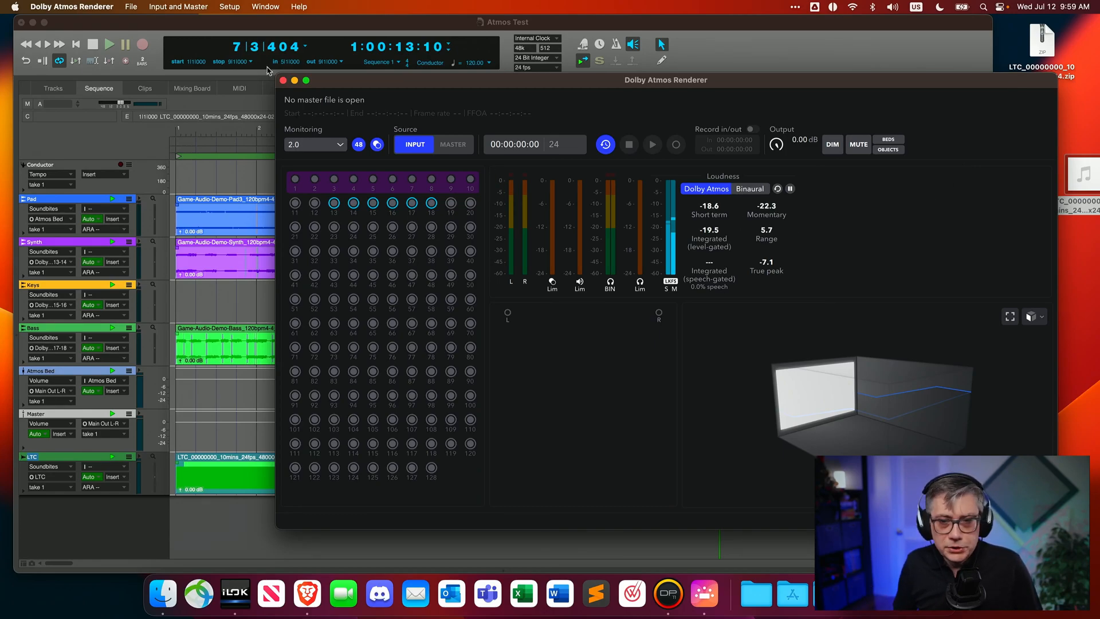
left_click(208, 36)
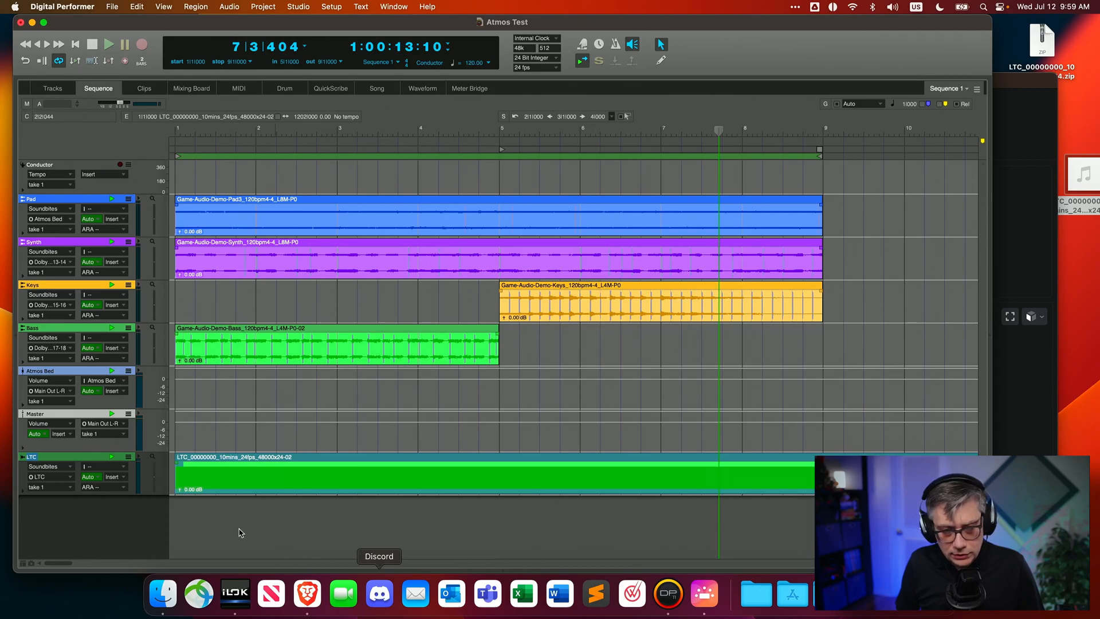
During playback, move the Synth's object pair 13-14 to about Y -48, Z 28 in Dolby Atmos Music Panner, increase its size, and close the panner
left_click(197, 91)
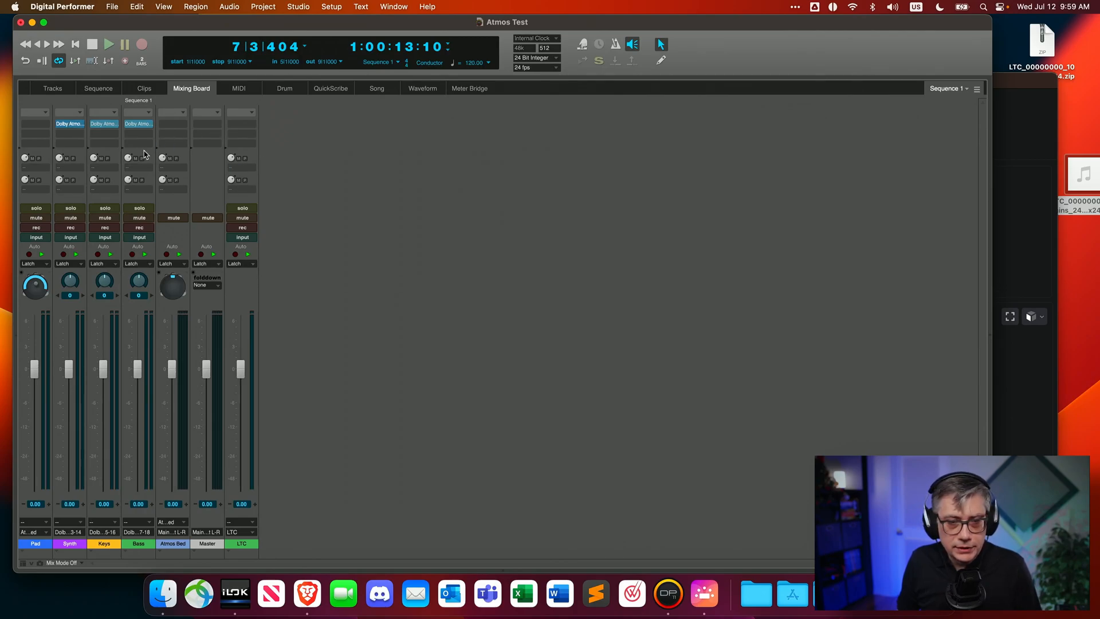
key("space")
left_click(70, 124)
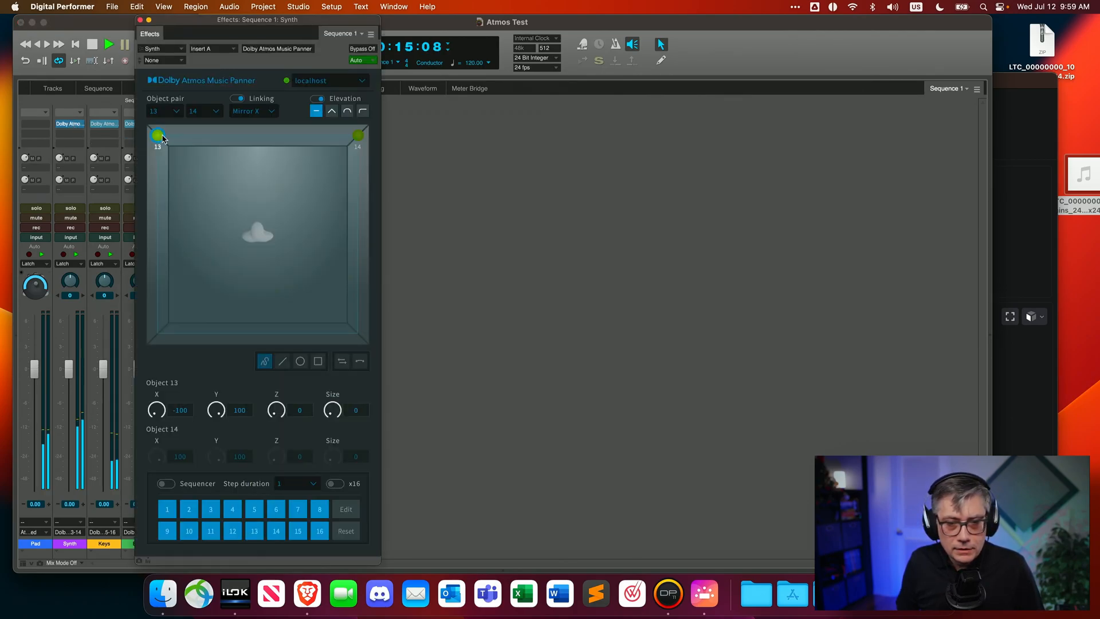
left_click_drag(159, 142, 146, 285)
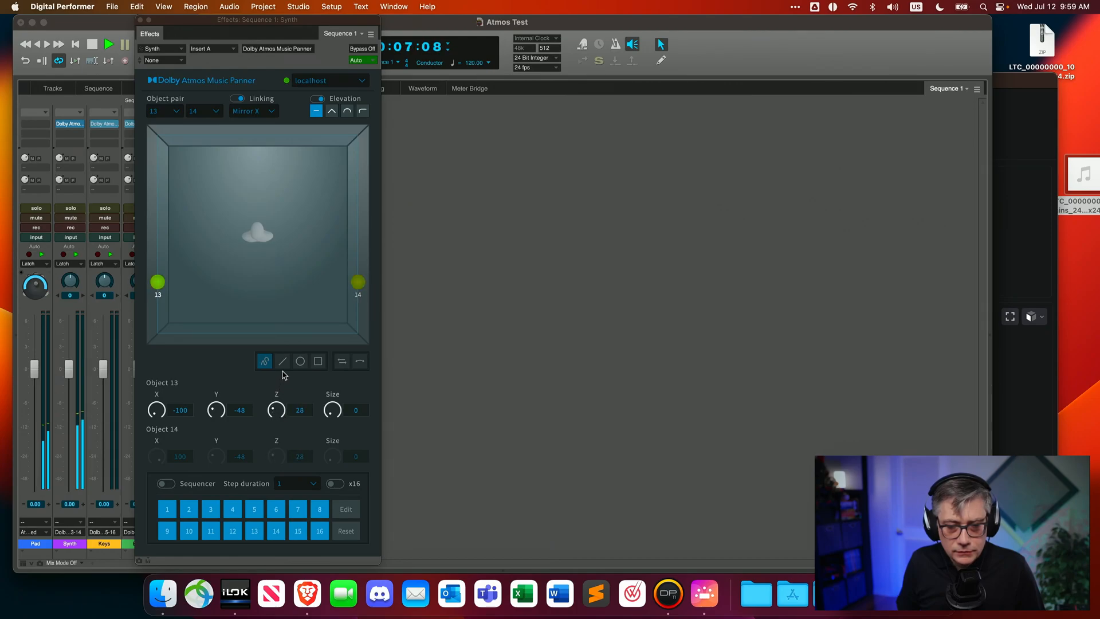
left_click_drag(336, 418, 333, 368)
left_click_drag(185, 21, 331, 43)
left_click(288, 42)
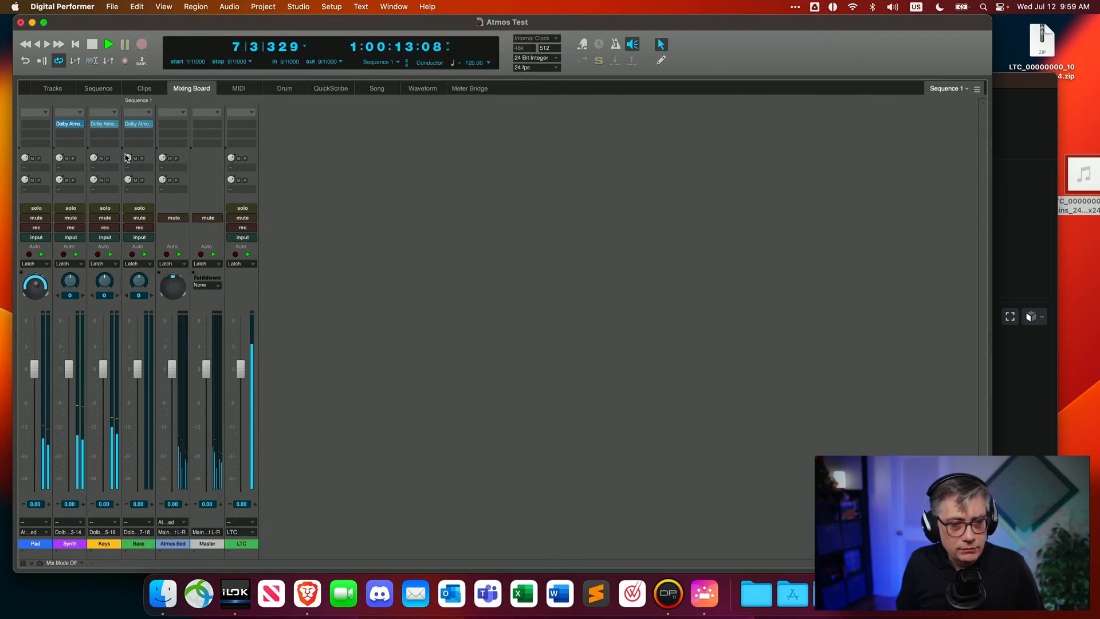
Move the Keys track's object pair 15-16 to about X -66, Y 39 in Dolby Atmos Music Panner and close the panner
left_click(106, 124)
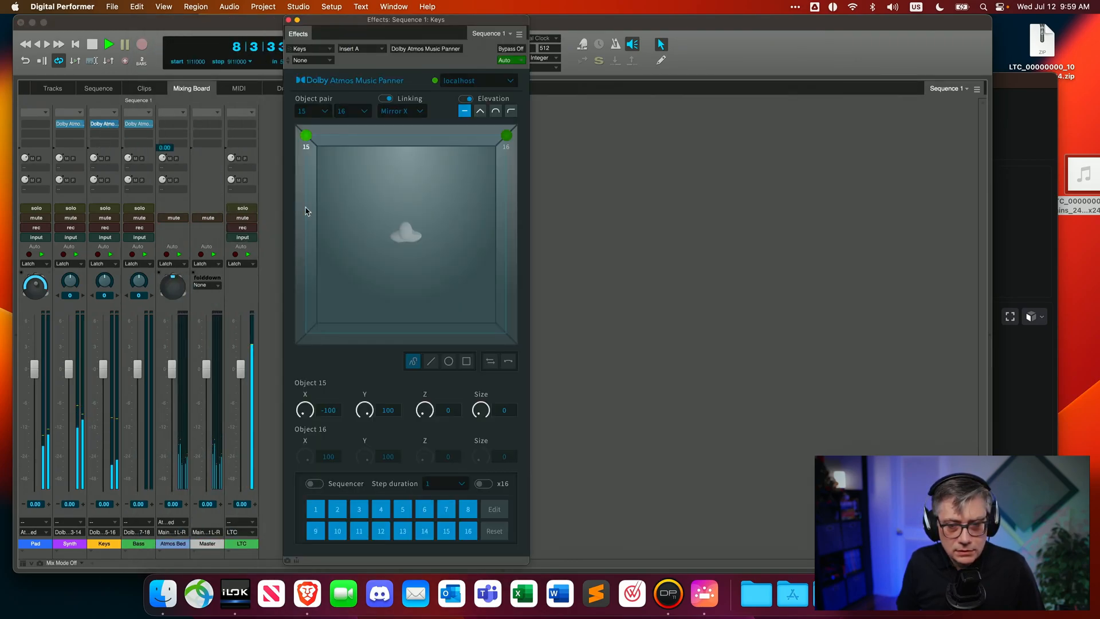
left_click_drag(306, 135, 341, 199)
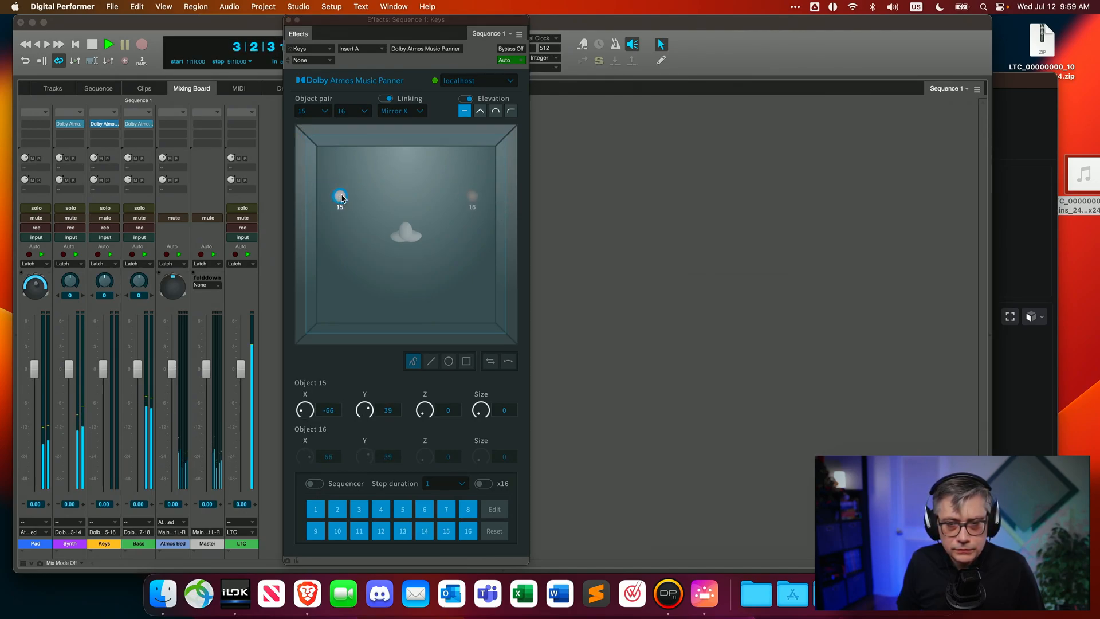
left_click(289, 21)
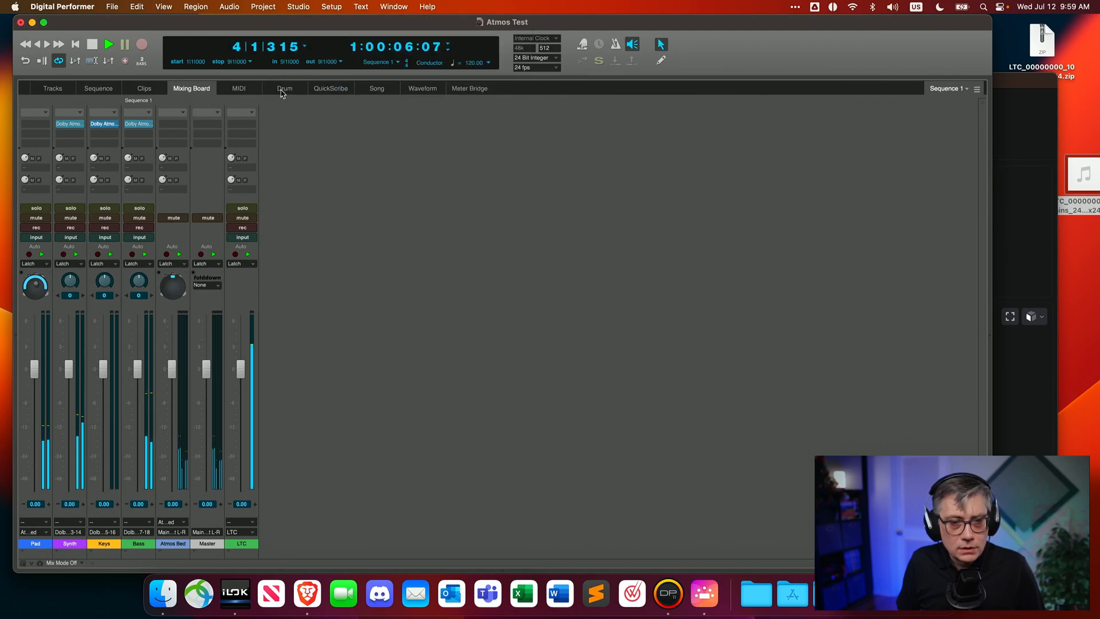
Move the Bass track's object pair 17-18 inward to about X -63 at Y 100 in its panner and close the panner
left_click(136, 124)
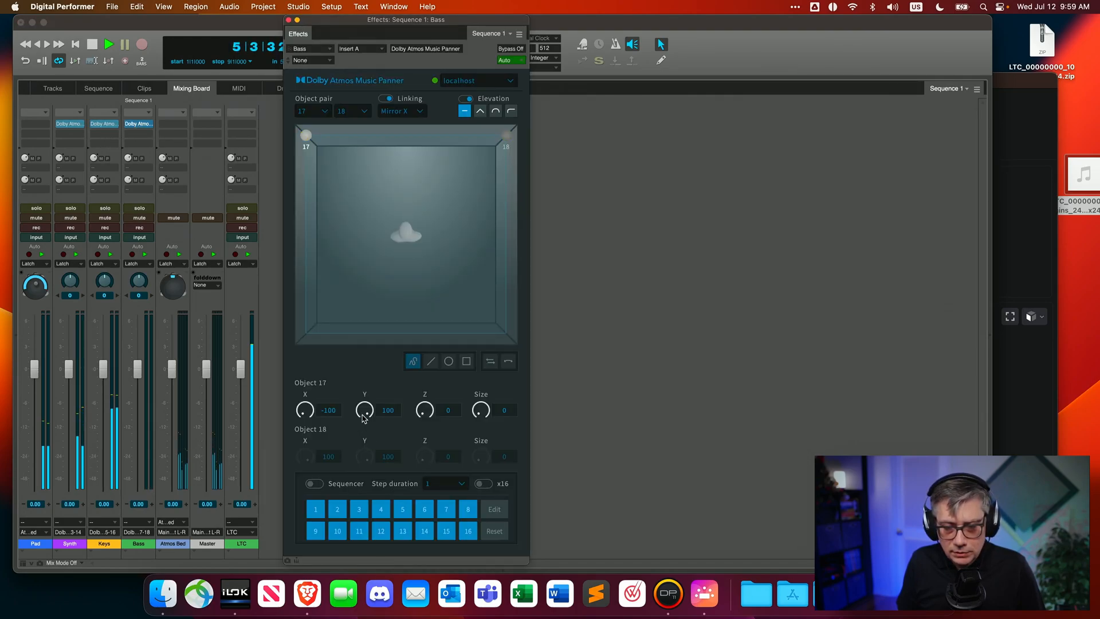
left_click_drag(306, 135, 343, 135)
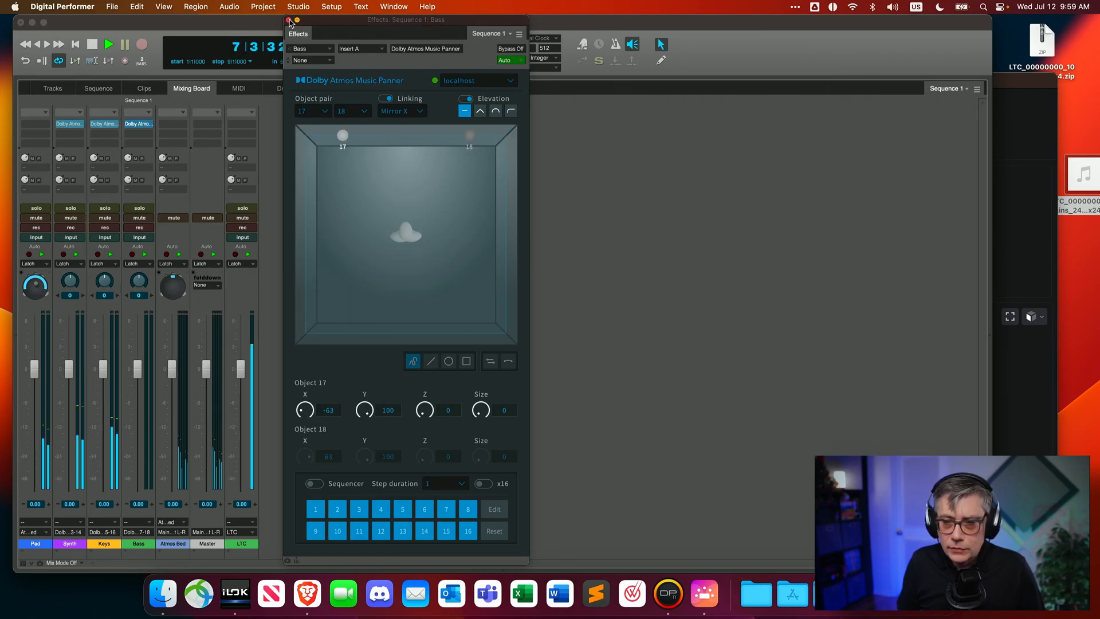
left_click(289, 20)
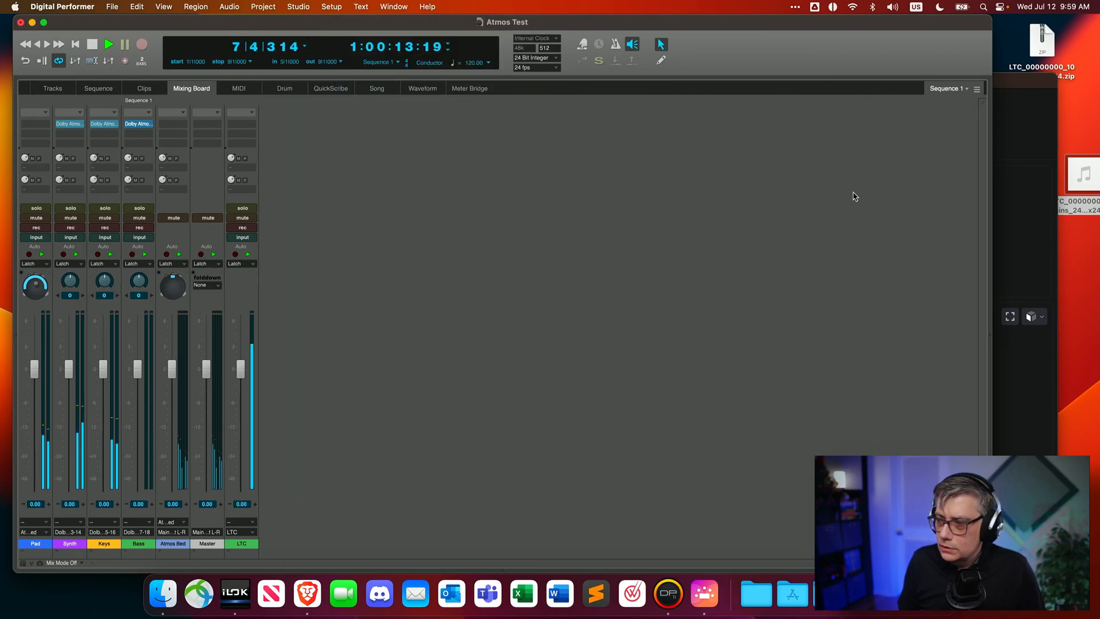
Check the object positions in the Dolby Atmos Renderer's room view, return to Digital Performer and stop playback
left_click(1008, 84)
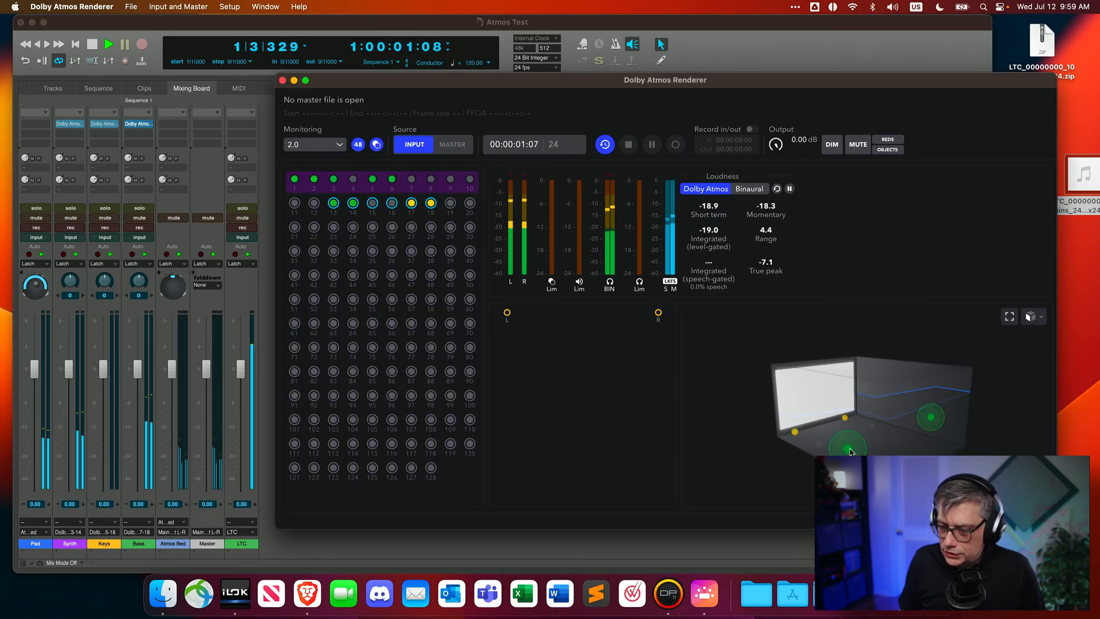
left_click_drag(832, 85, 584, 50)
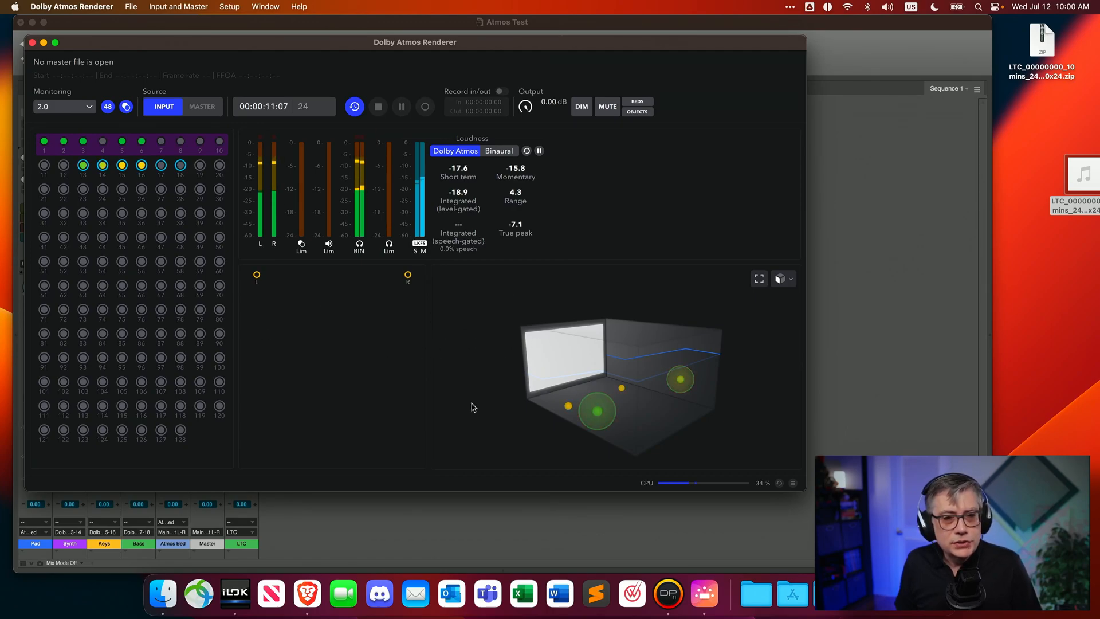
left_click(373, 24)
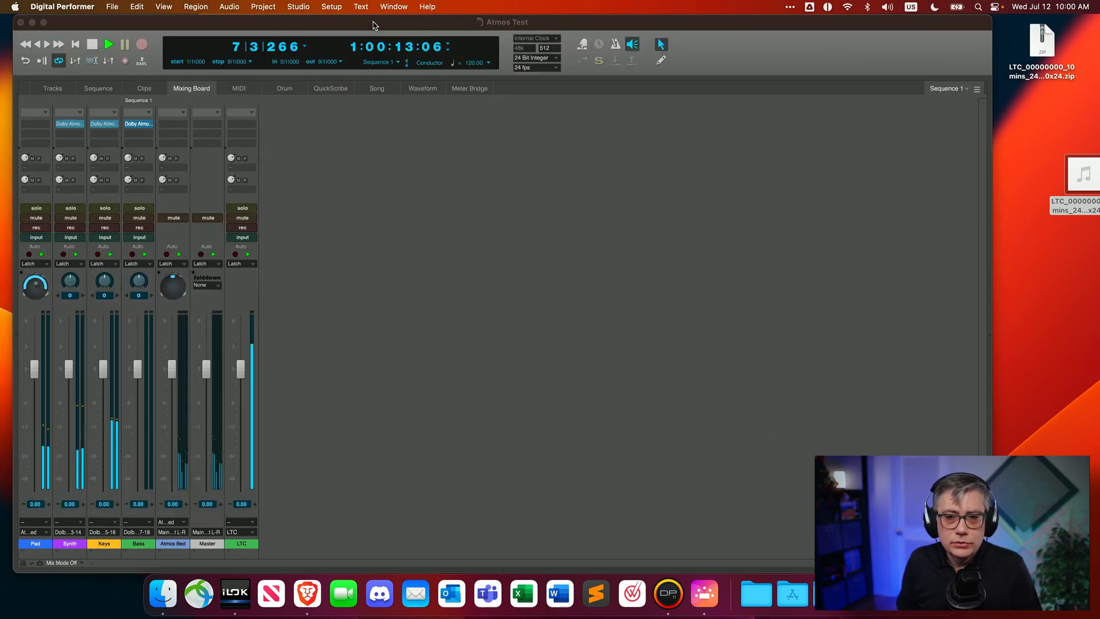
key("space")
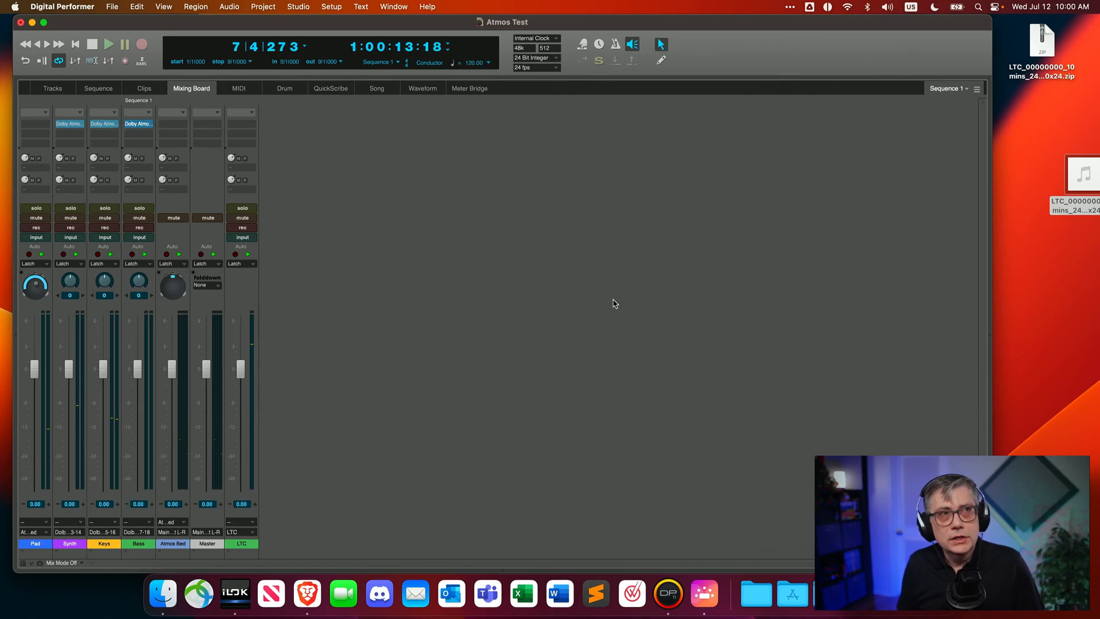